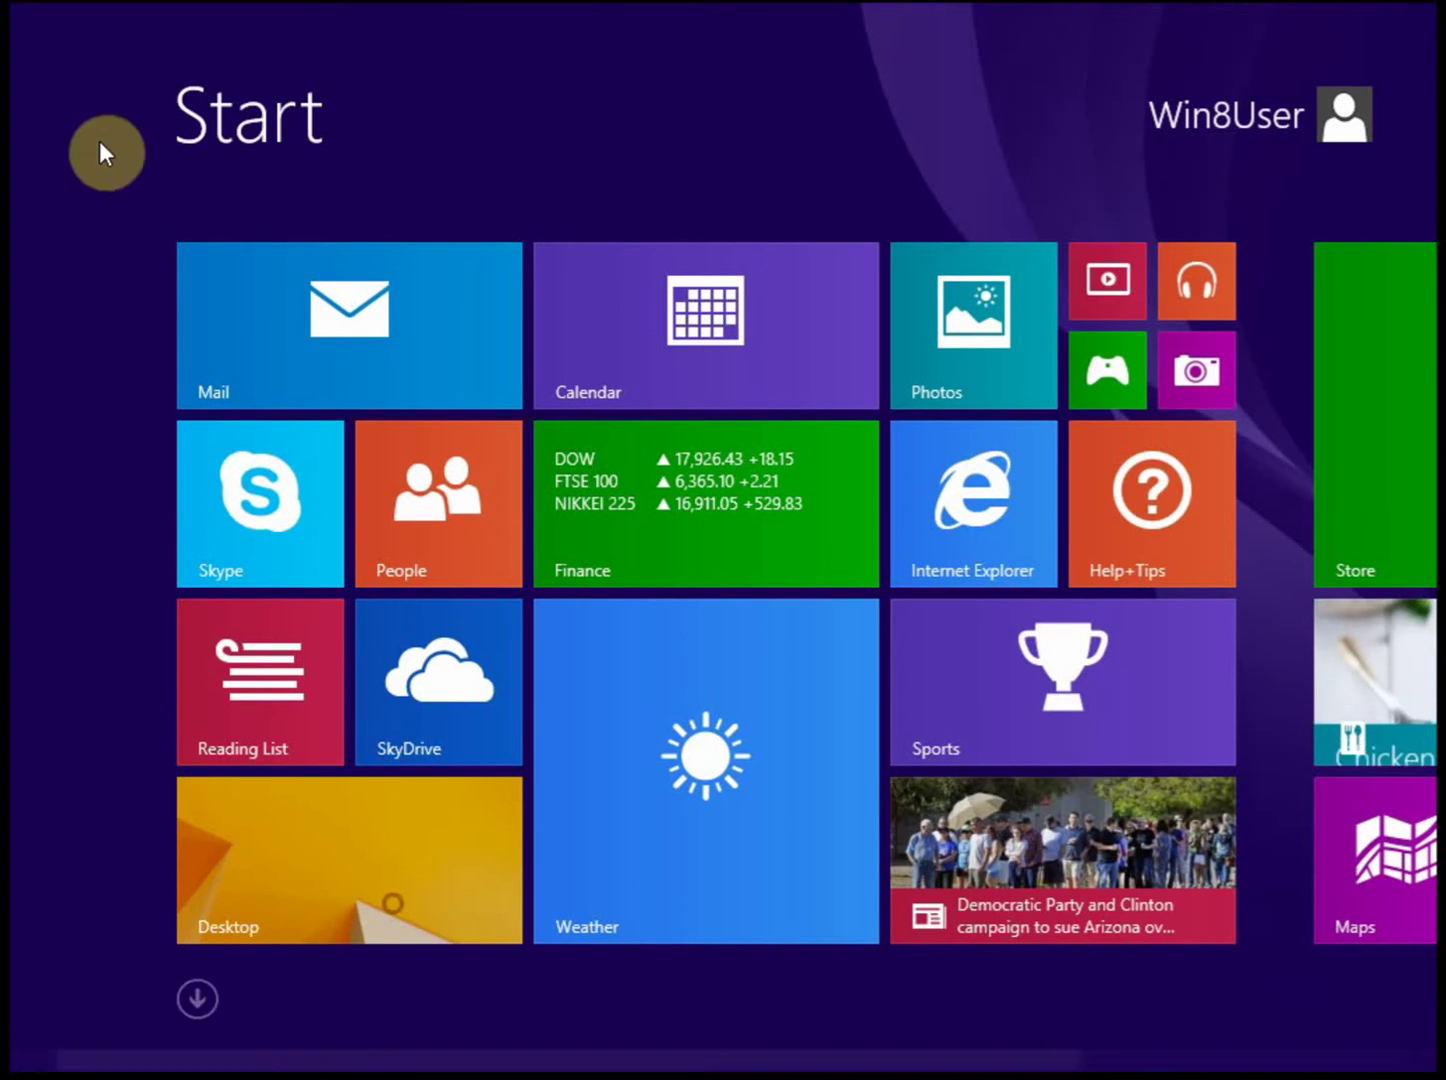
Step: Use the Desktop tile to leave the Windows 8 Start screen for the desktop
left_click(367, 851)
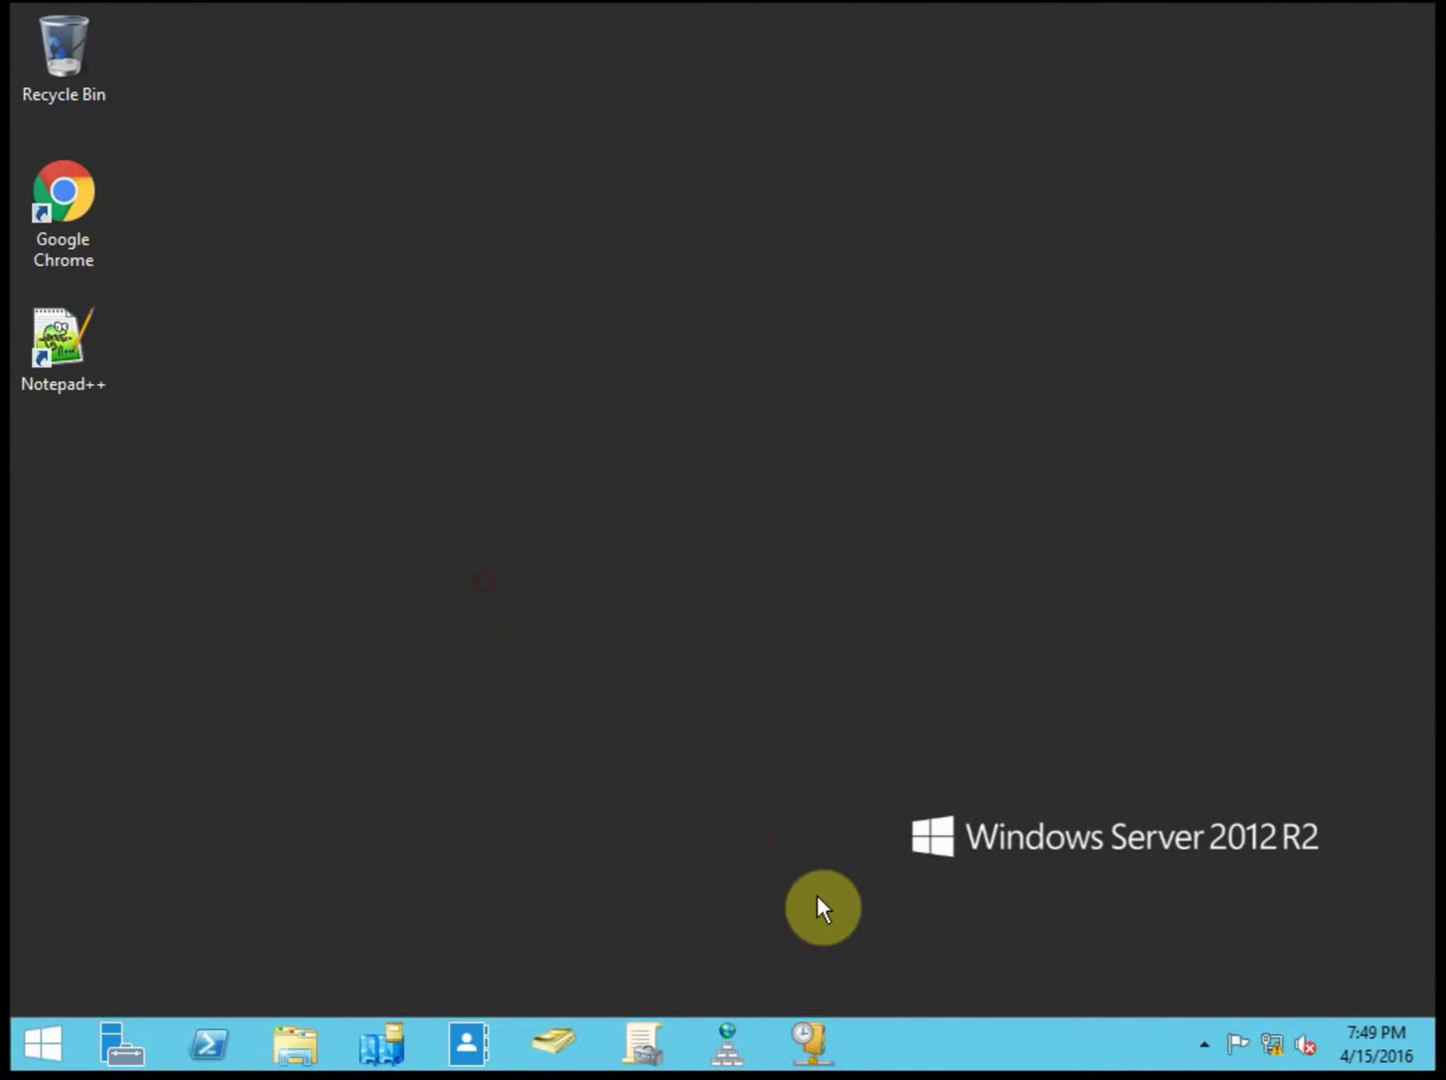
Step: Launch the DHCP console for 412server1 by searching 'dhcp' from Start
left_click(815, 1043)
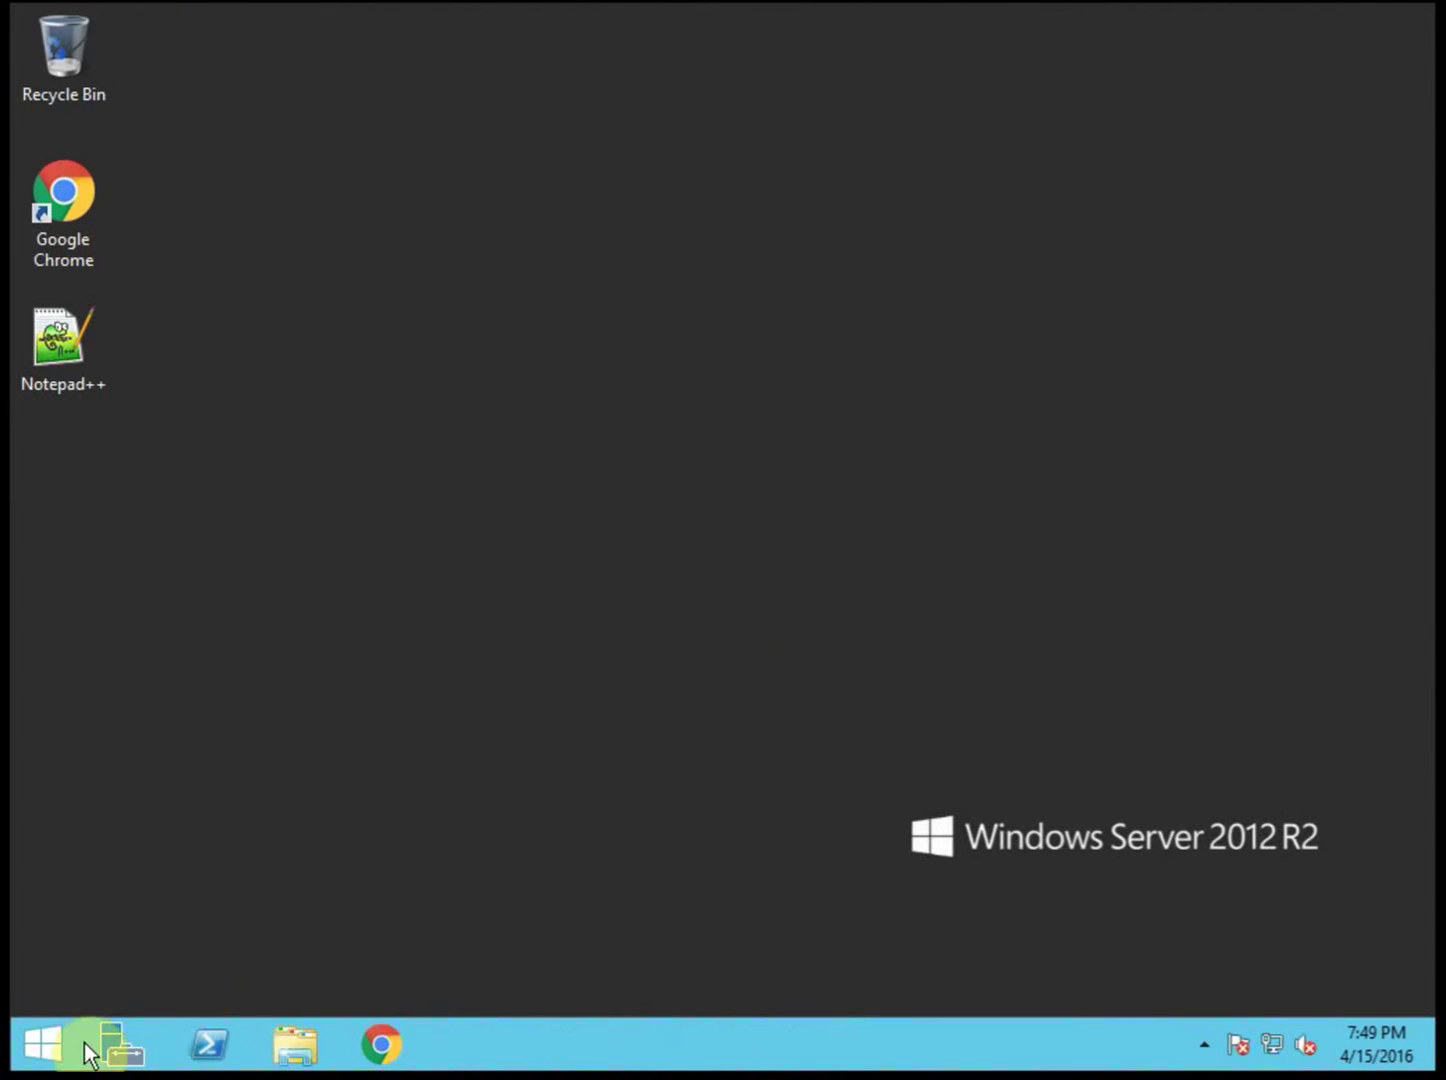
left_click(43, 1045)
type("dhcp")
left_click(102, 434)
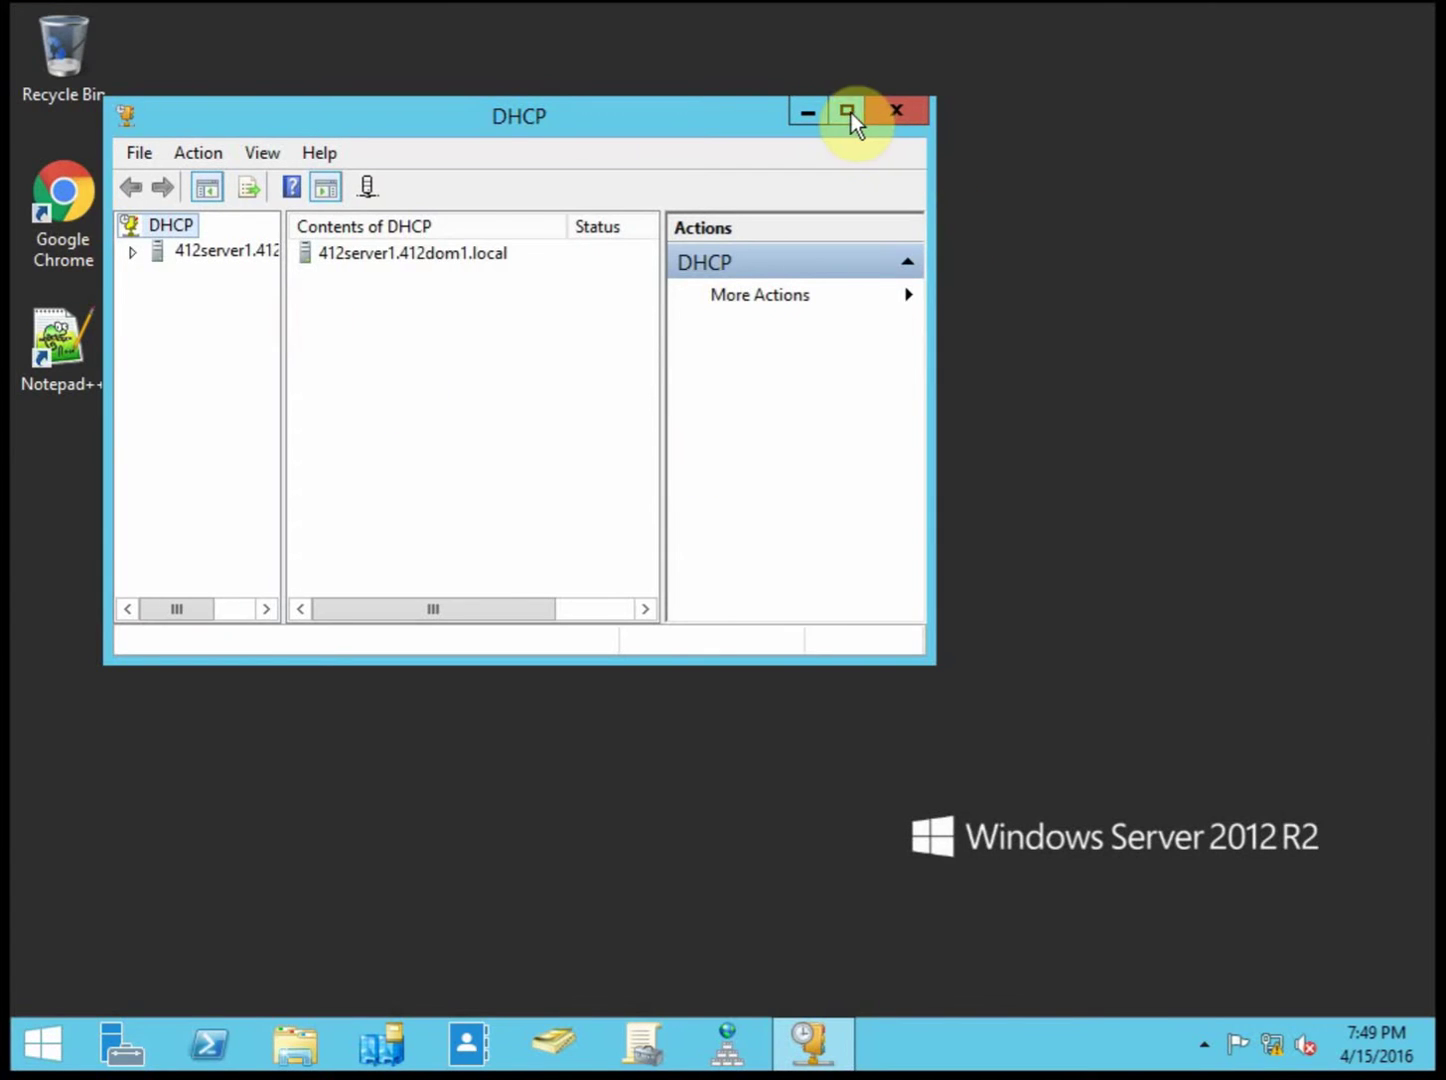
Step: Maximize the 412server1 console and expand IPv4 down to scope 10.12.1.0's contents
left_click(848, 111)
left_click_drag(180, 258, 303, 262)
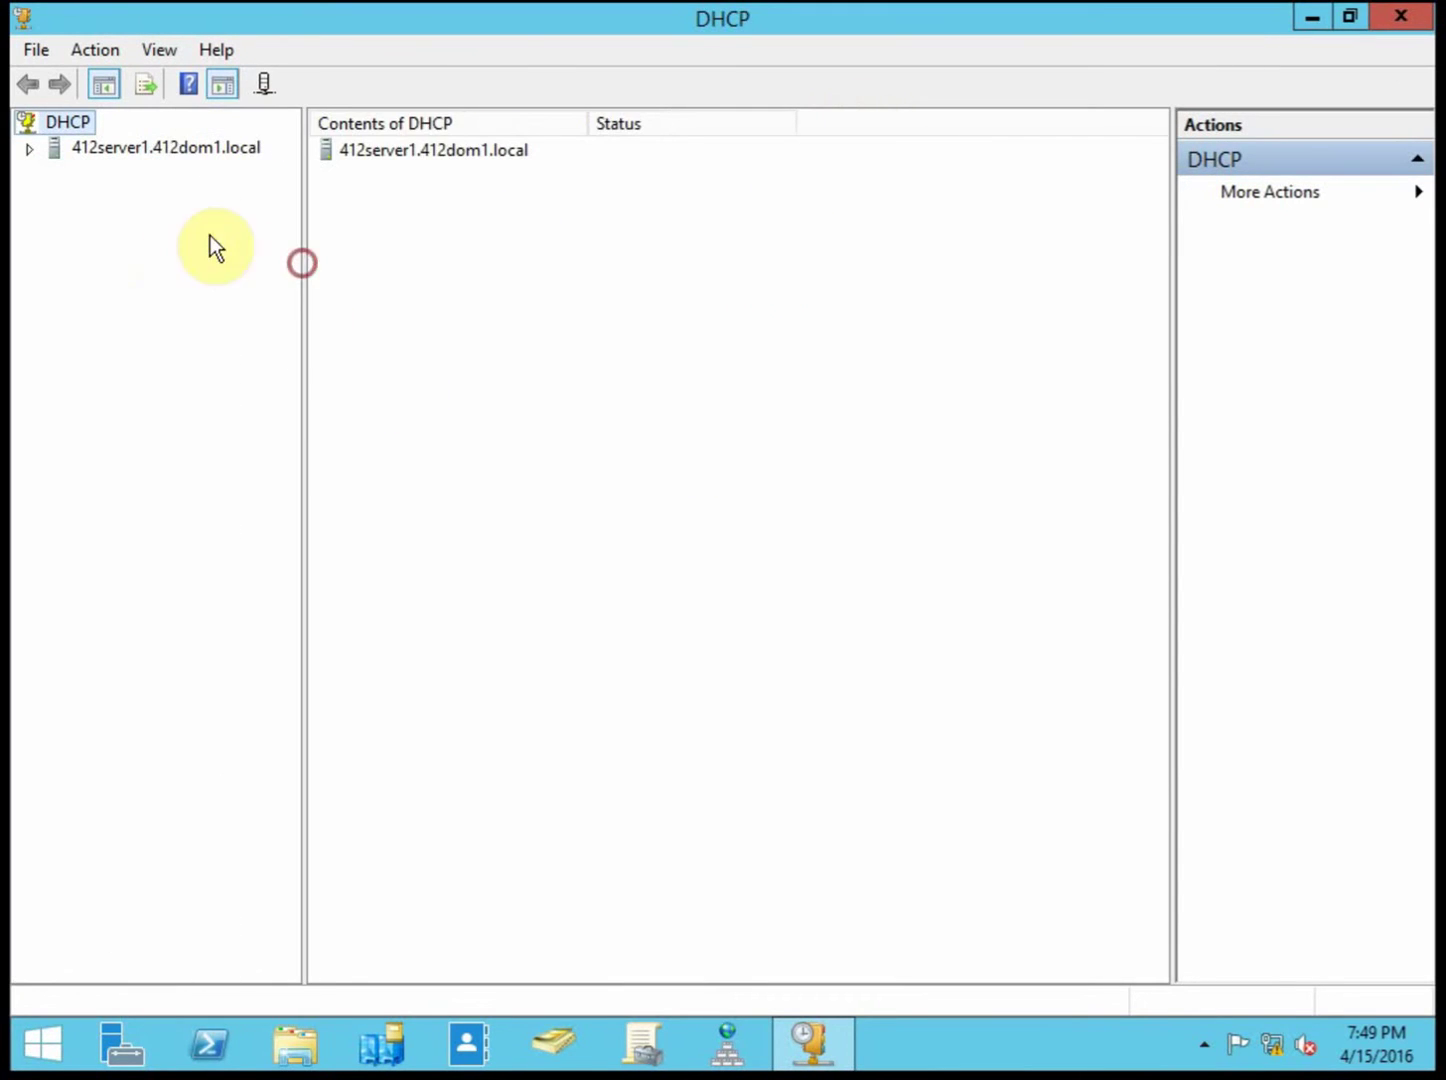
left_click(31, 151)
left_click(56, 172)
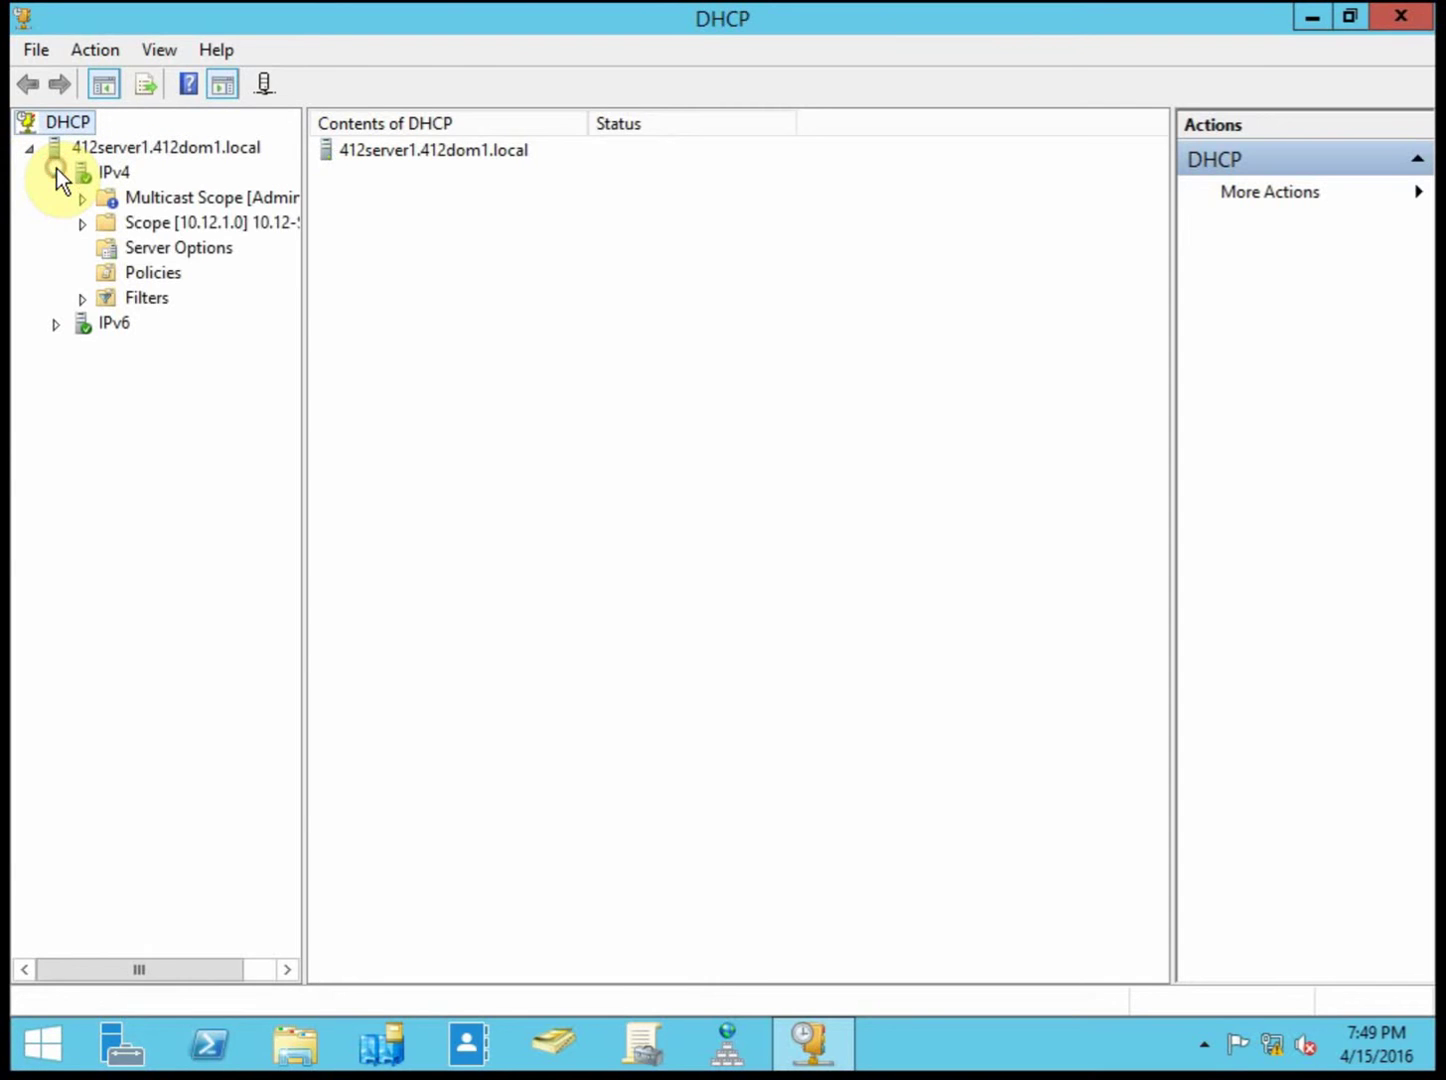
double_click(271, 225)
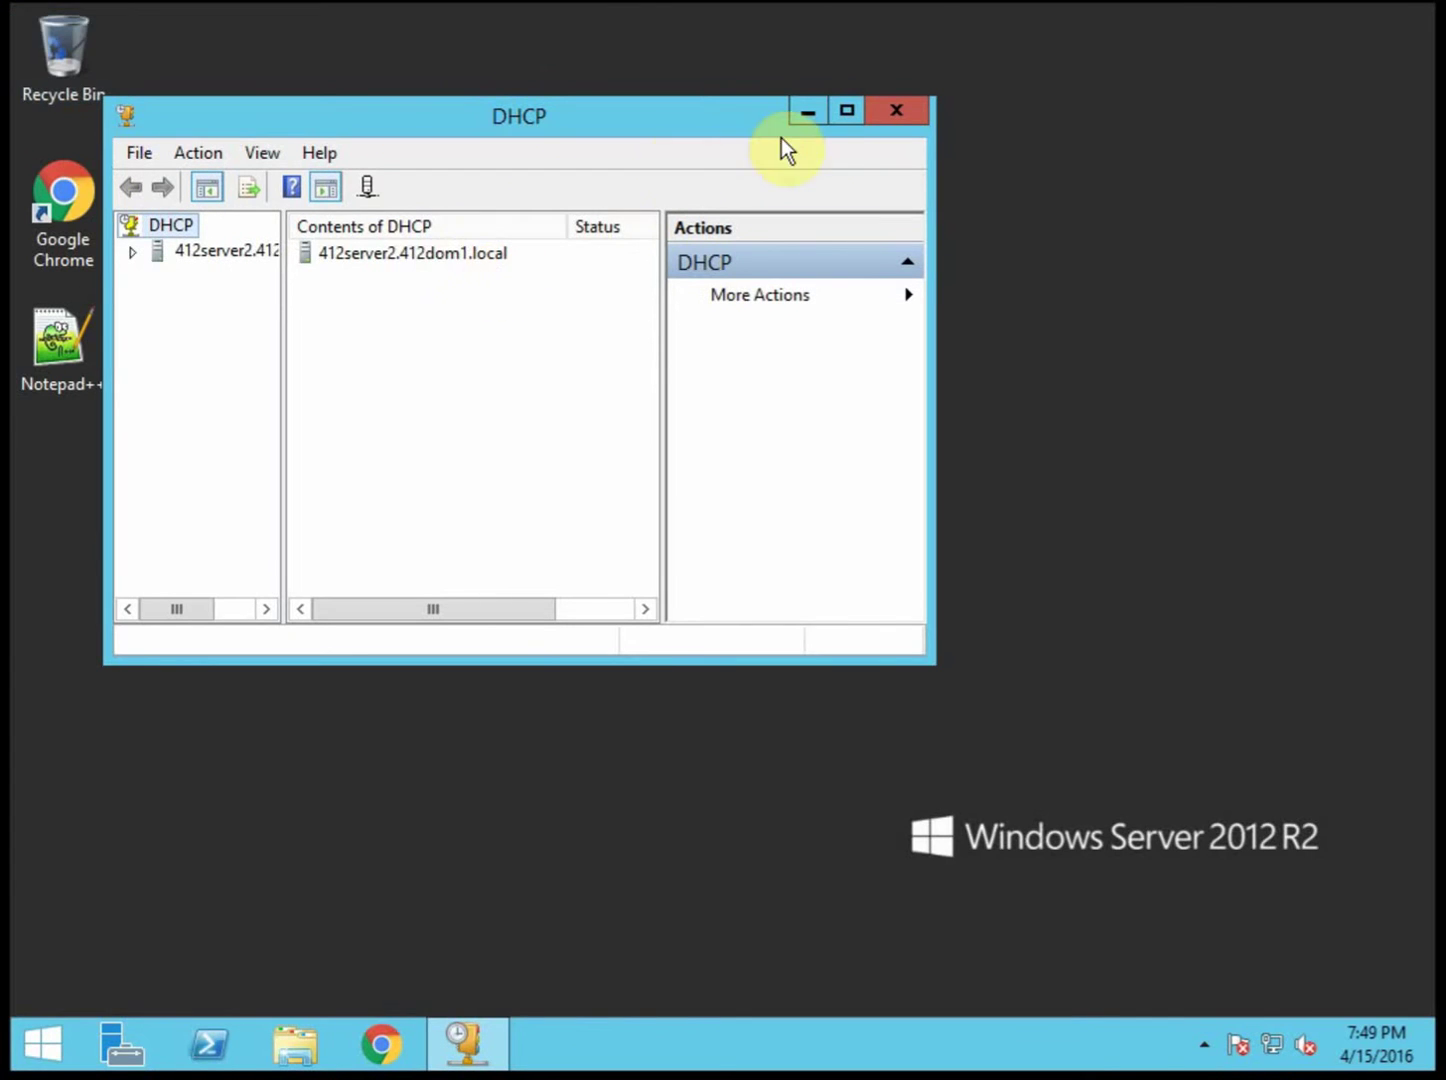
Step: On 412server2, widen the tree and expand IPv4 to confirm it has no scope yet
left_click(836, 117)
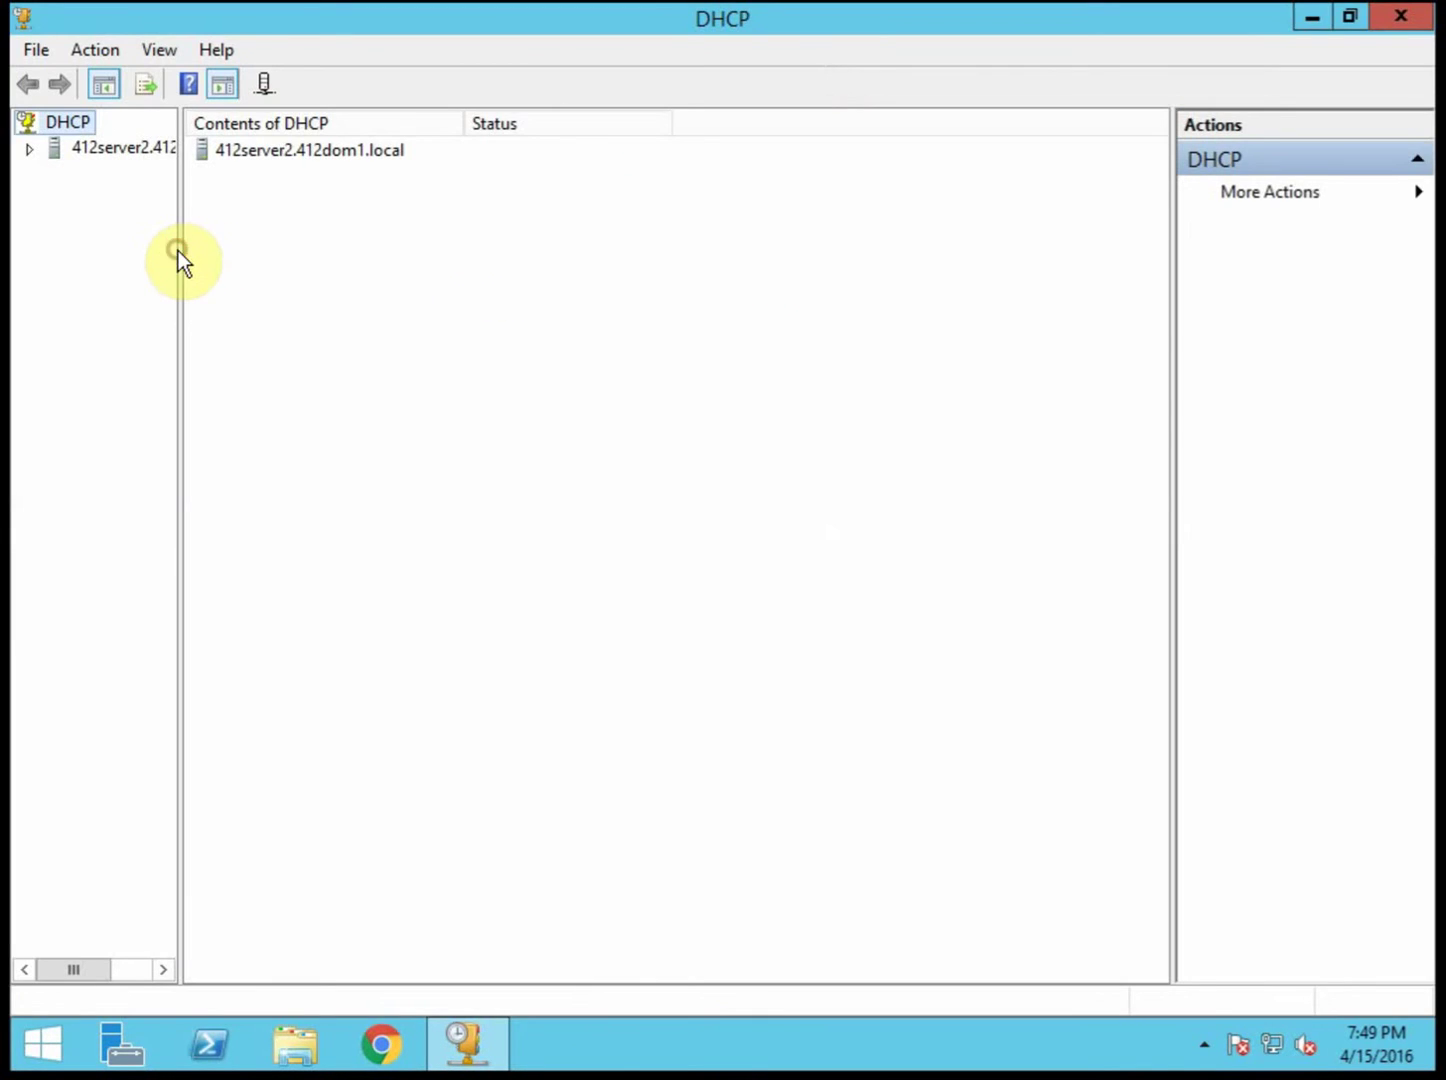
left_click_drag(181, 250, 362, 250)
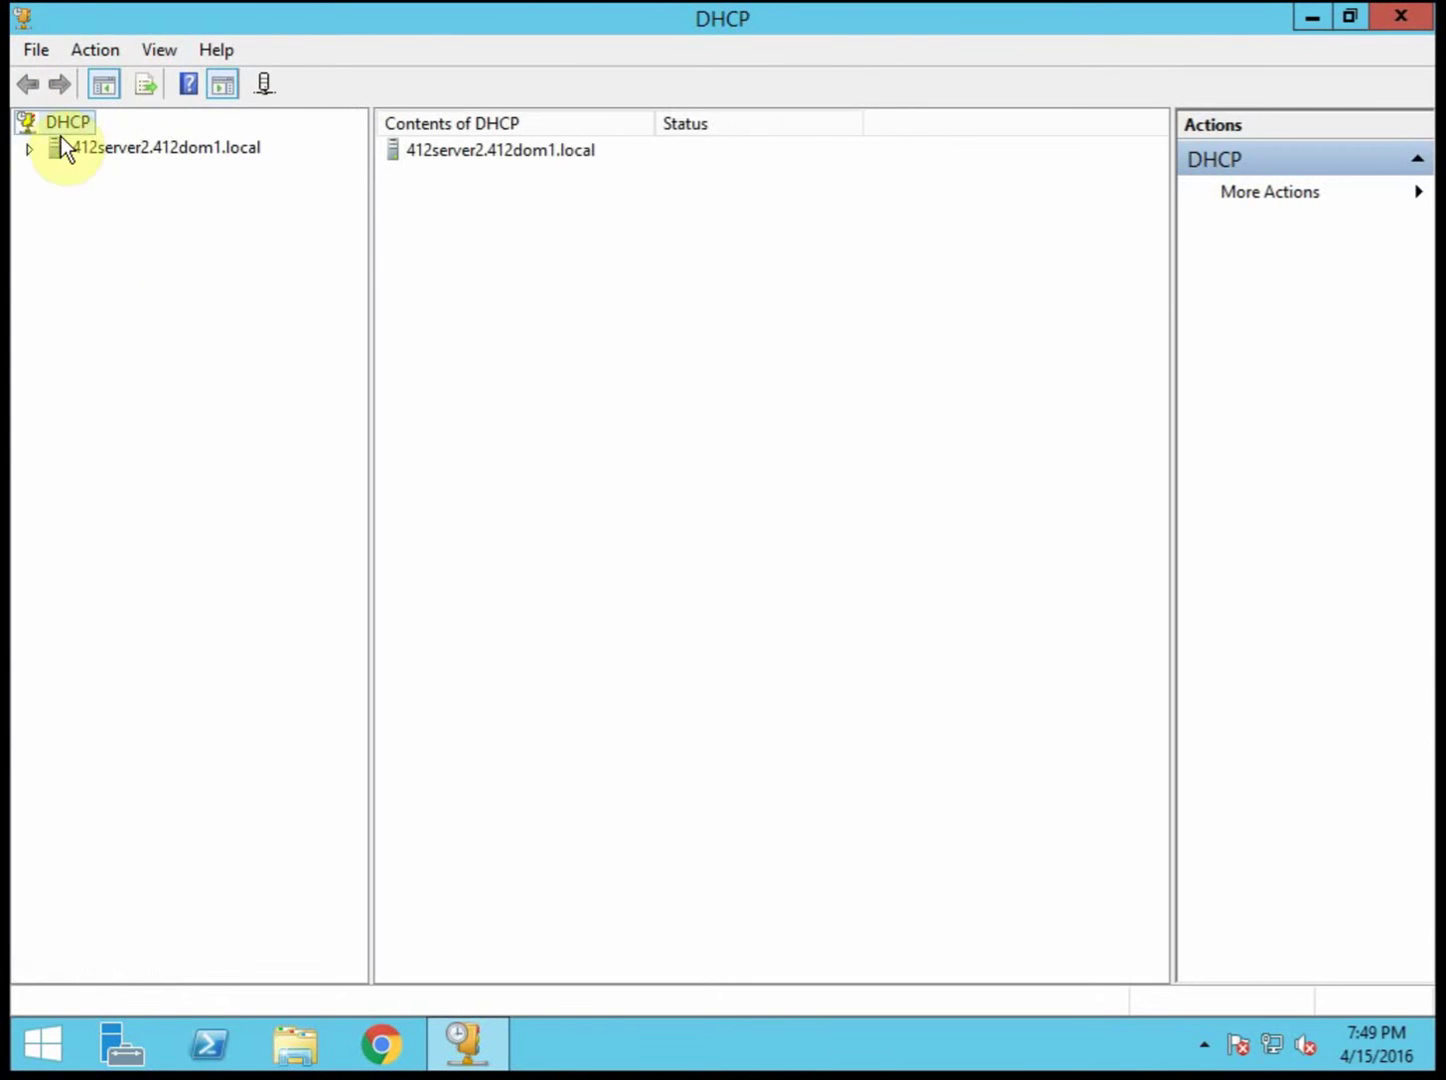
left_click(36, 151)
left_click(57, 172)
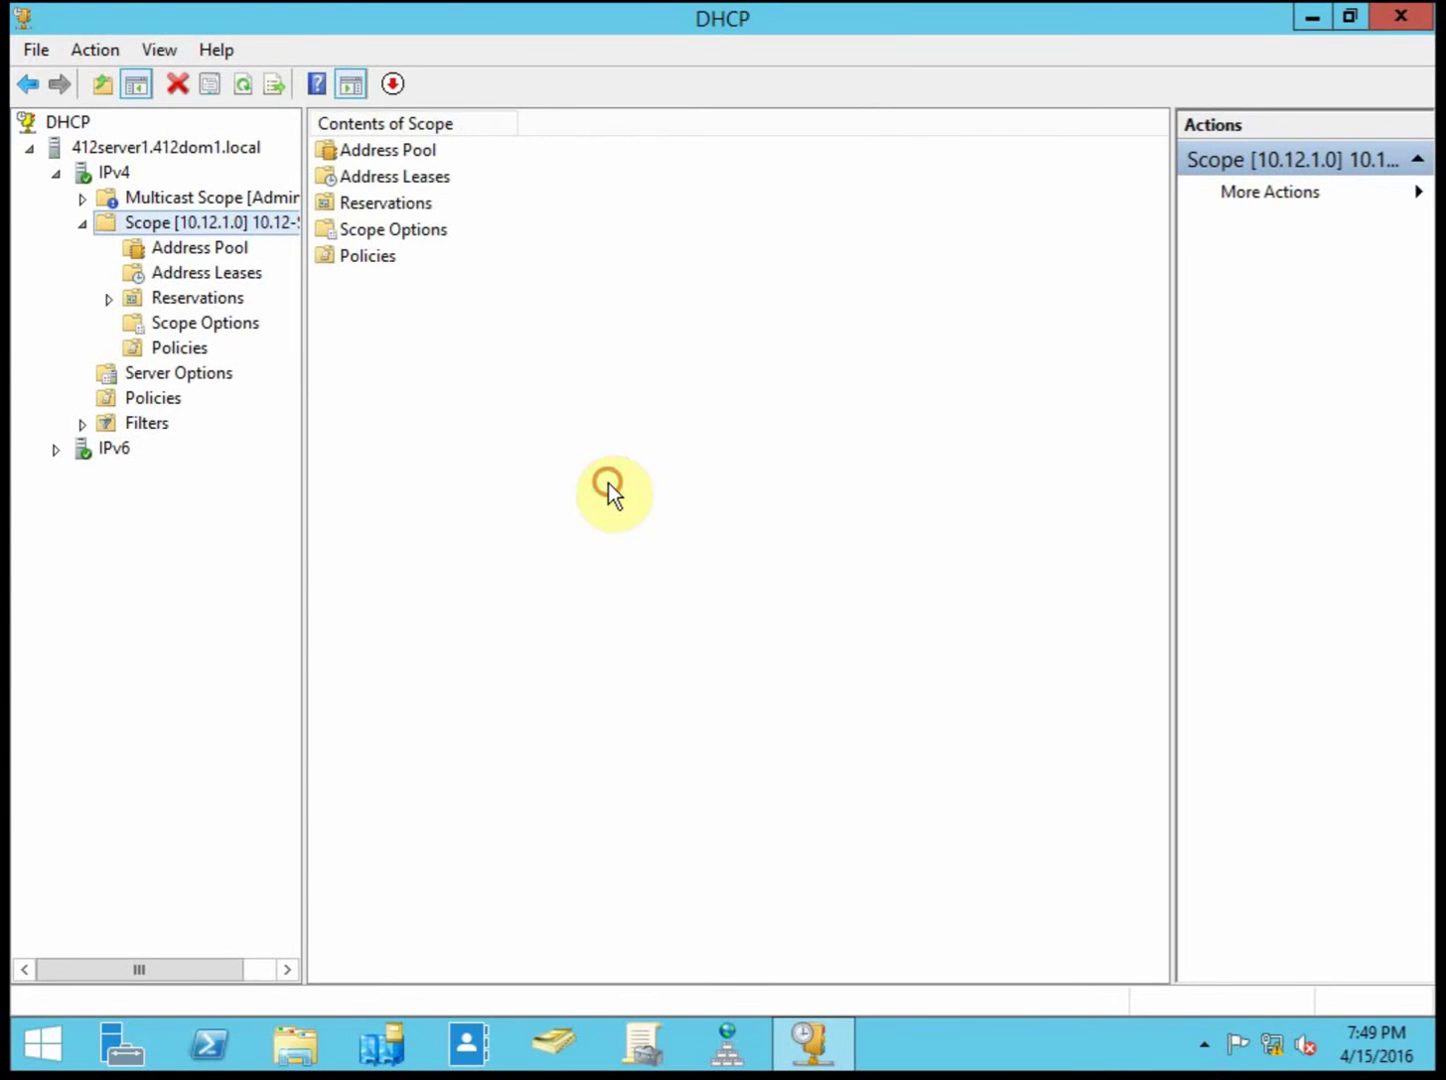
left_click(611, 489)
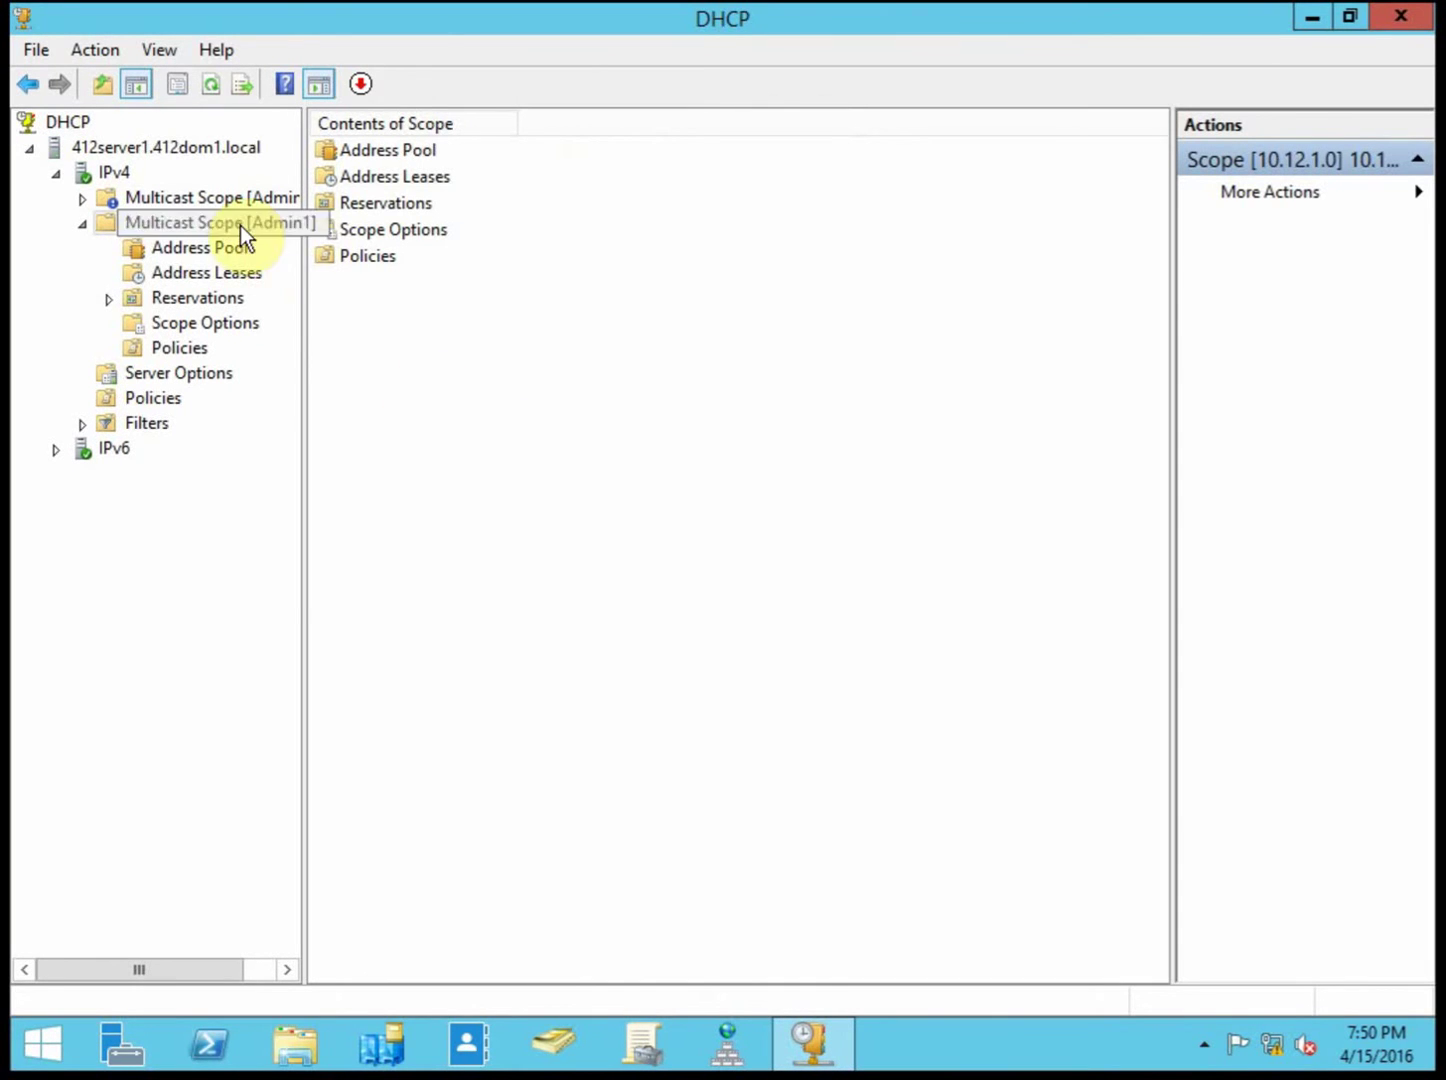
right_click(214, 221)
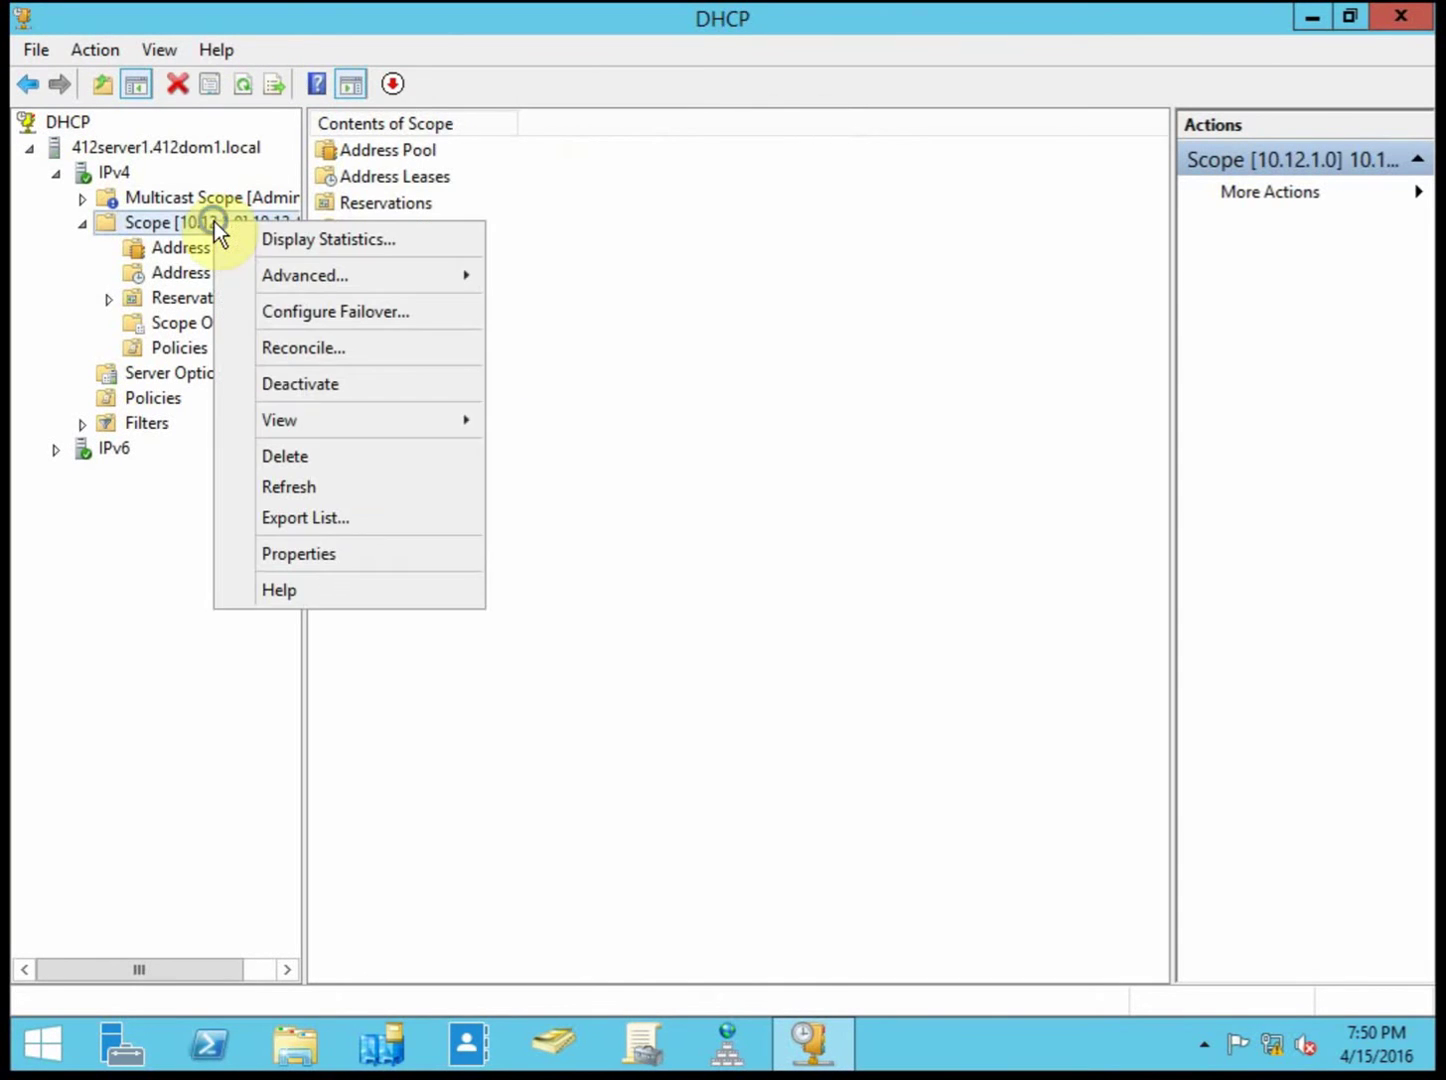
Step: Start Configure Failover for scope 10.12.1.0 and continue with that scope selected
left_click(434, 314)
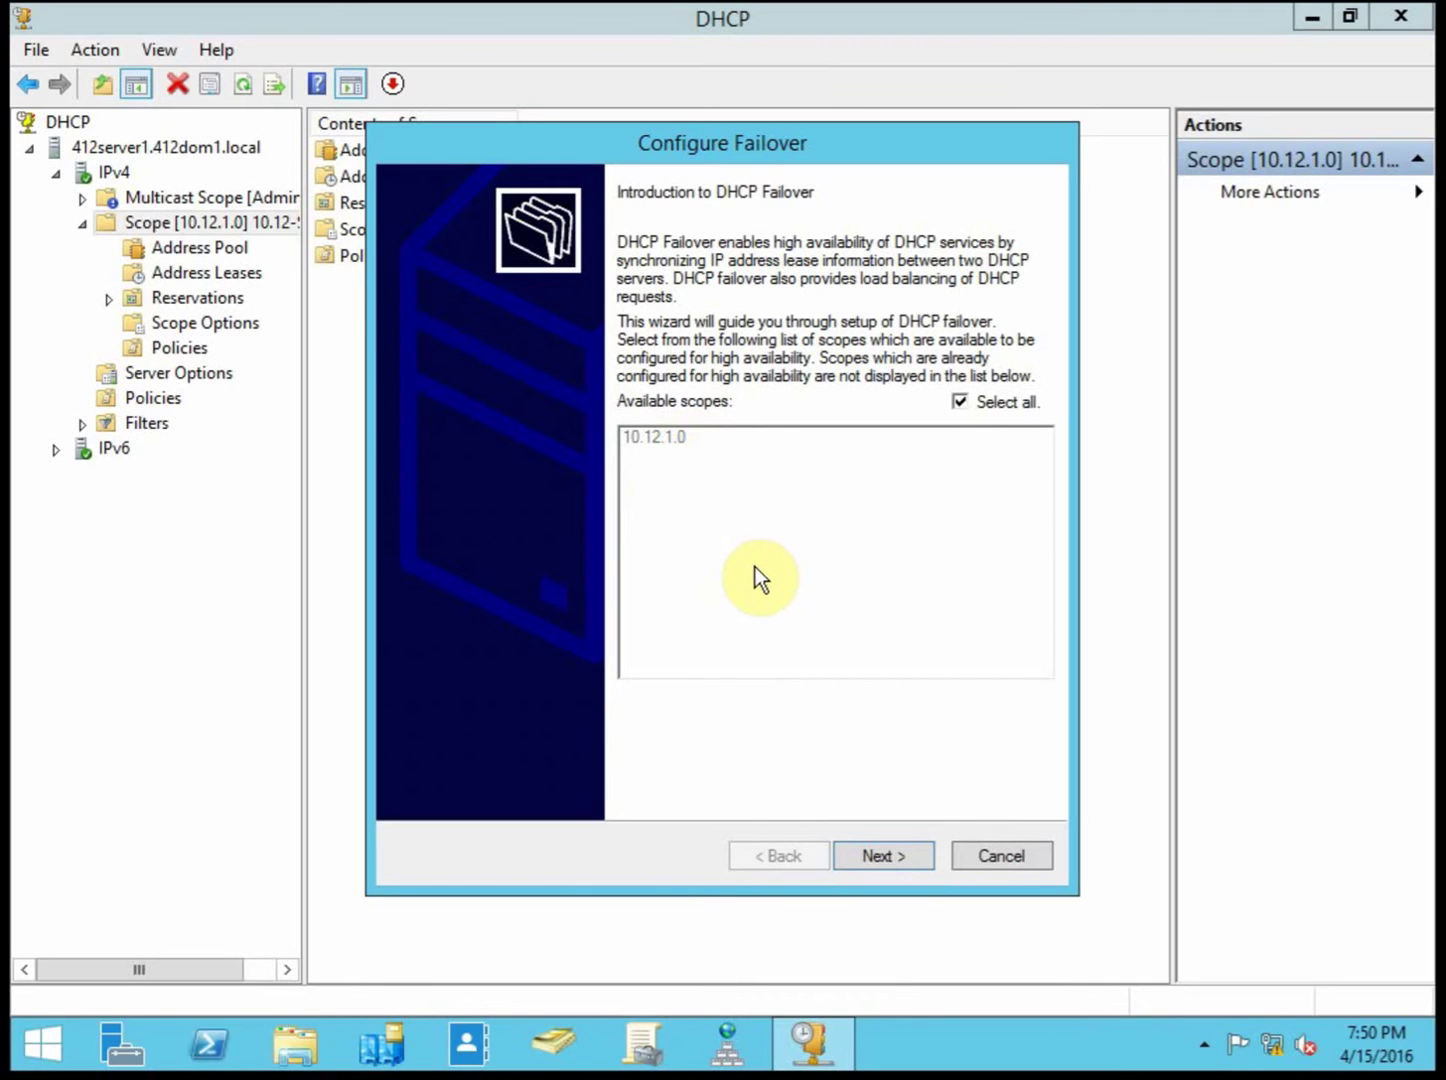
left_click(883, 858)
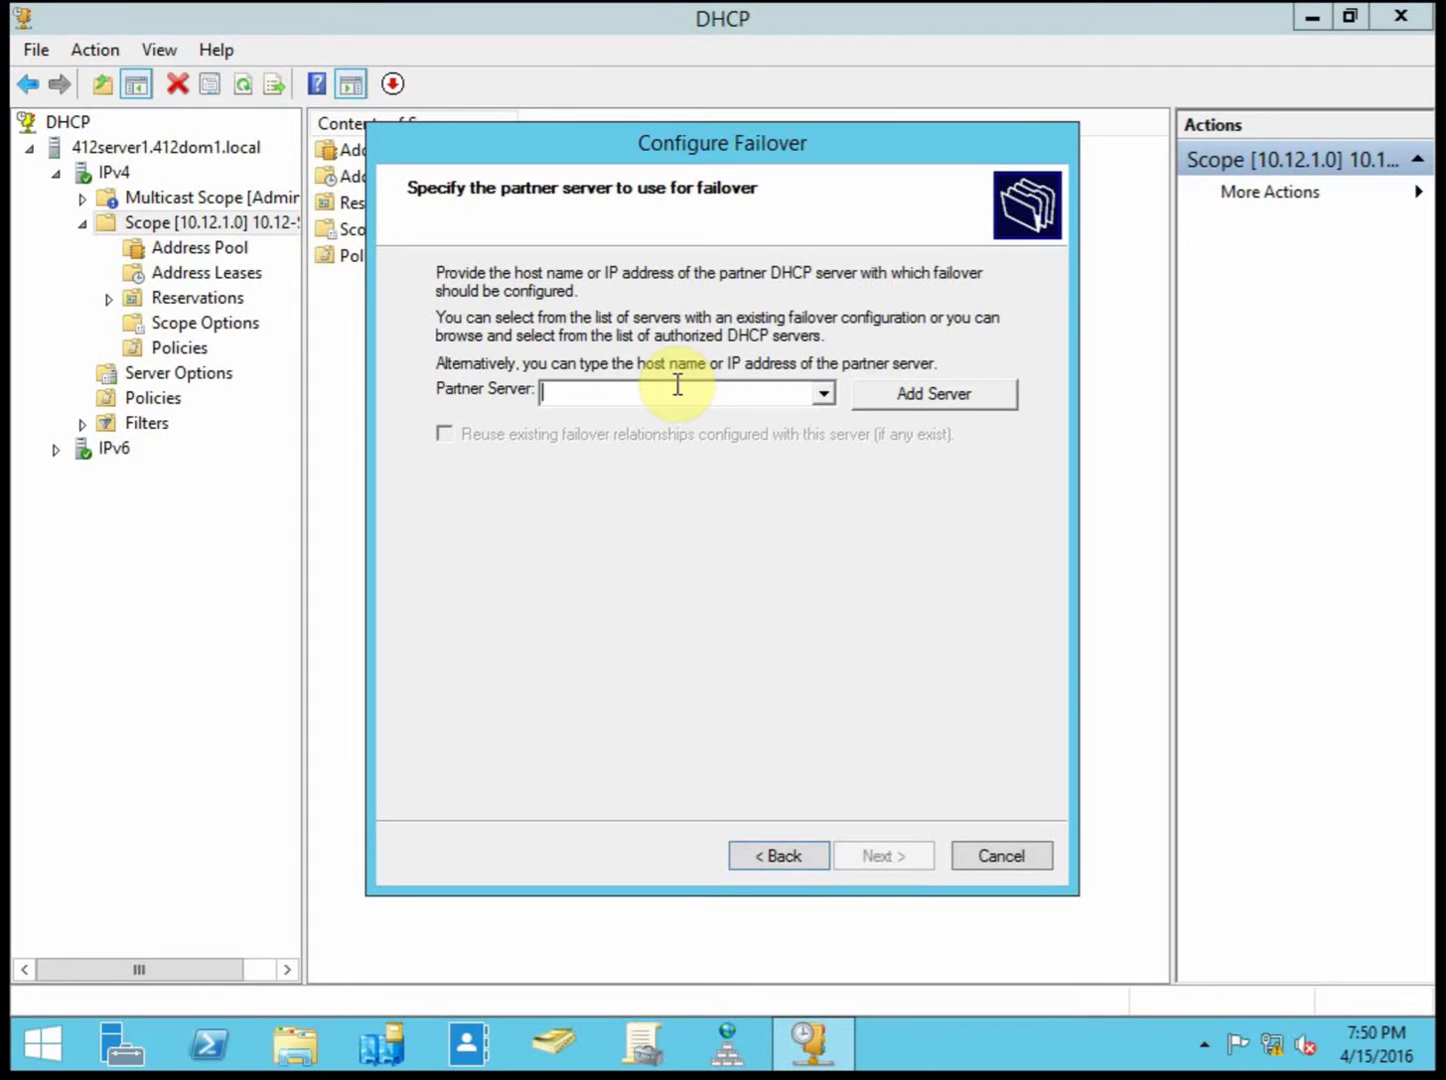
Step: Add 412server2 as the failover partner server, resolving the name with Check Names
type("412server2")
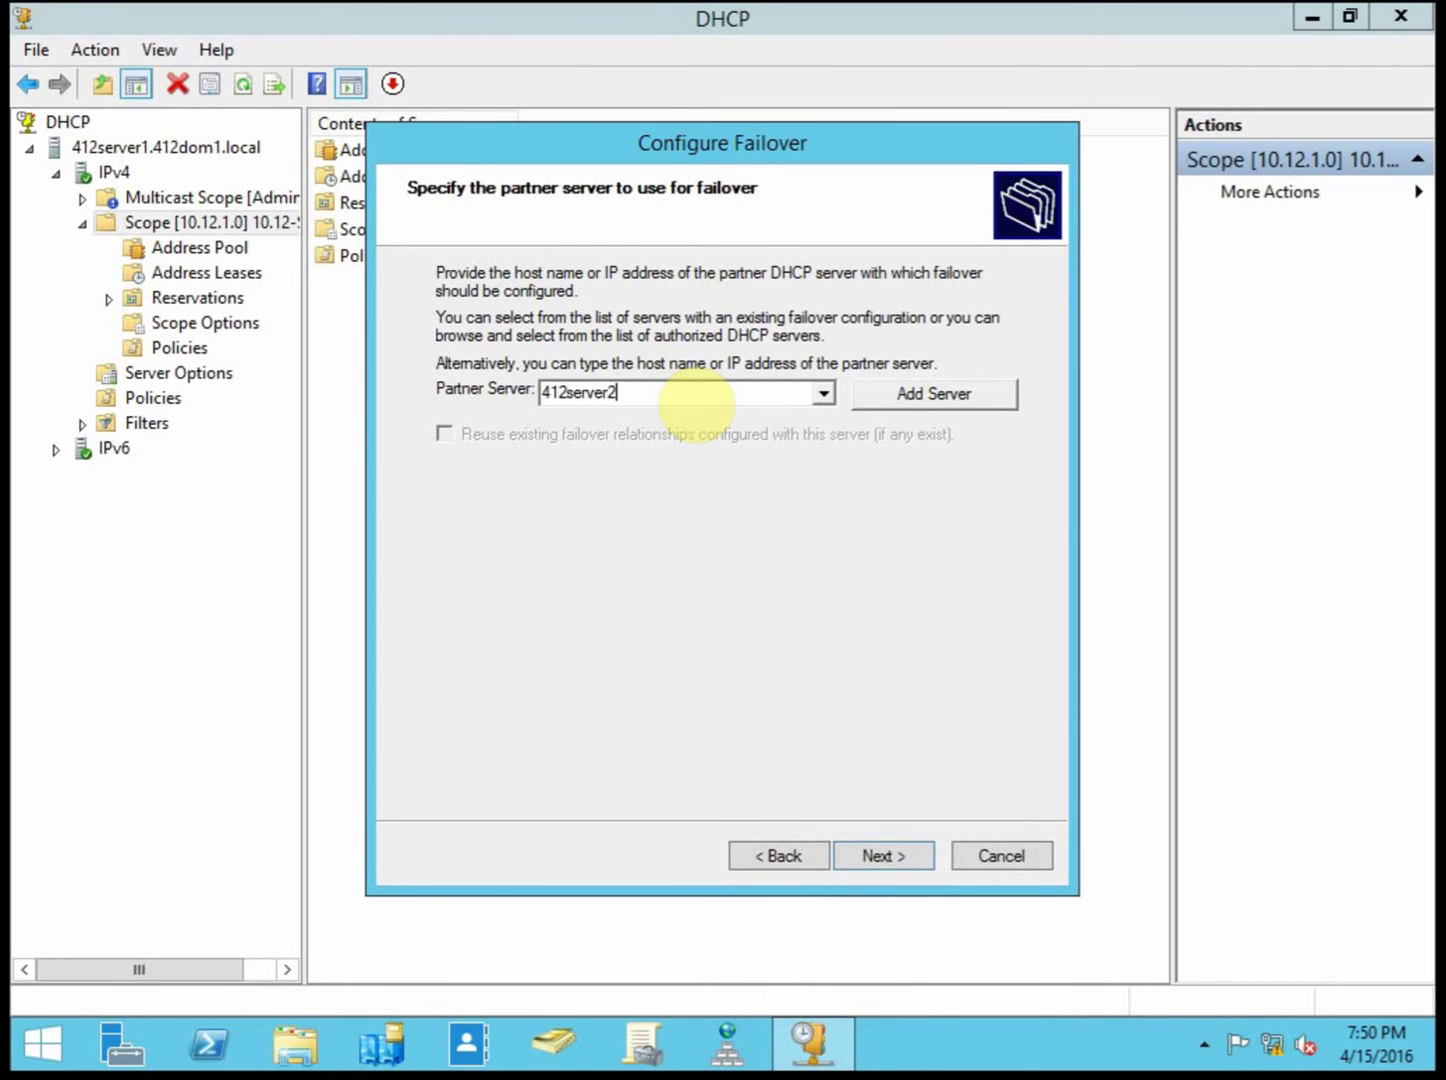
left_click(944, 402)
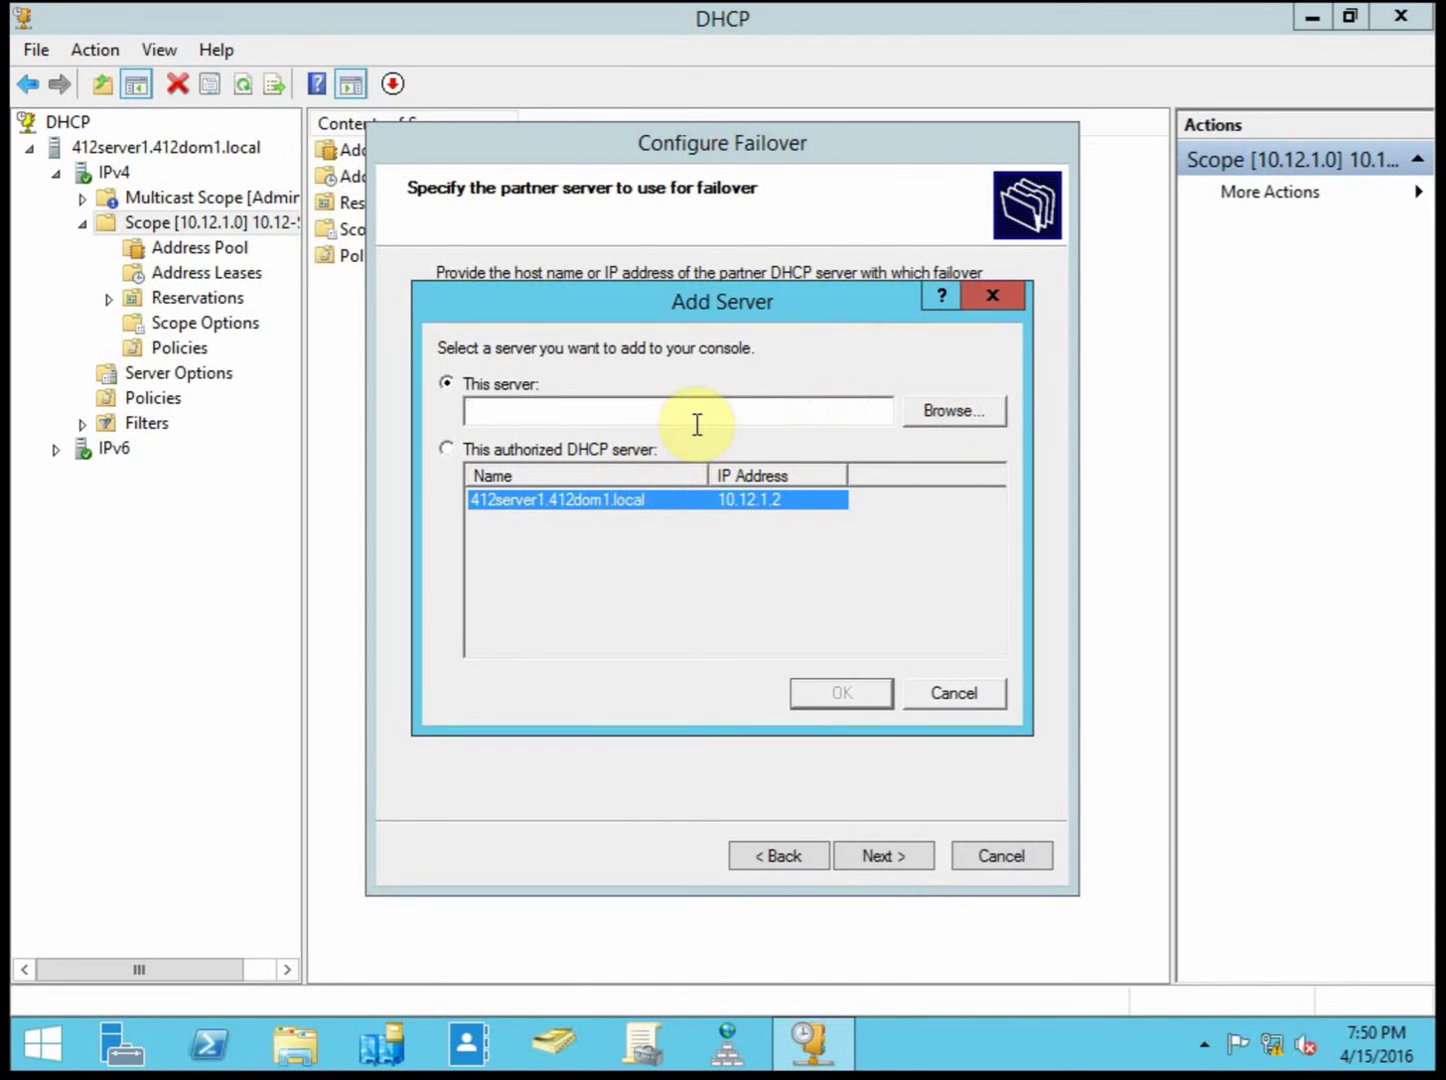
left_click(942, 408)
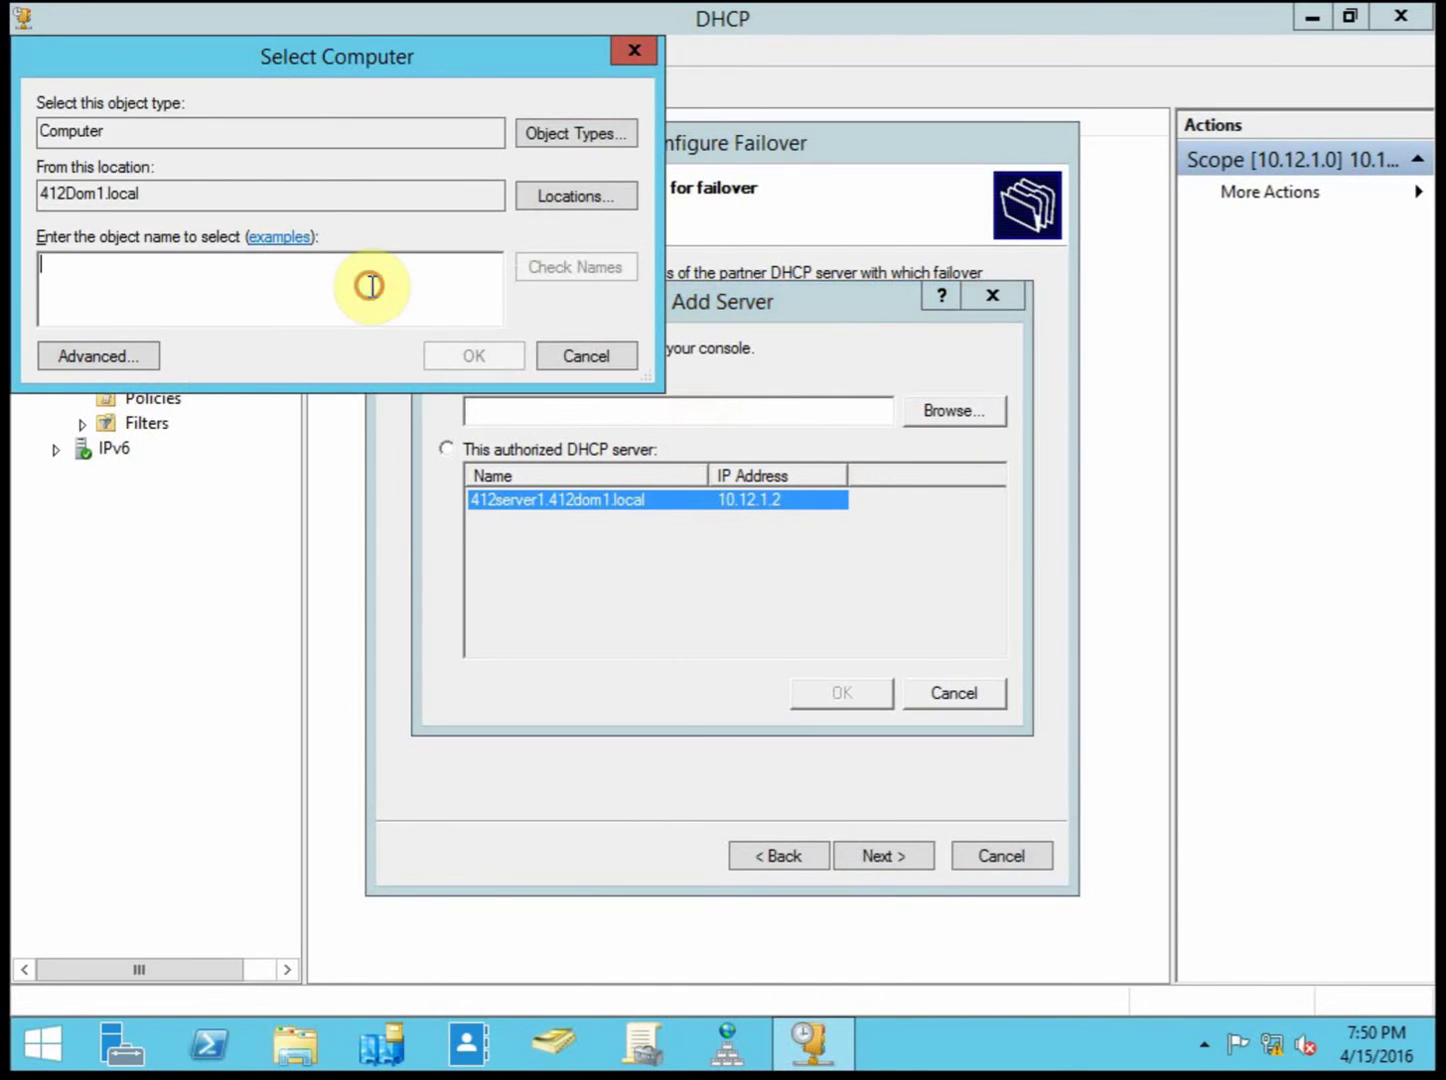
type("412se")
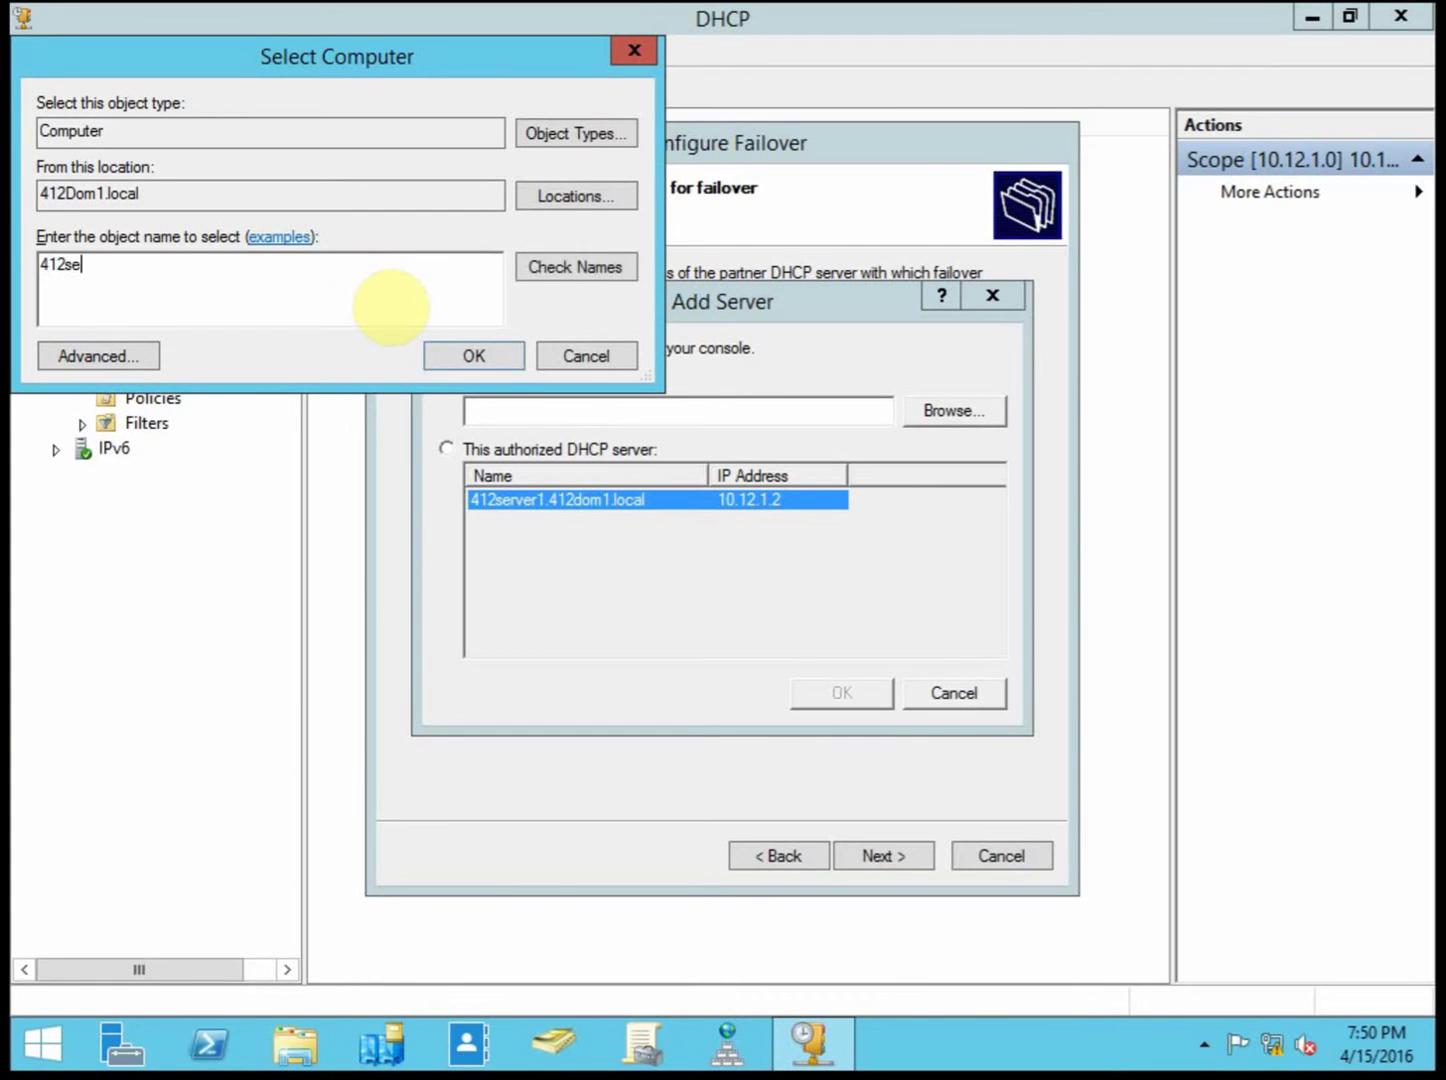
type("rver2")
left_click(588, 268)
left_click(488, 352)
left_click(838, 692)
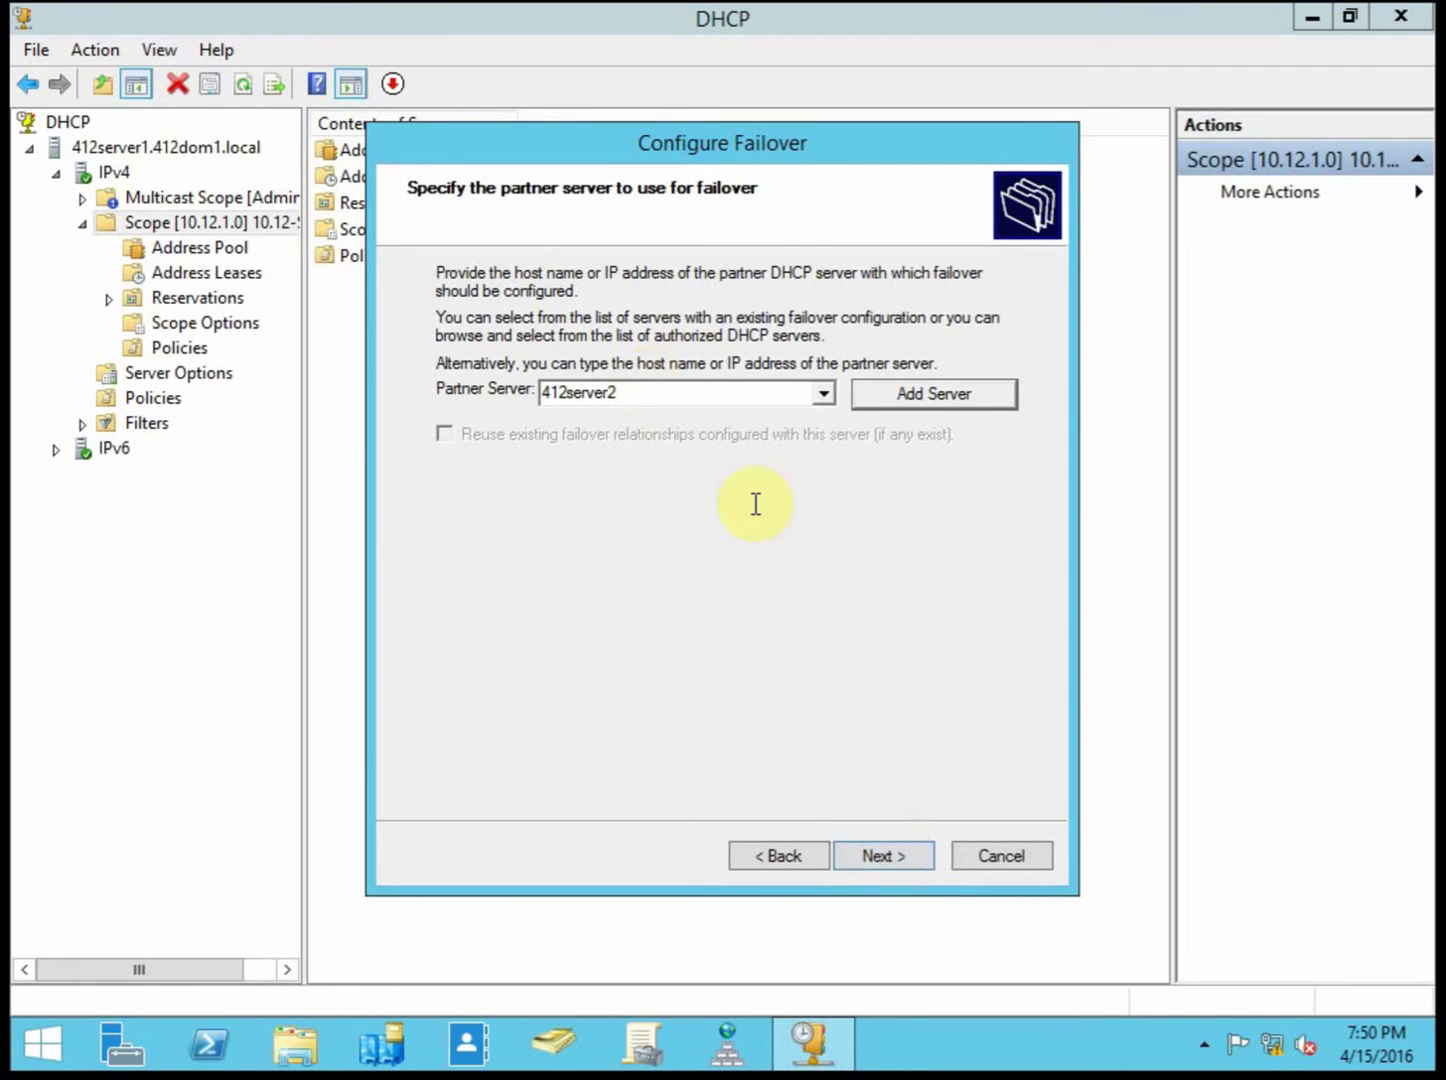
Step: Replace the default relationship name with 'Server1 - Server2'
left_click(908, 855)
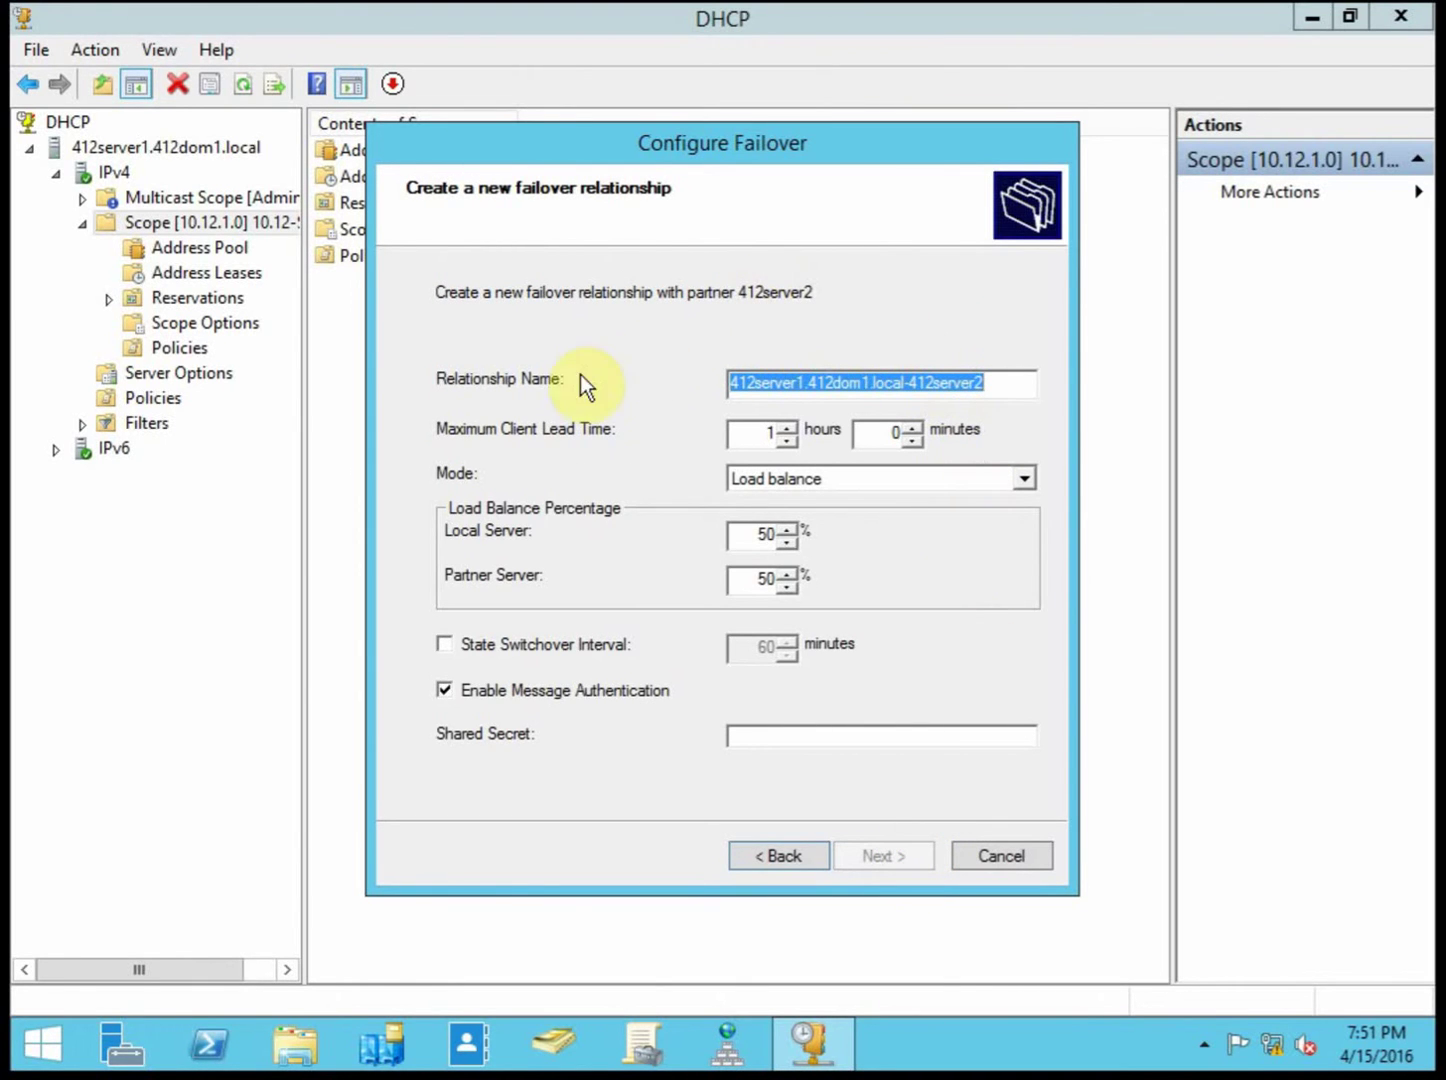
left_click(993, 383)
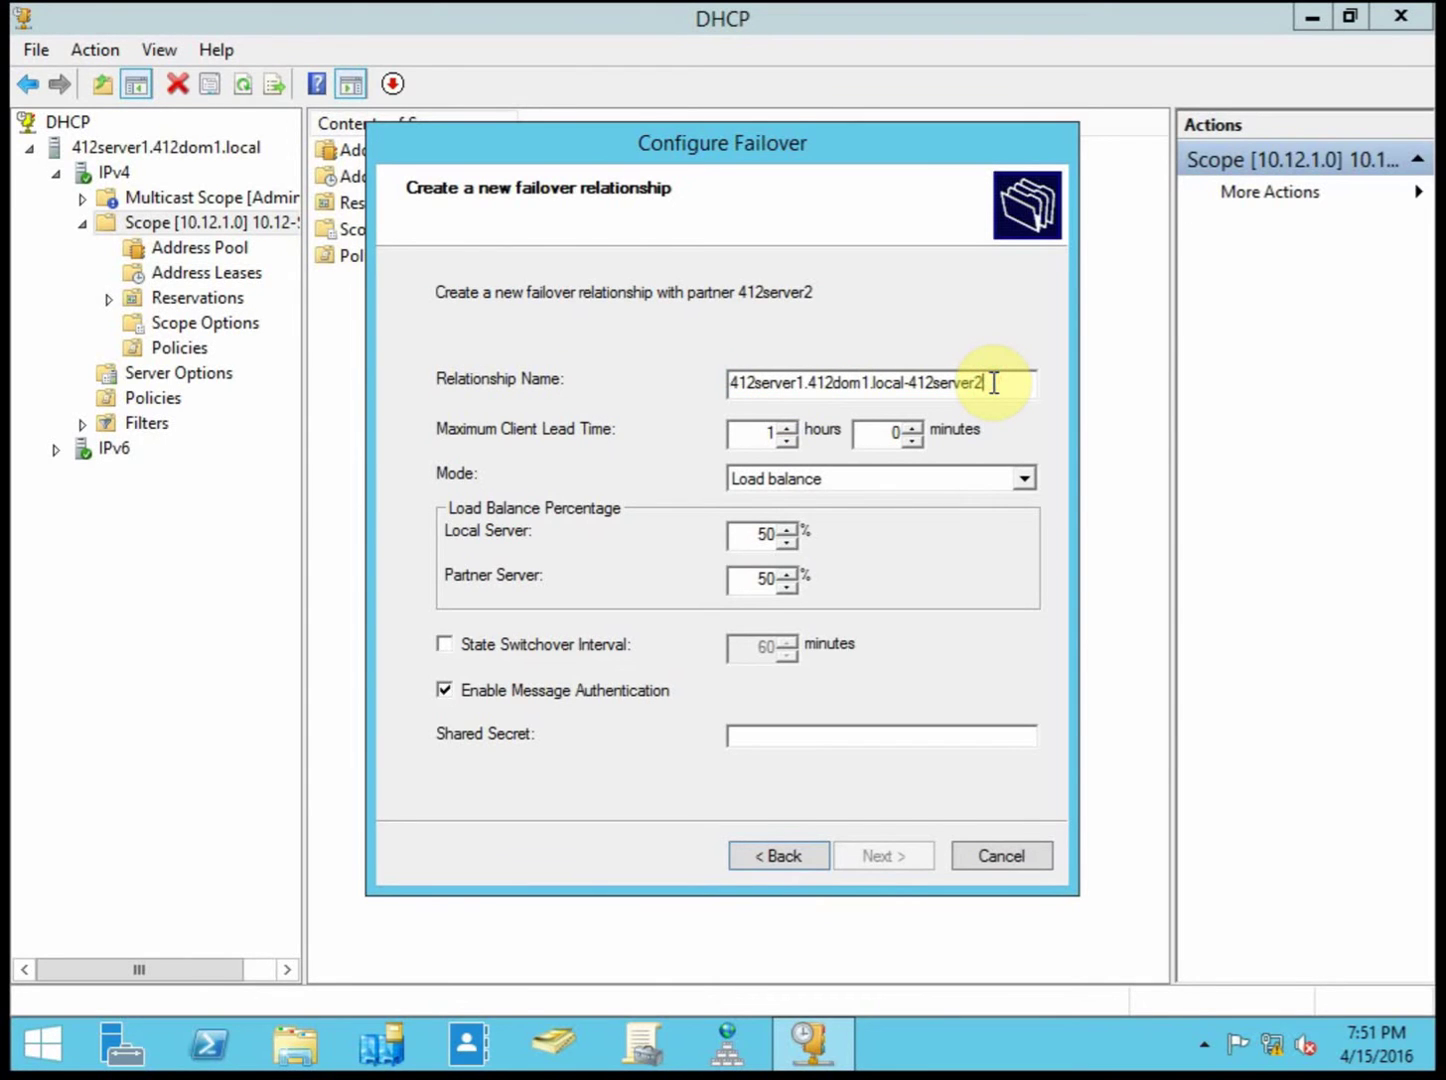
left_click_drag(910, 380, 713, 379)
left_click(910, 388)
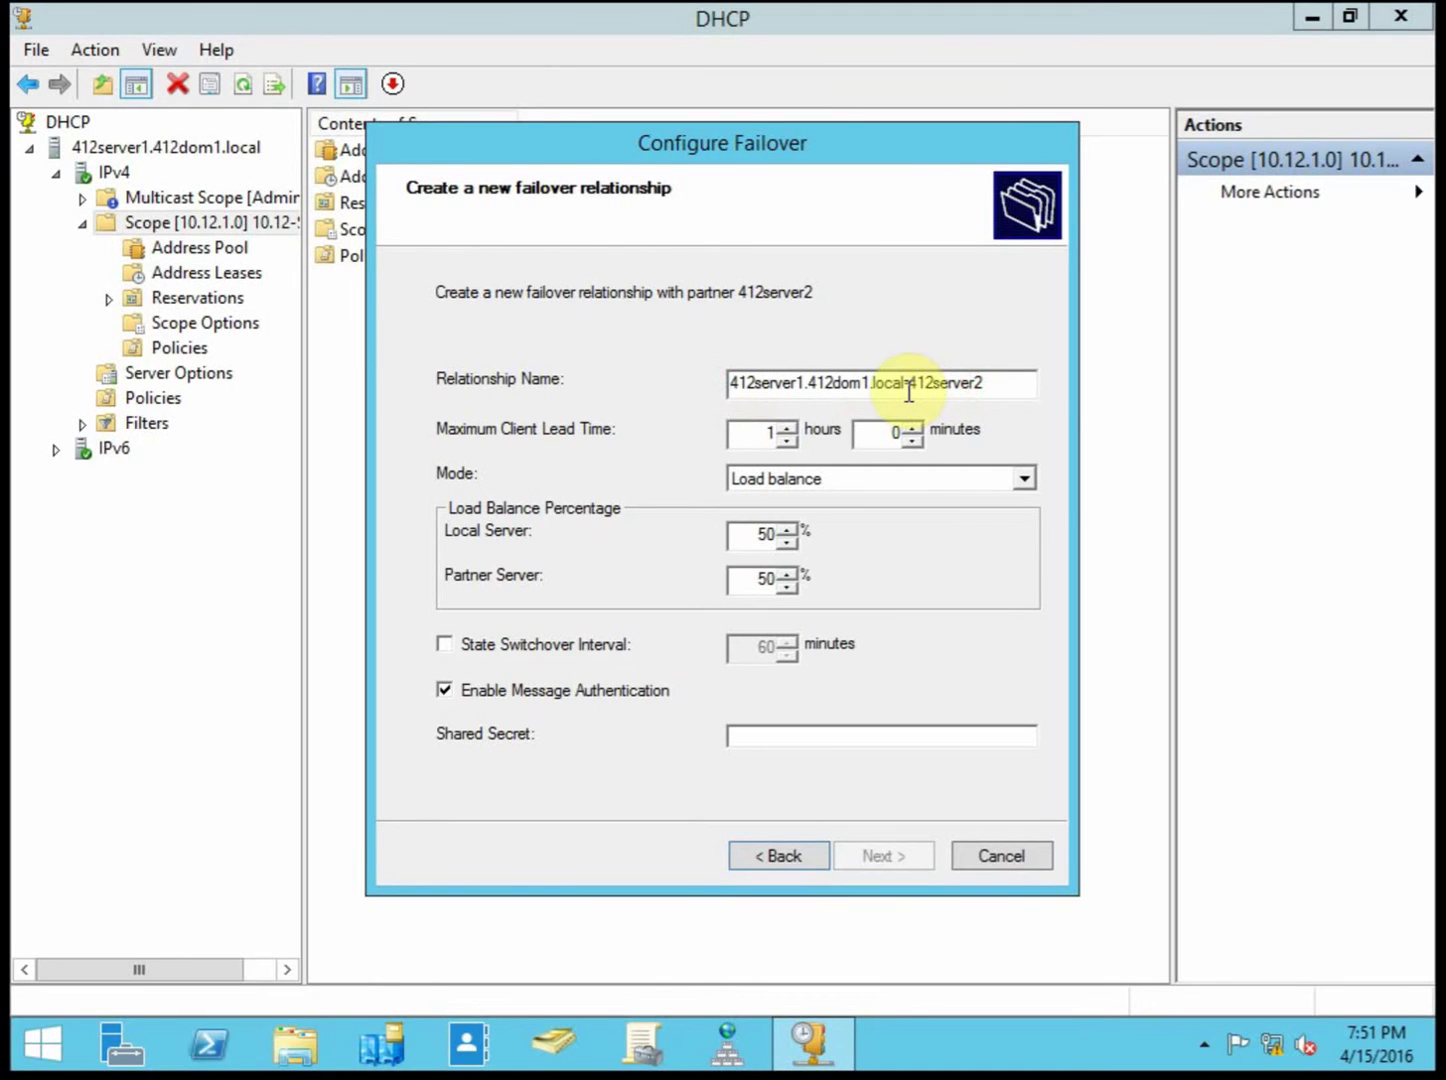
left_click_drag(910, 388, 1056, 388)
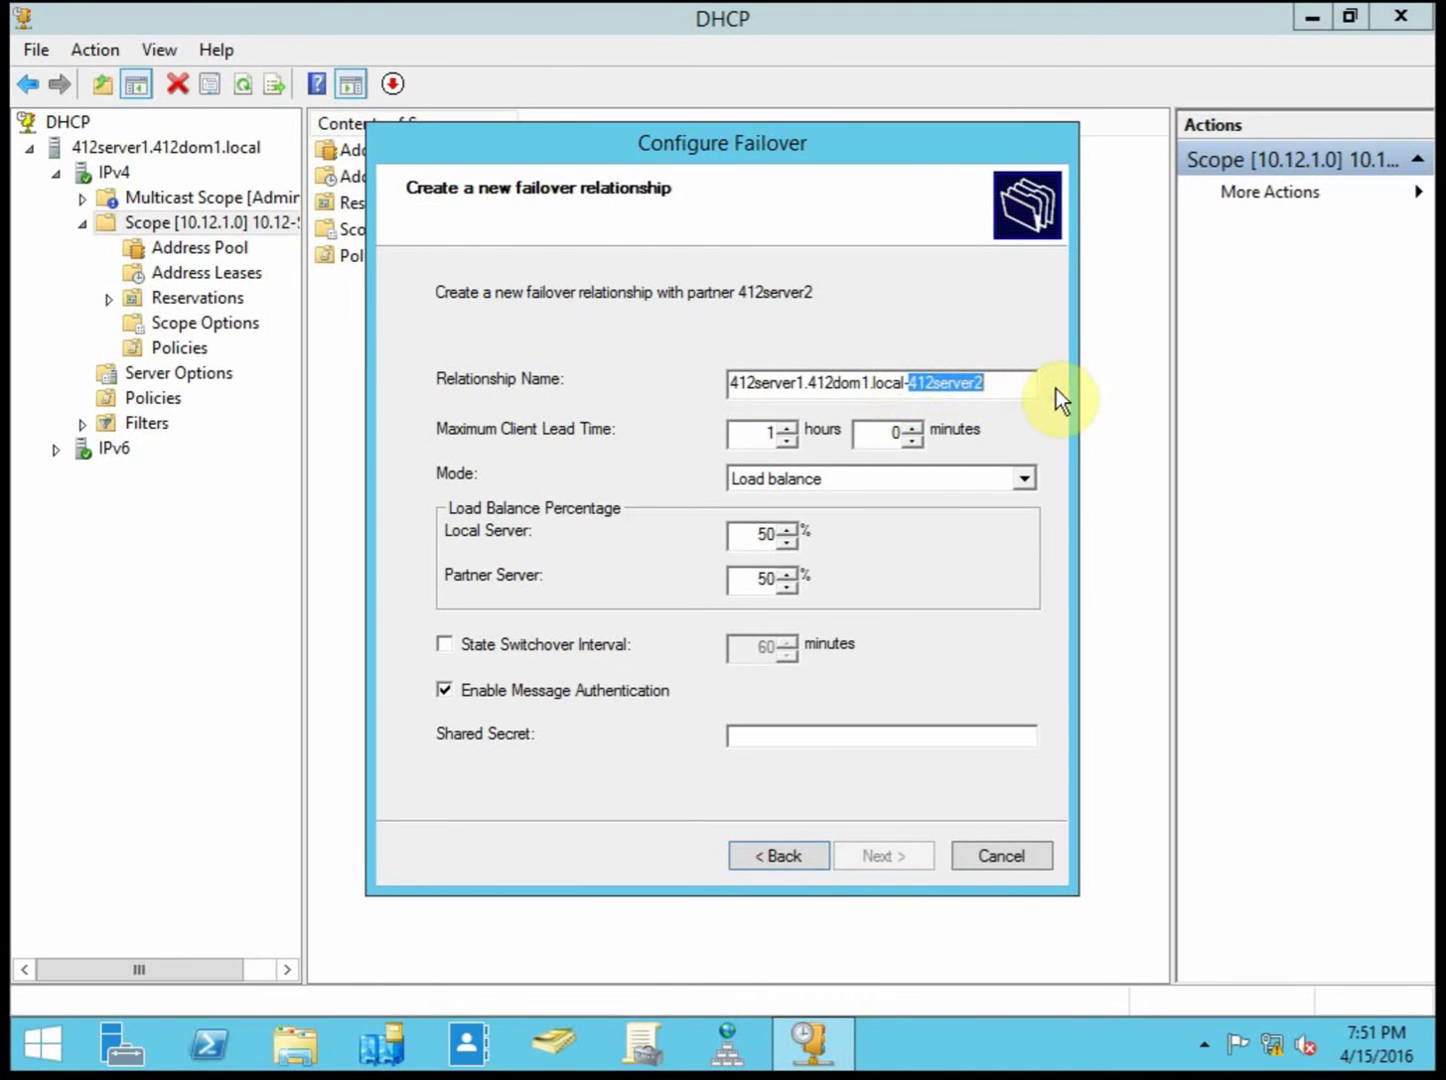
left_click_drag(1005, 384, 637, 387)
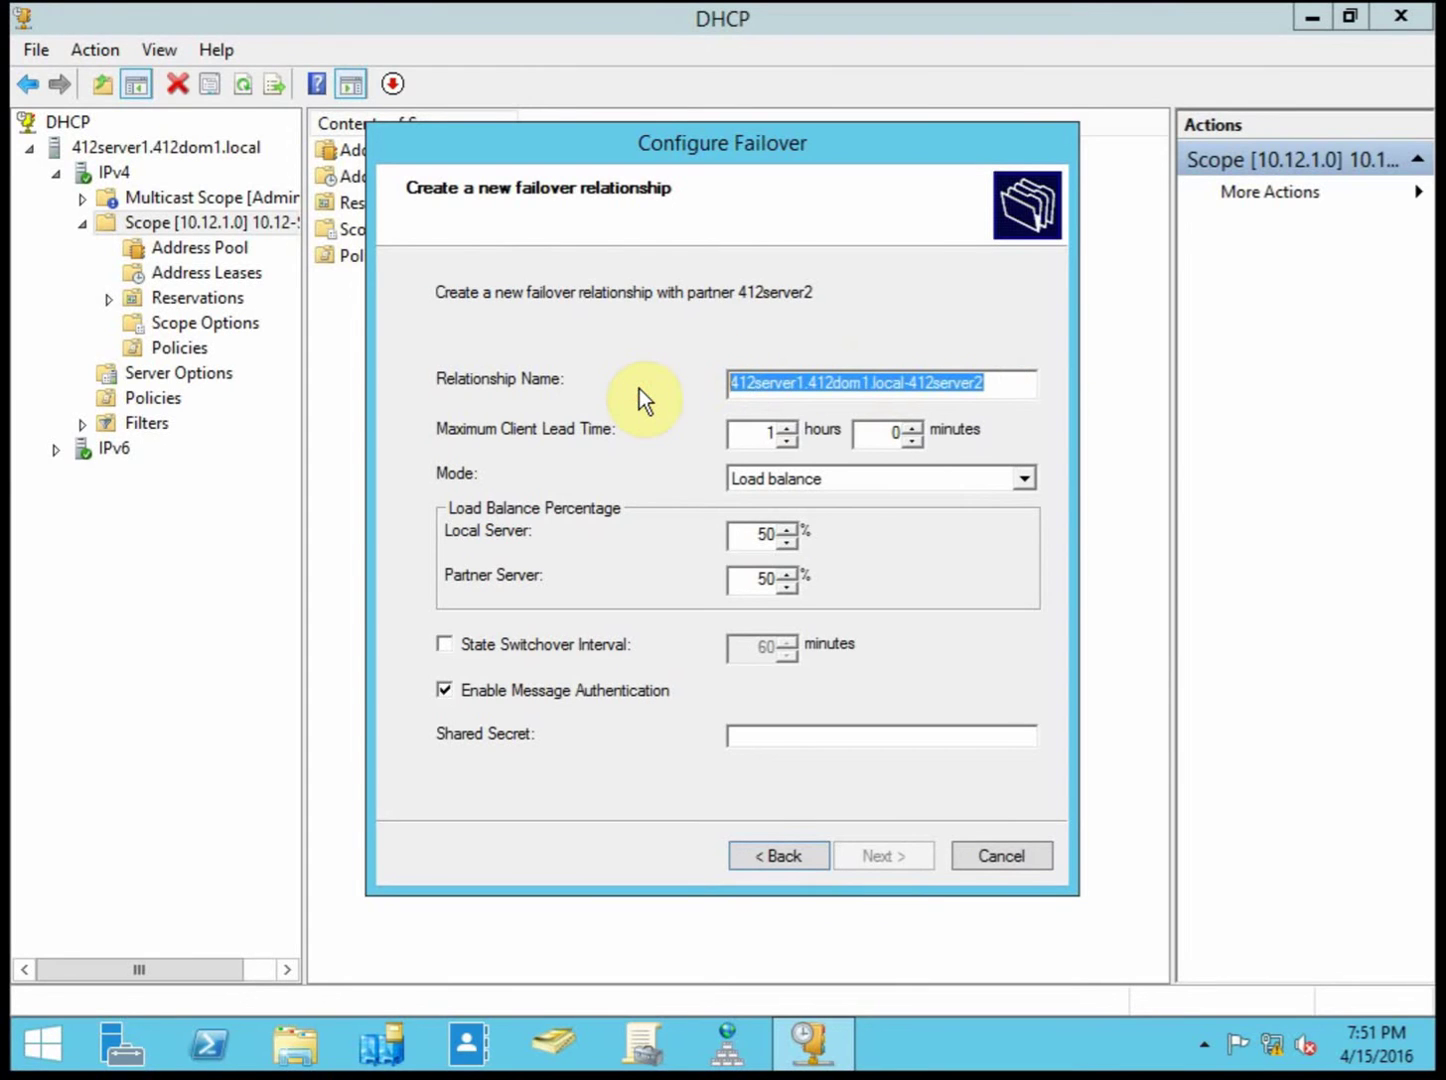
type("Serve")
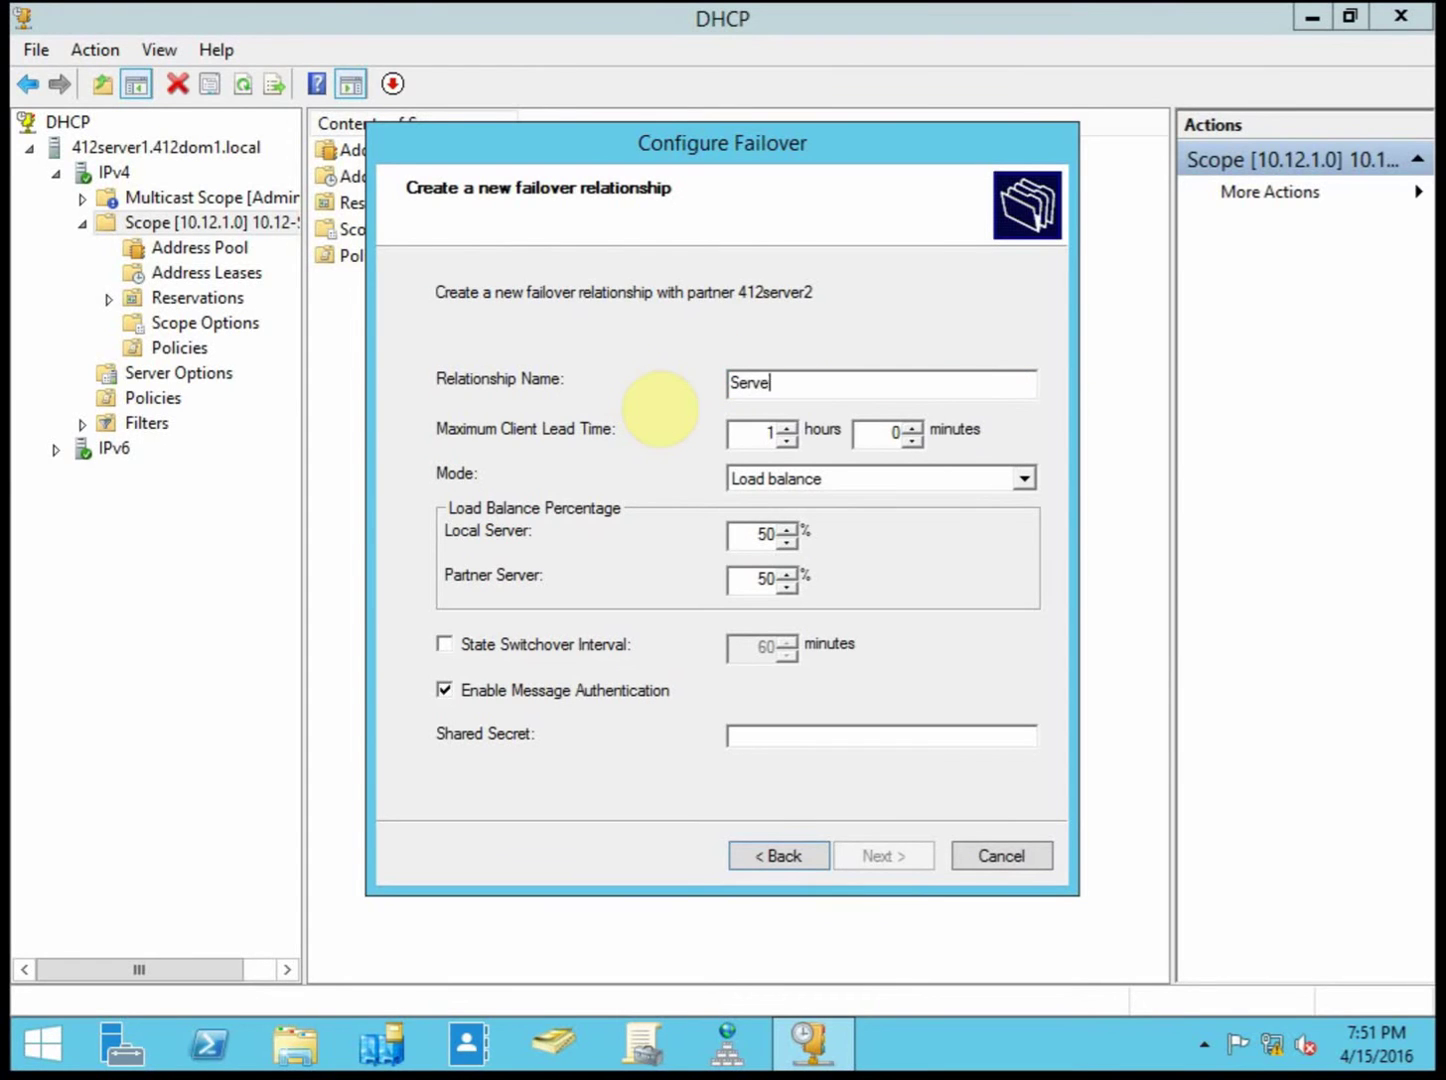
type("r1 - Server2")
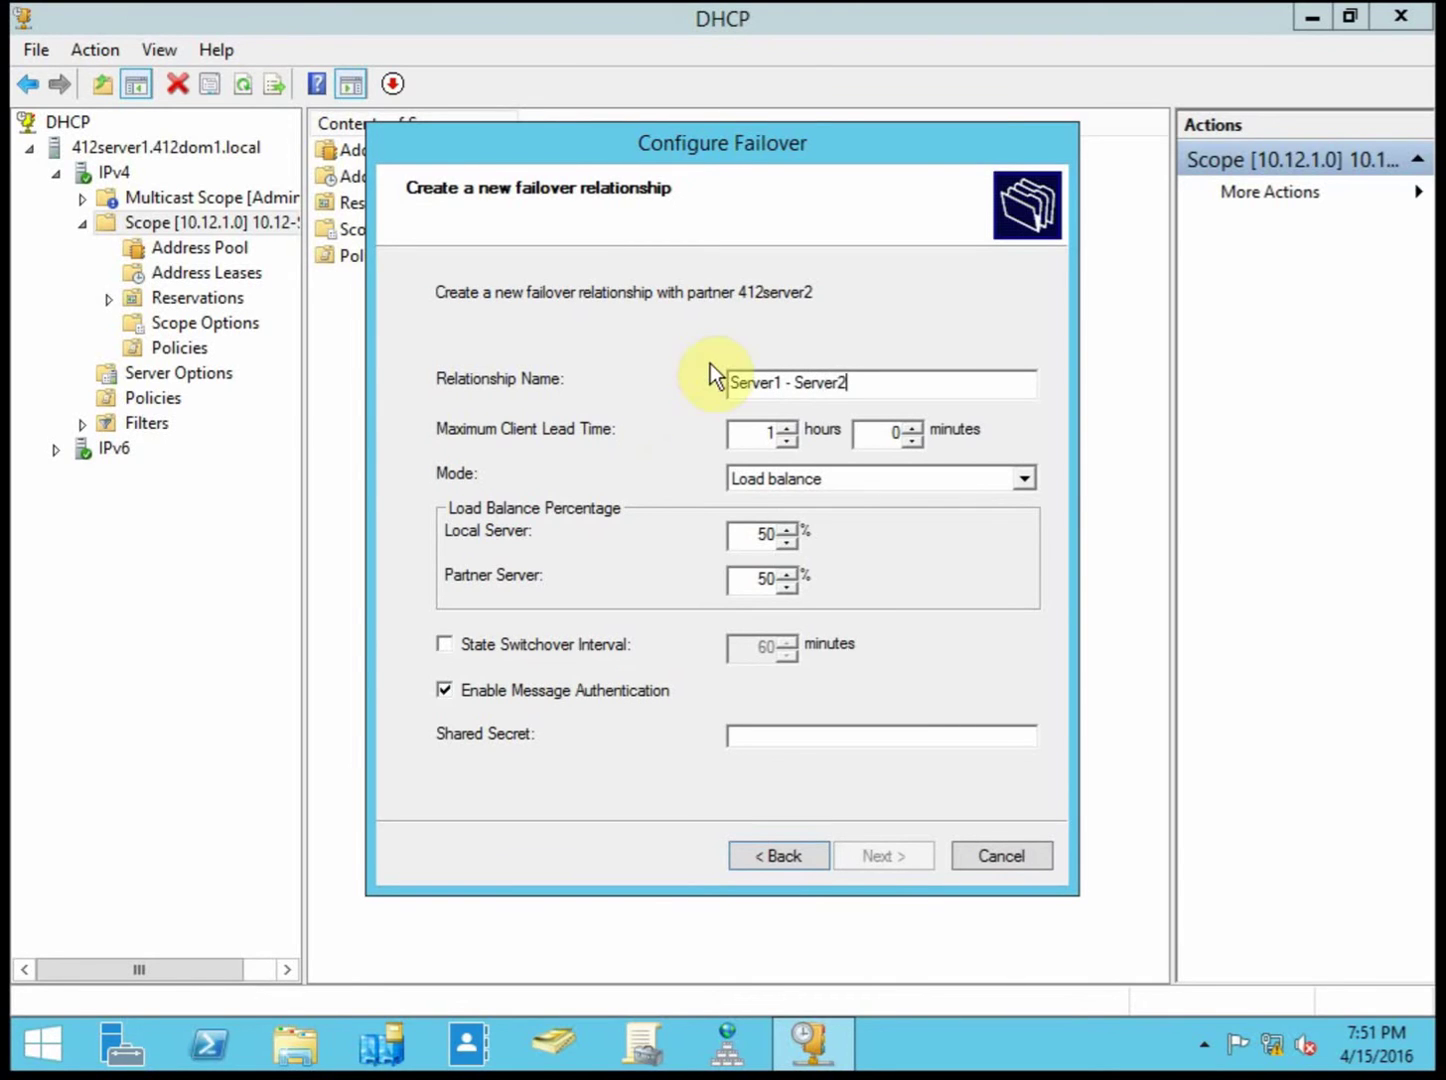
left_click_drag(717, 375, 775, 378)
left_click(773, 381)
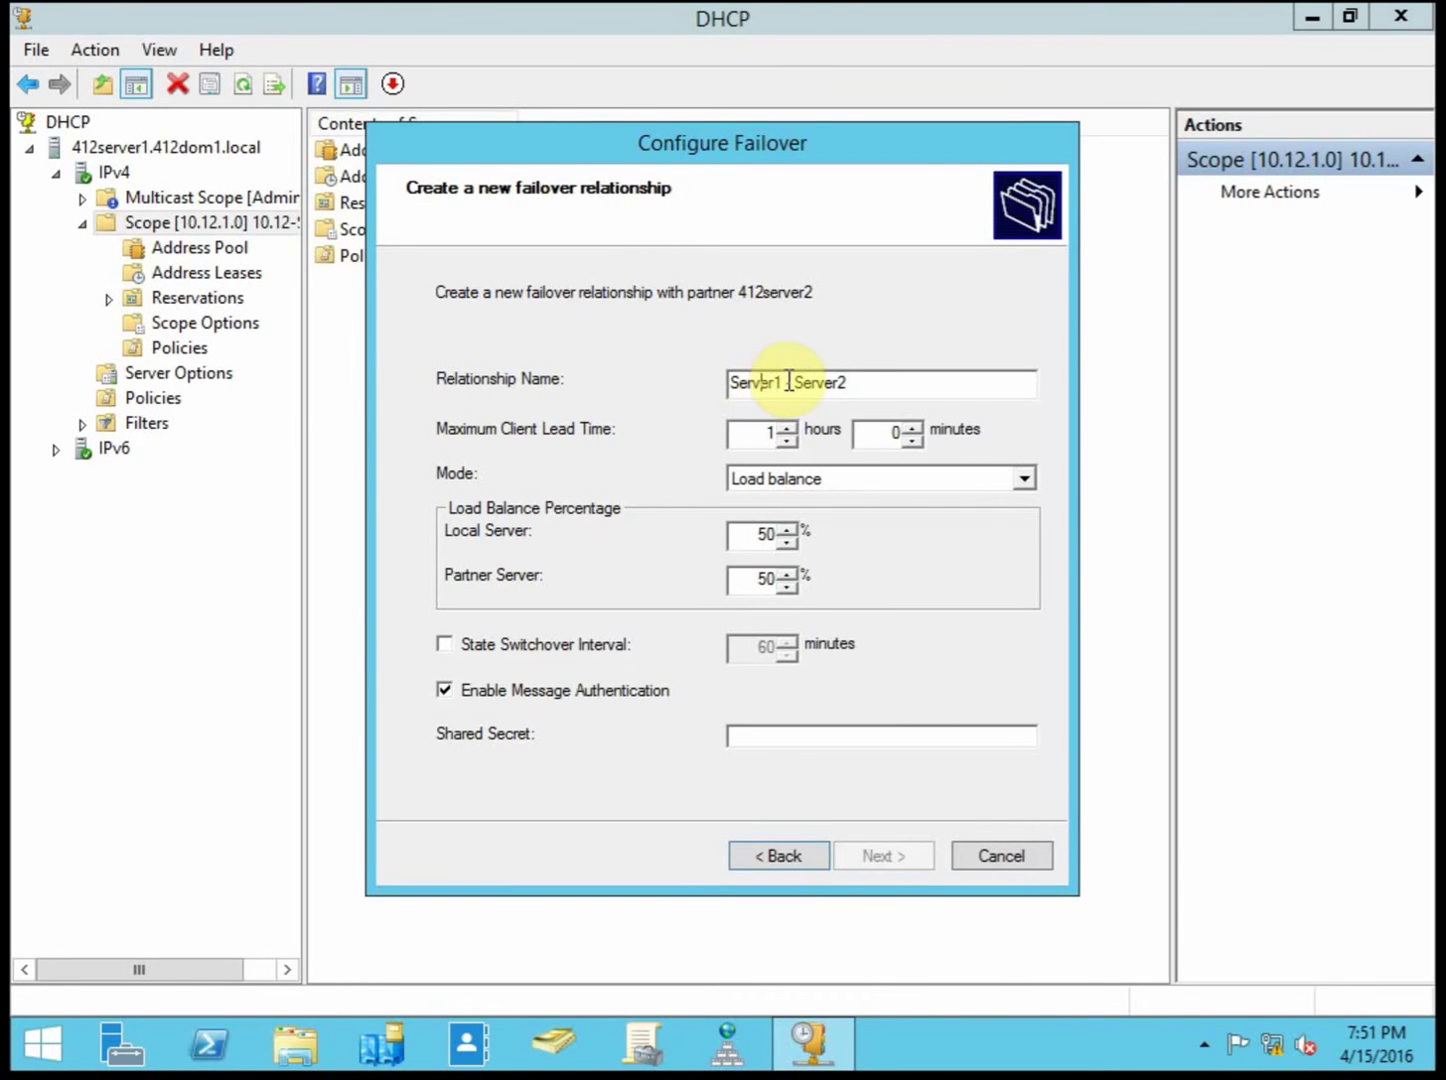
left_click_drag(775, 381, 671, 384)
left_click_drag(792, 381, 848, 384)
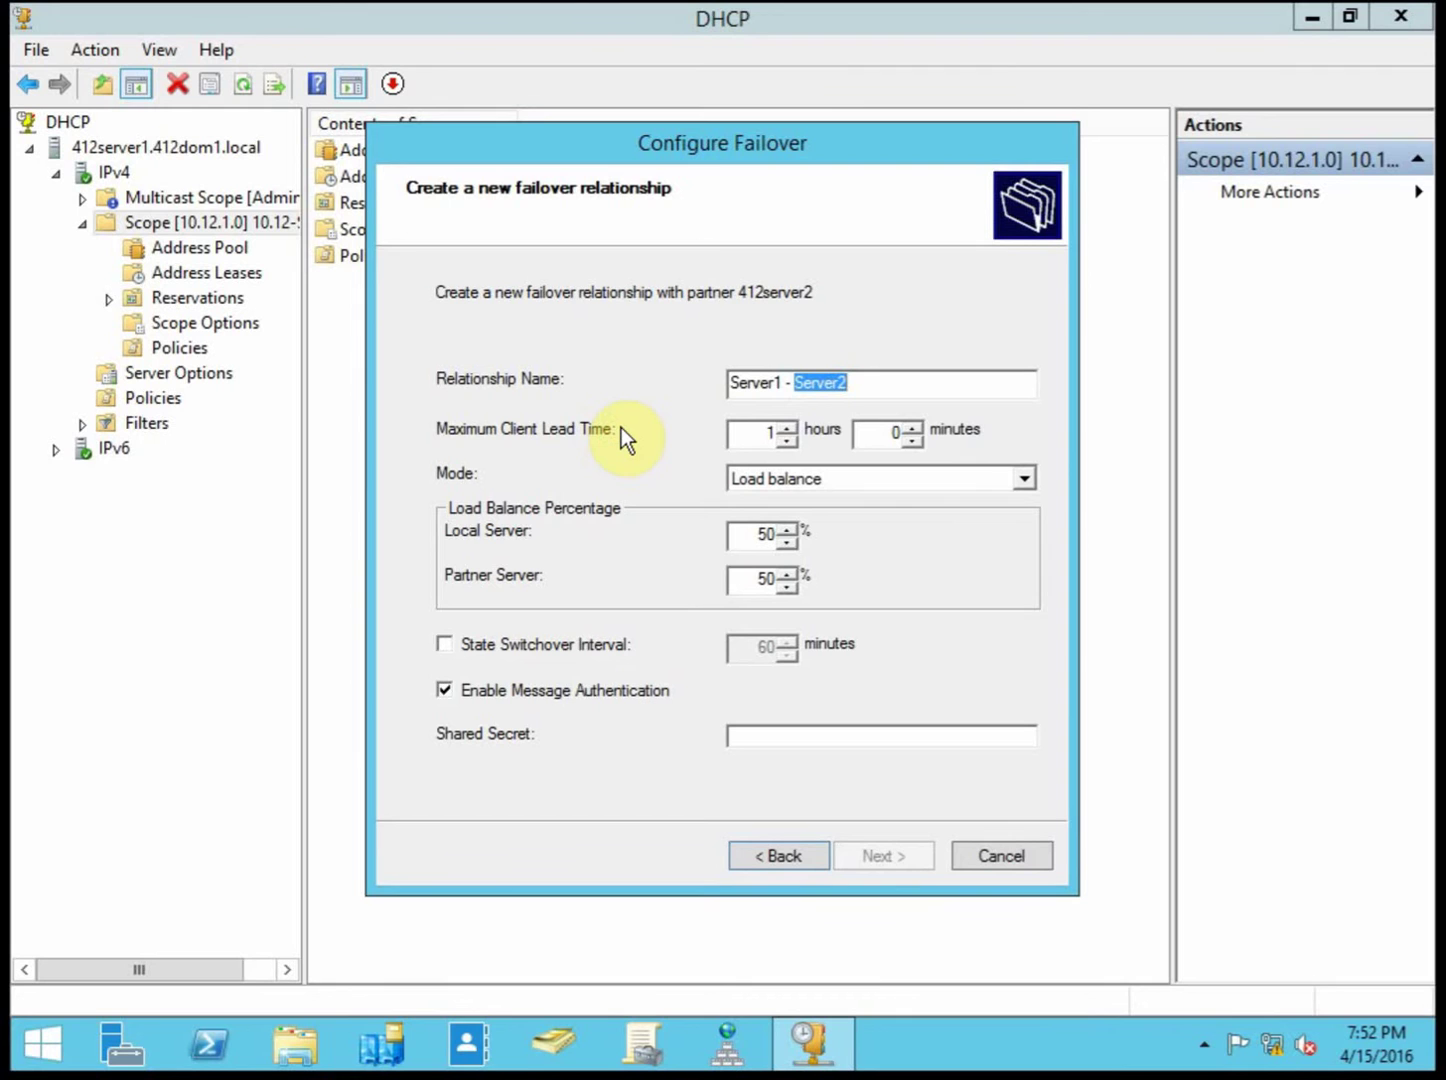
Step: Select the 1-hour maximum client lead time, then show the Load balance and Hot standby modes
double_click(765, 430)
left_click(866, 484)
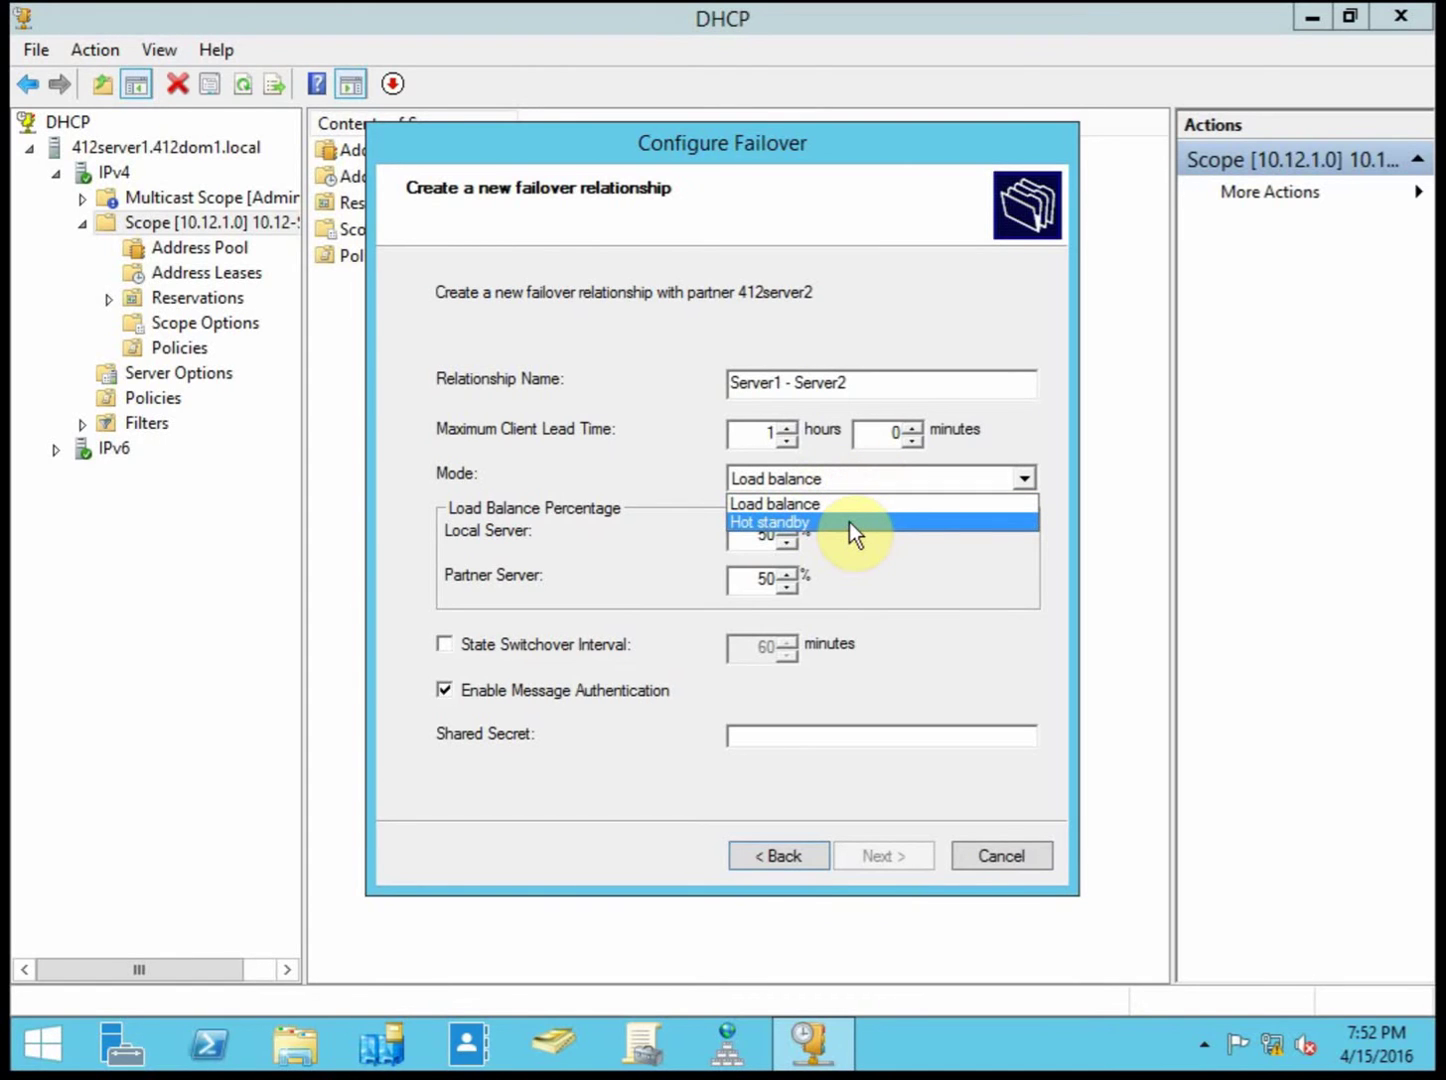
Step: Set the mode to Hot standby with the partner as Standby and 5% reserved
left_click(850, 522)
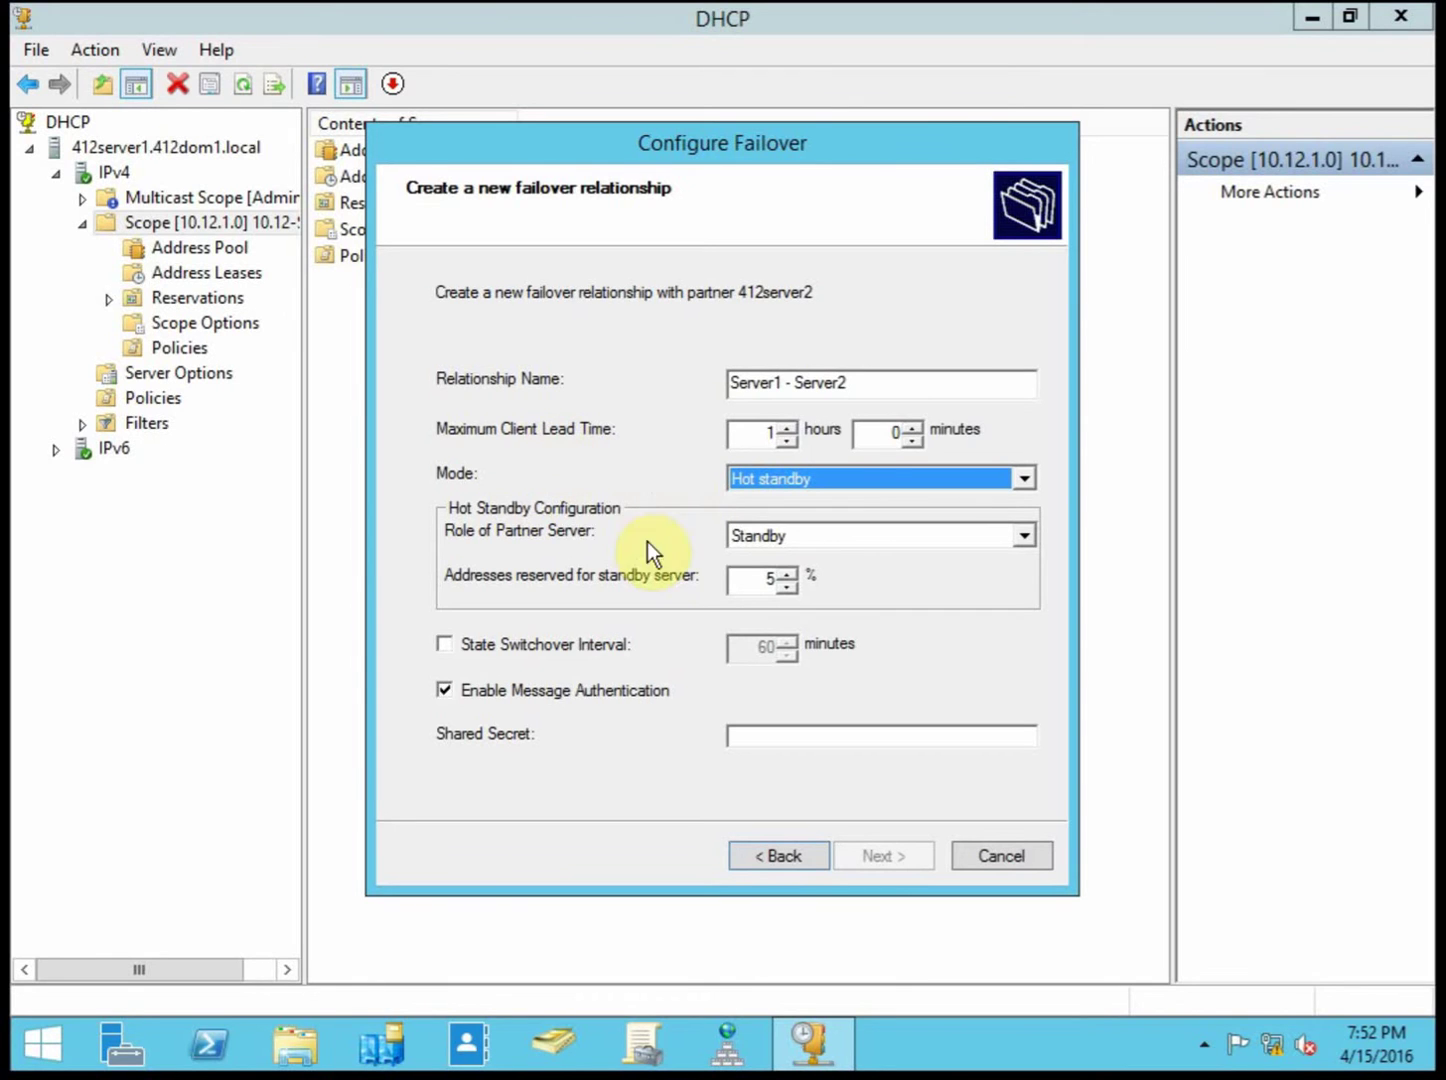
left_click(884, 534)
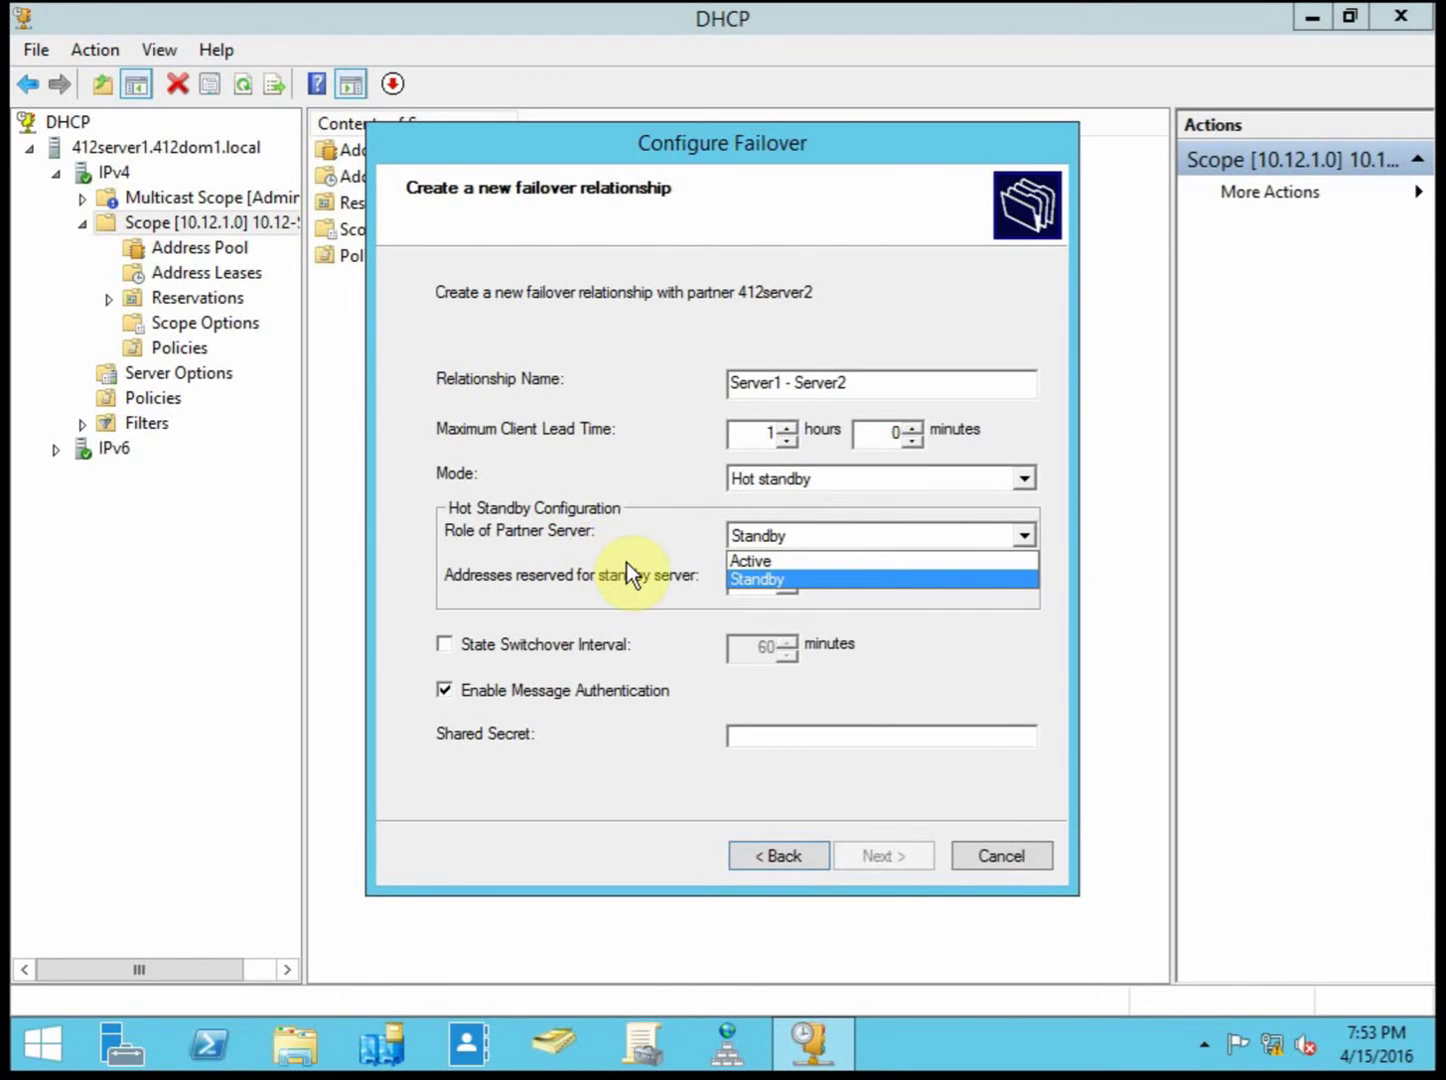
left_click(866, 582)
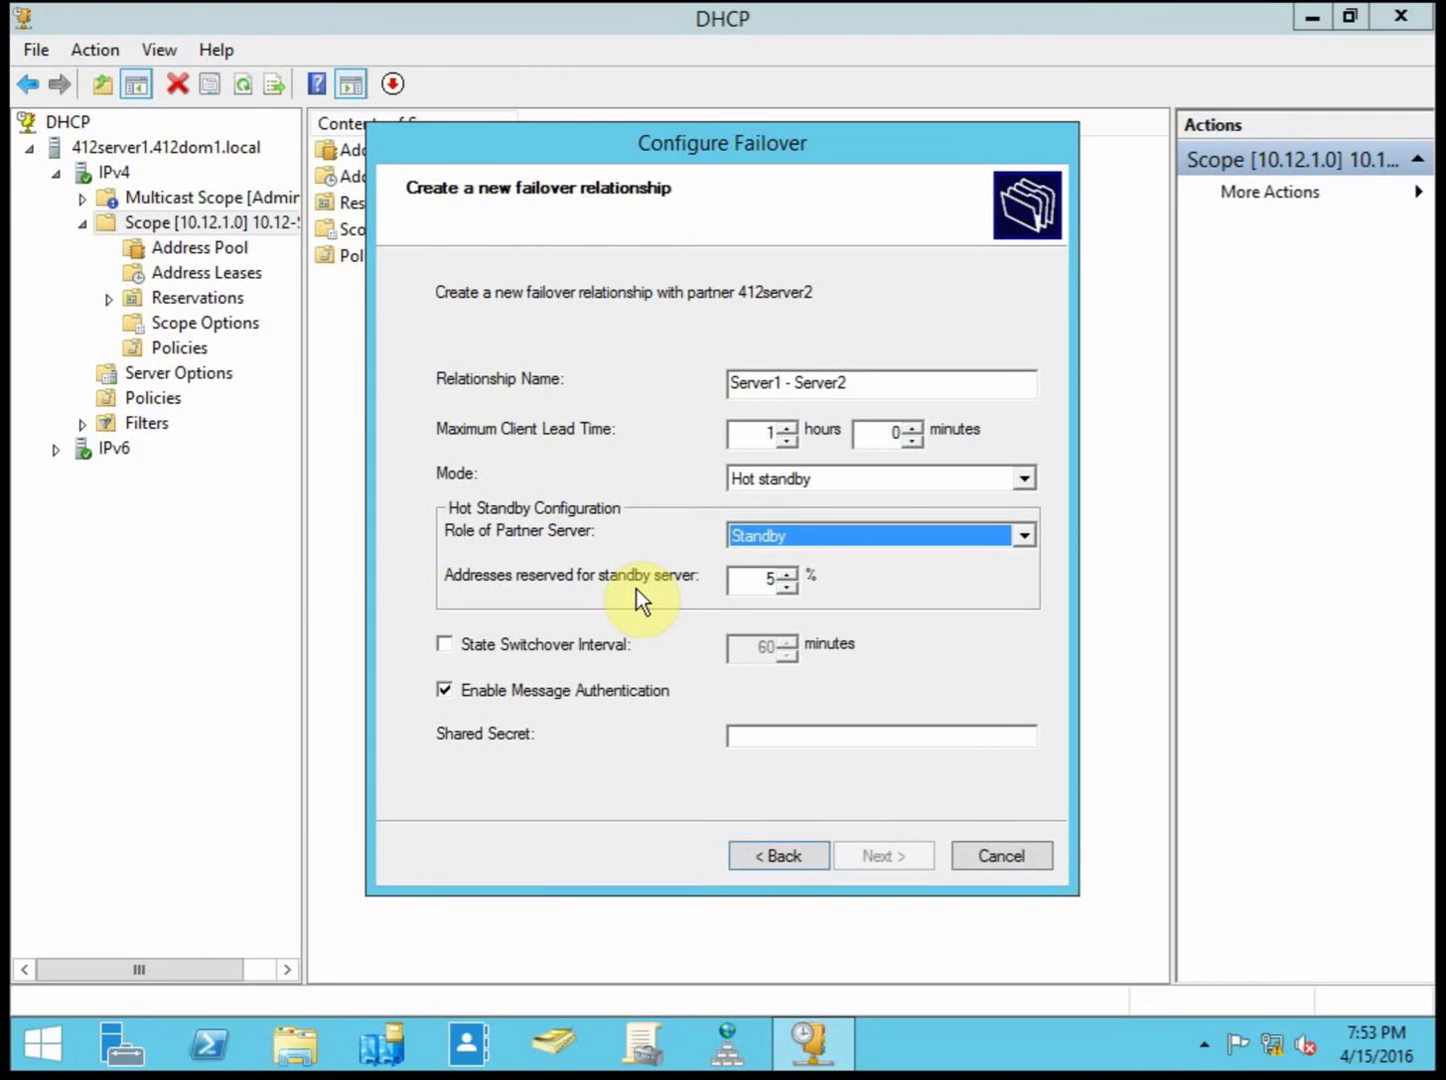
double_click(754, 578)
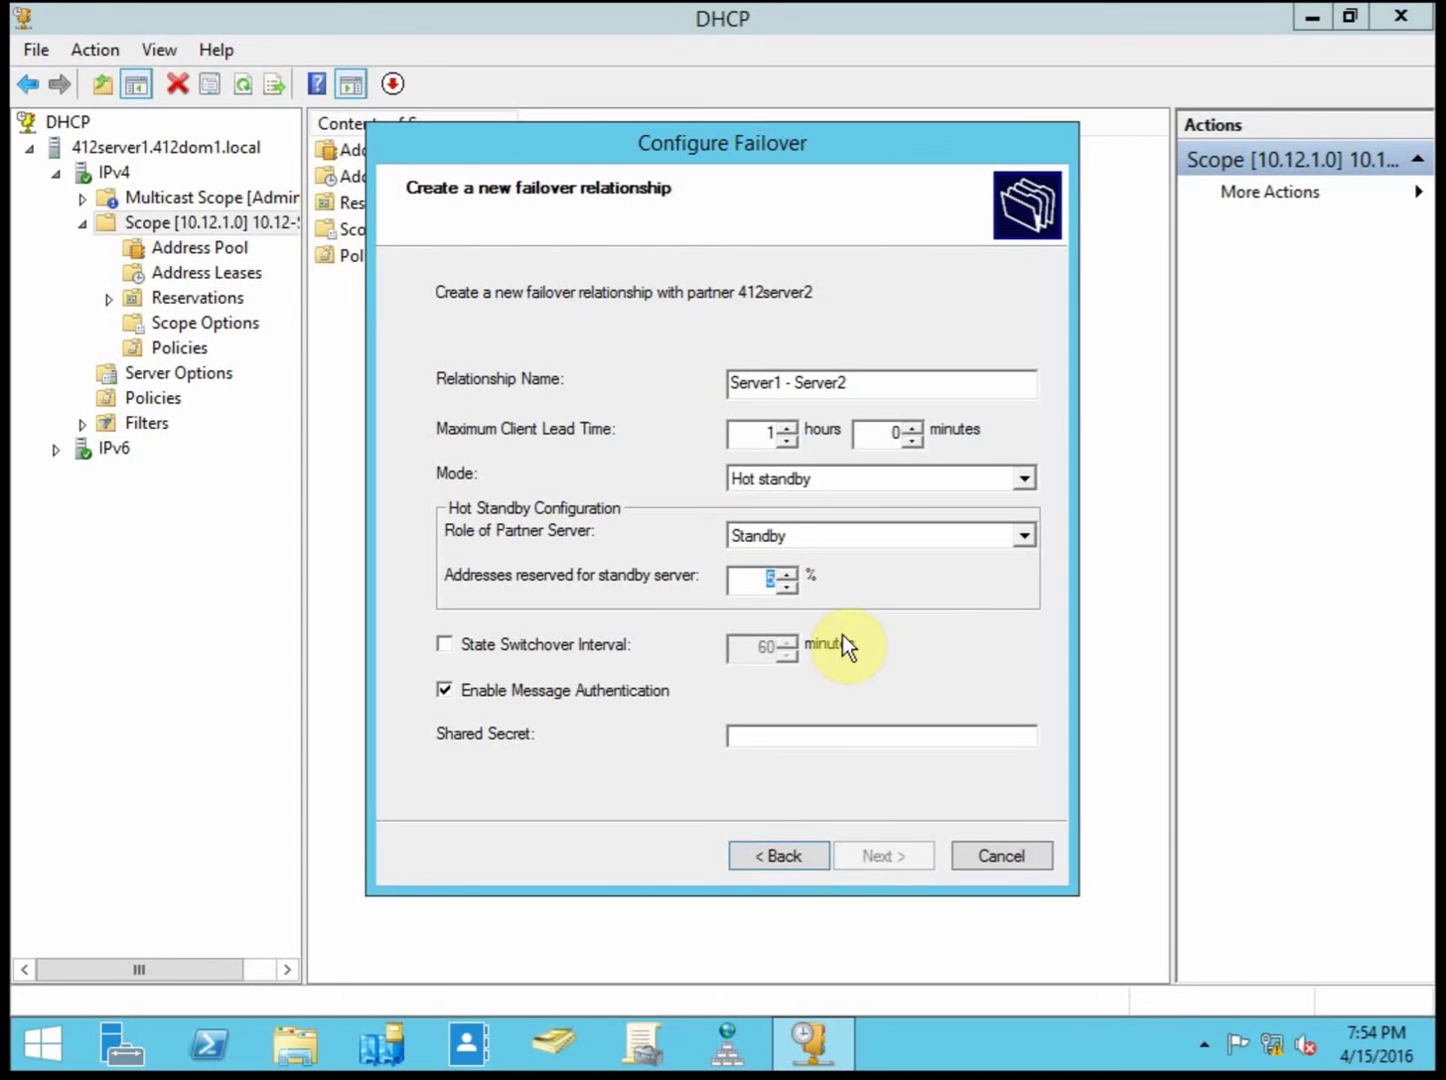
Step: Enable a 60-minute state switchover interval, disable message authentication, and view the summary
left_click(596, 644)
left_click(554, 650)
left_click(748, 737)
left_click(555, 647)
left_click(615, 689)
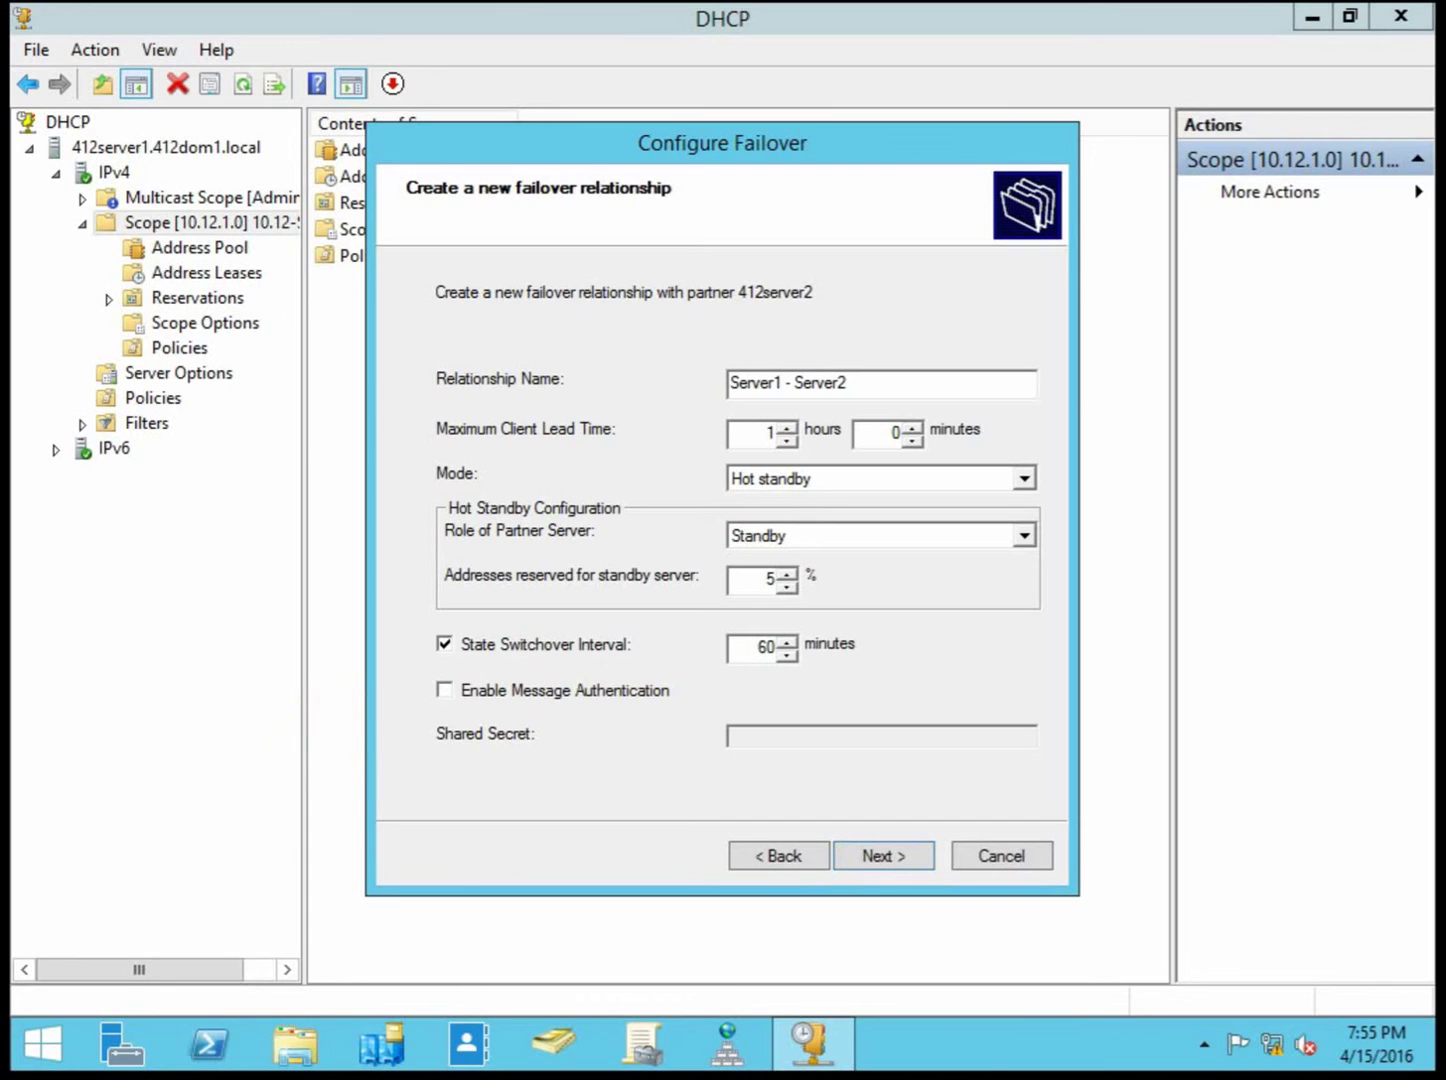
left_click(882, 853)
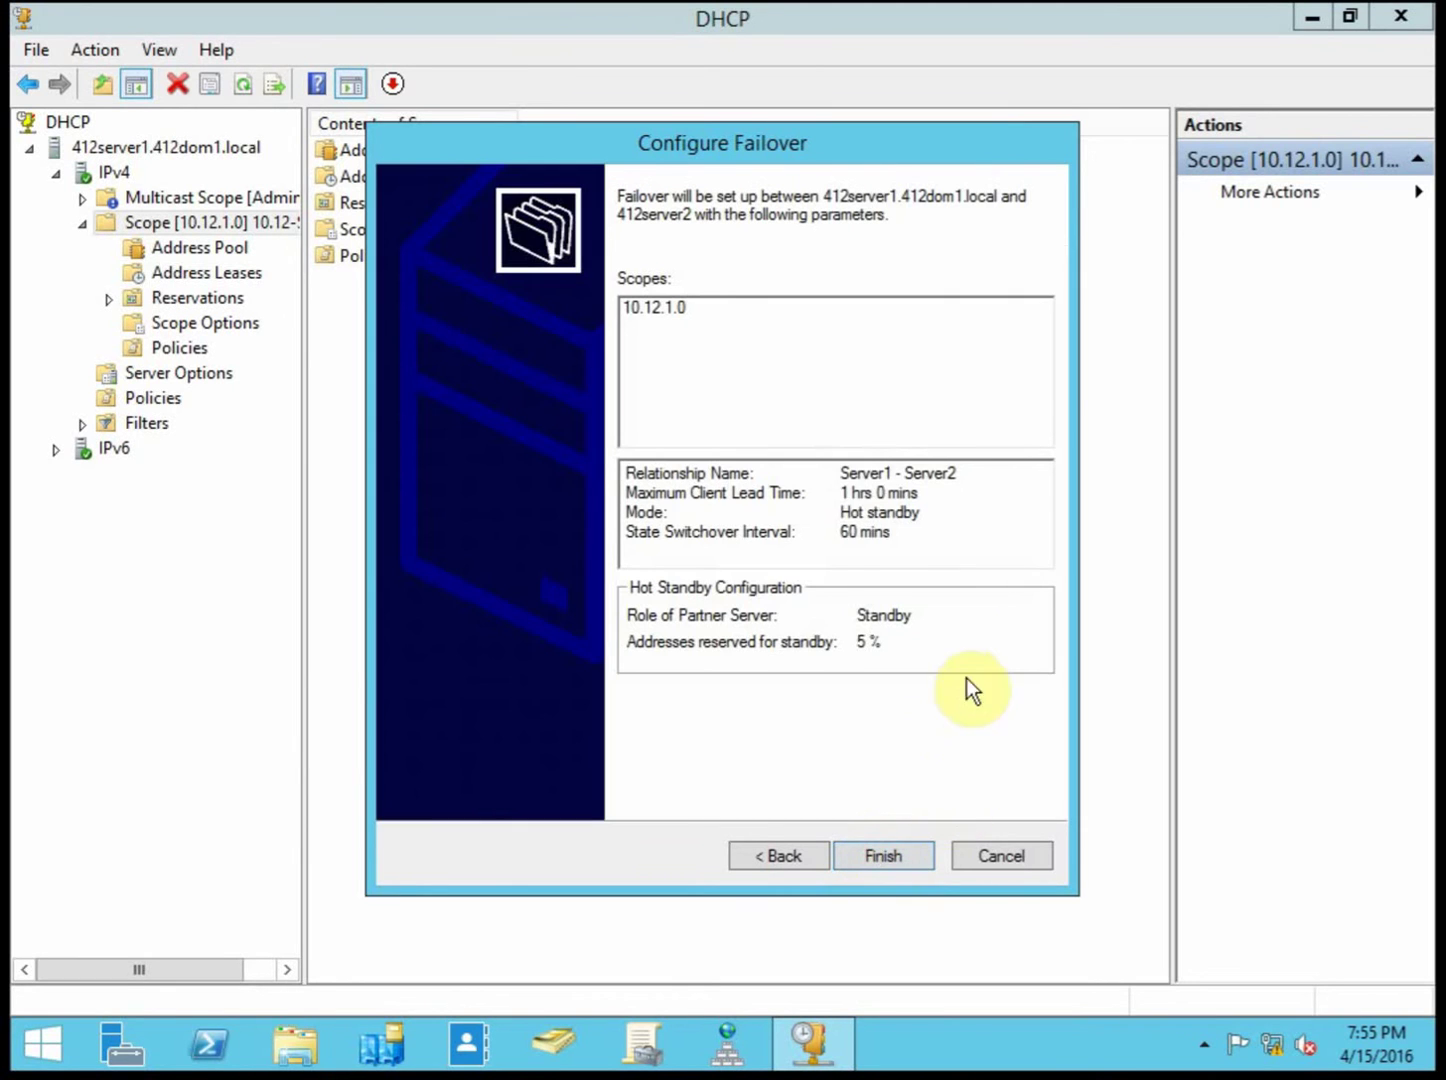
Step: Finish the Server1 - Server2 failover wizard and close the all-Successful progress log
left_click(901, 860)
left_click(910, 858)
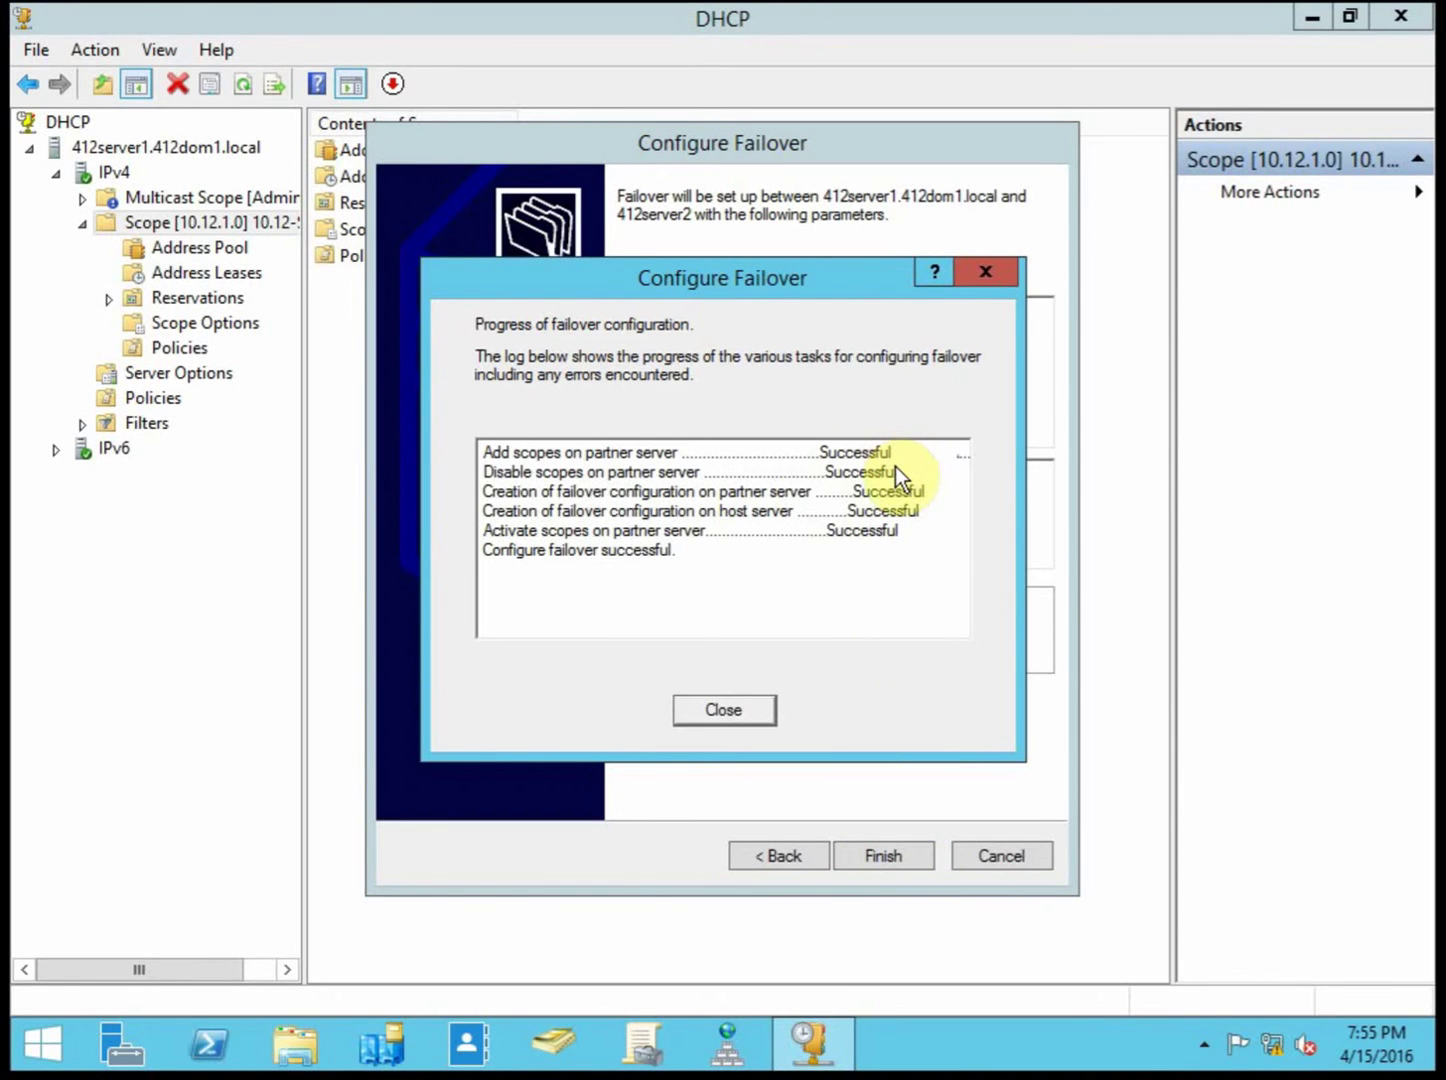
left_click(730, 706)
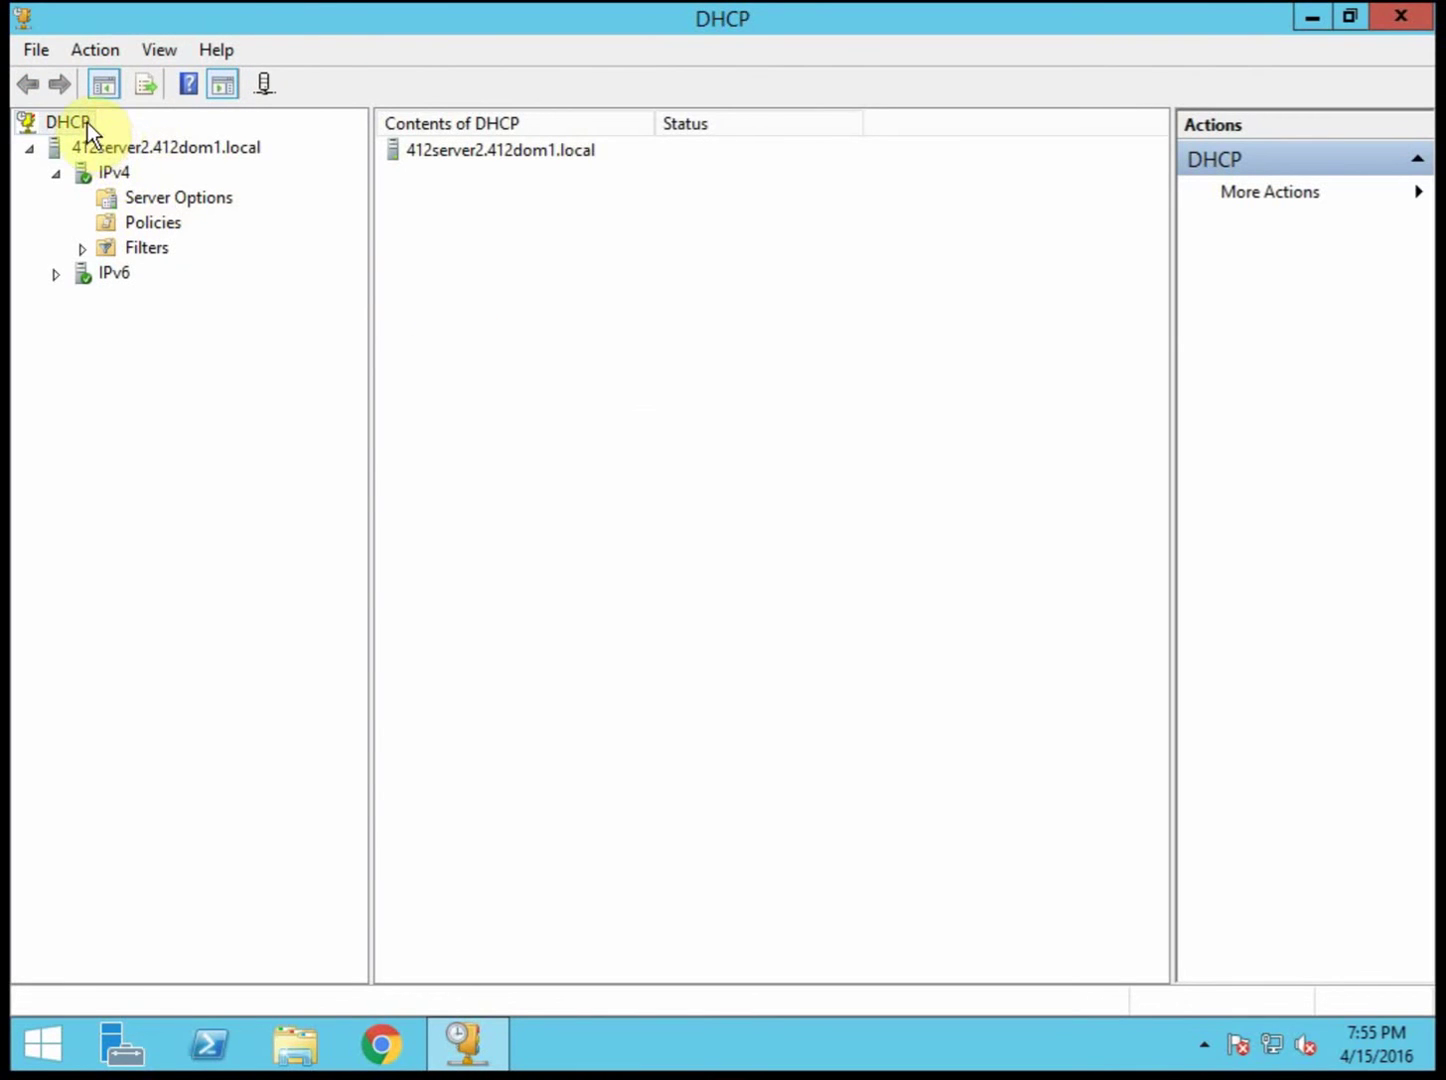
Step: Refresh 412server2, then view scope 10.12.1.0's 10.12.1.100–10.12.1.254 address pool and its leases
right_click(87, 147)
left_click(195, 362)
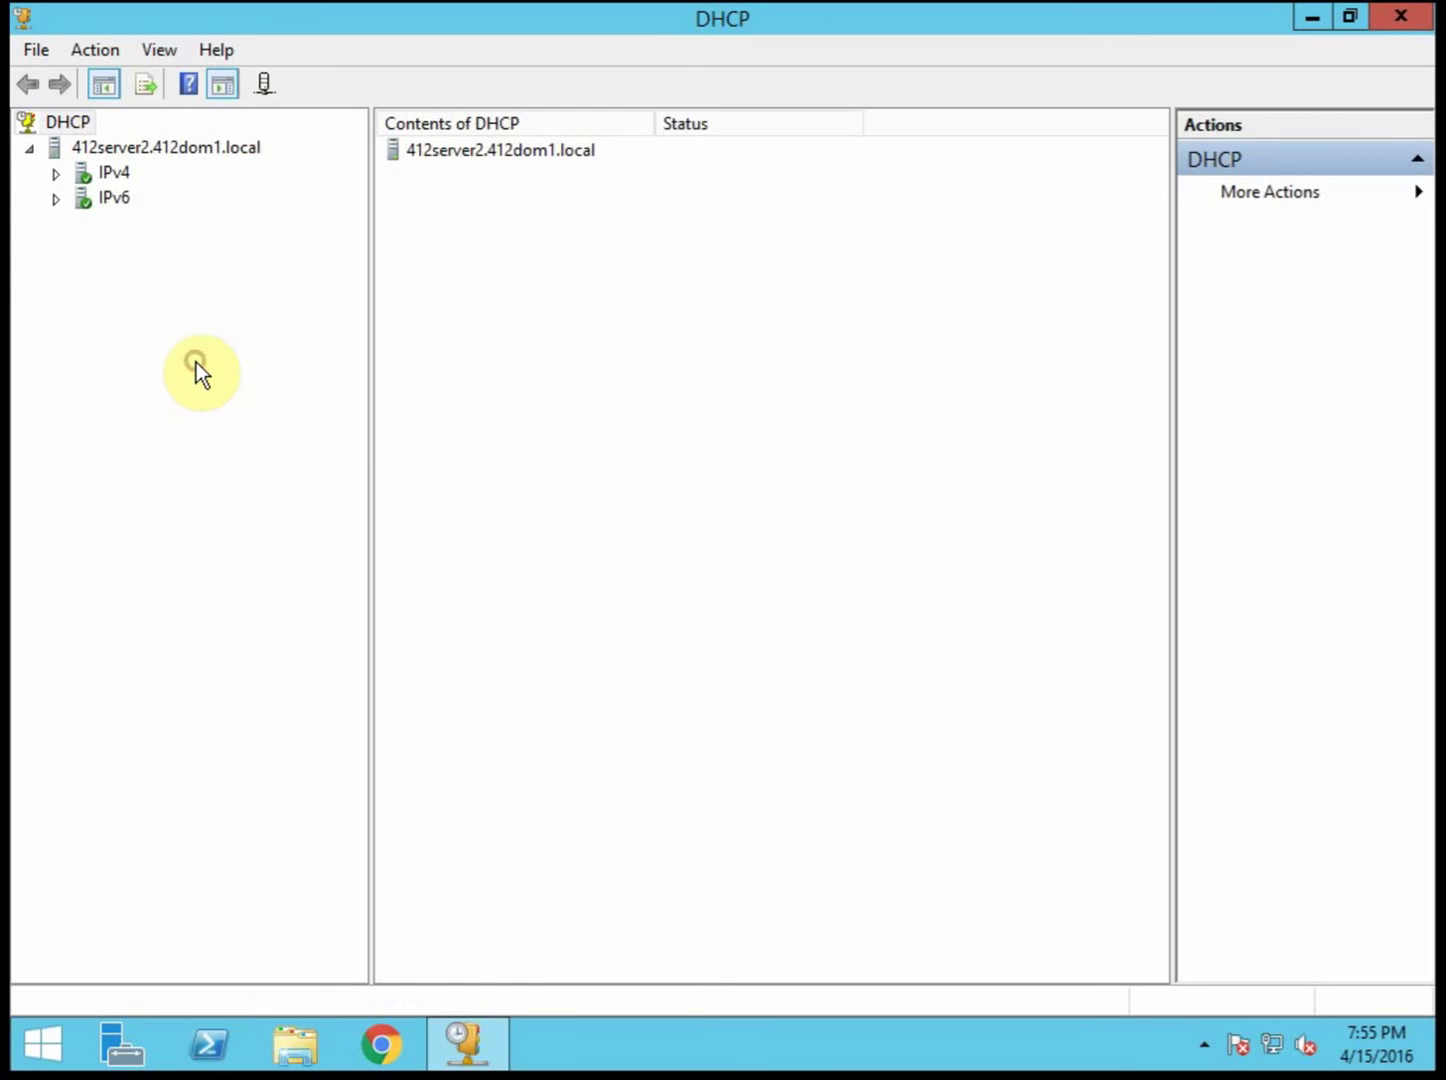
left_click(58, 176)
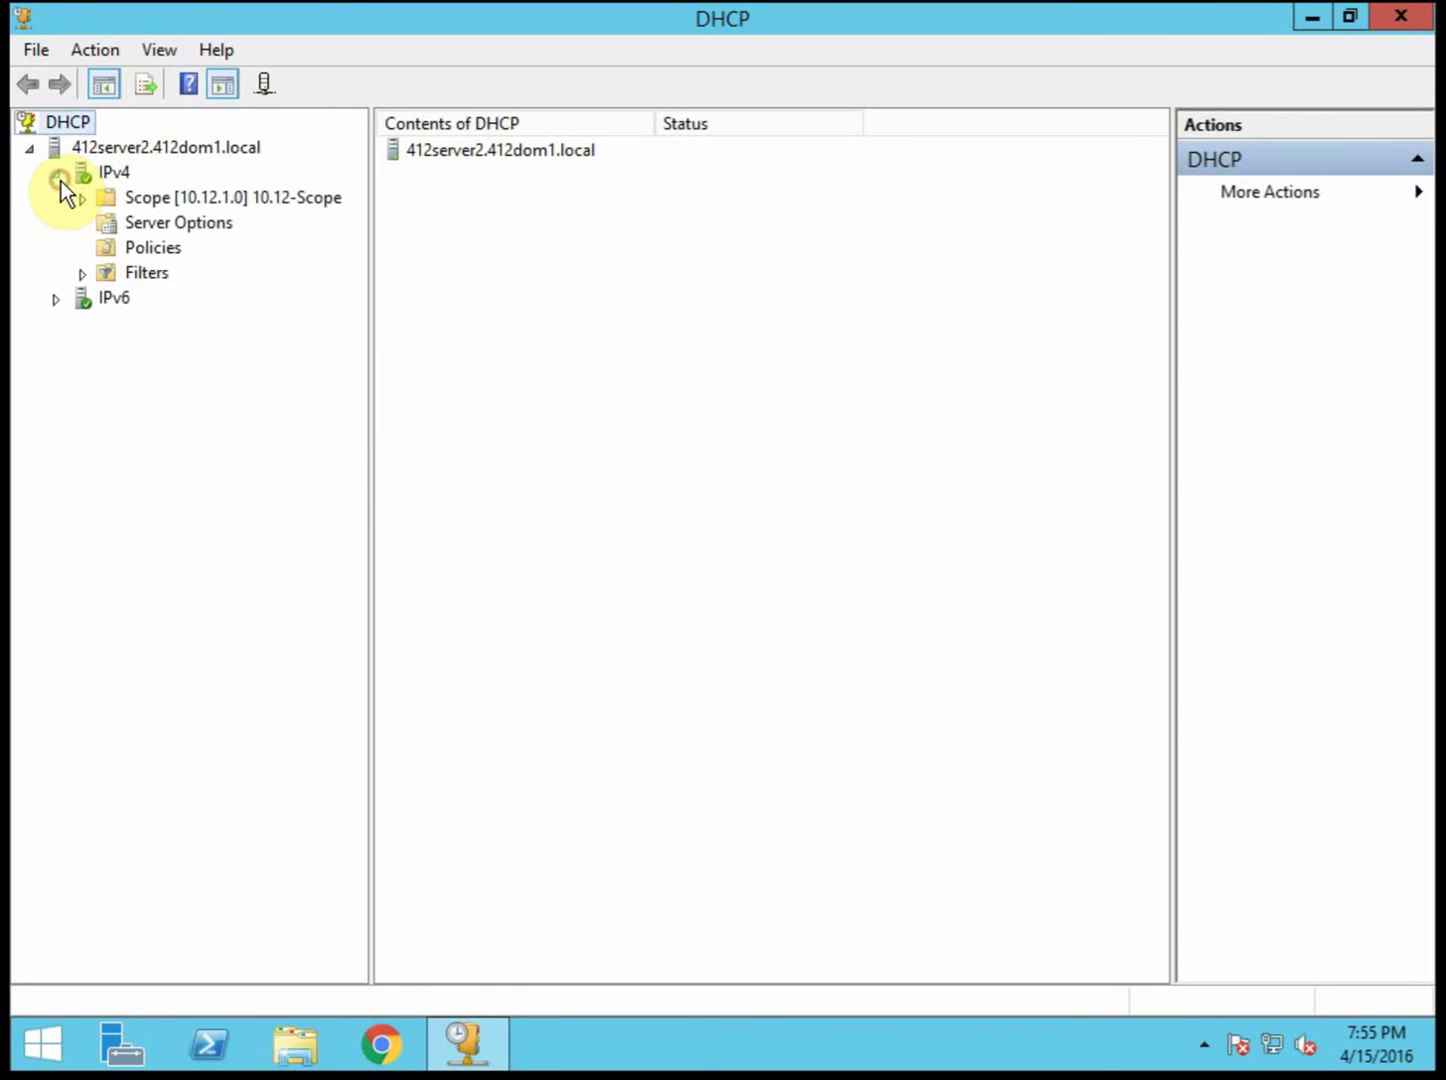
double_click(288, 202)
left_click(189, 224)
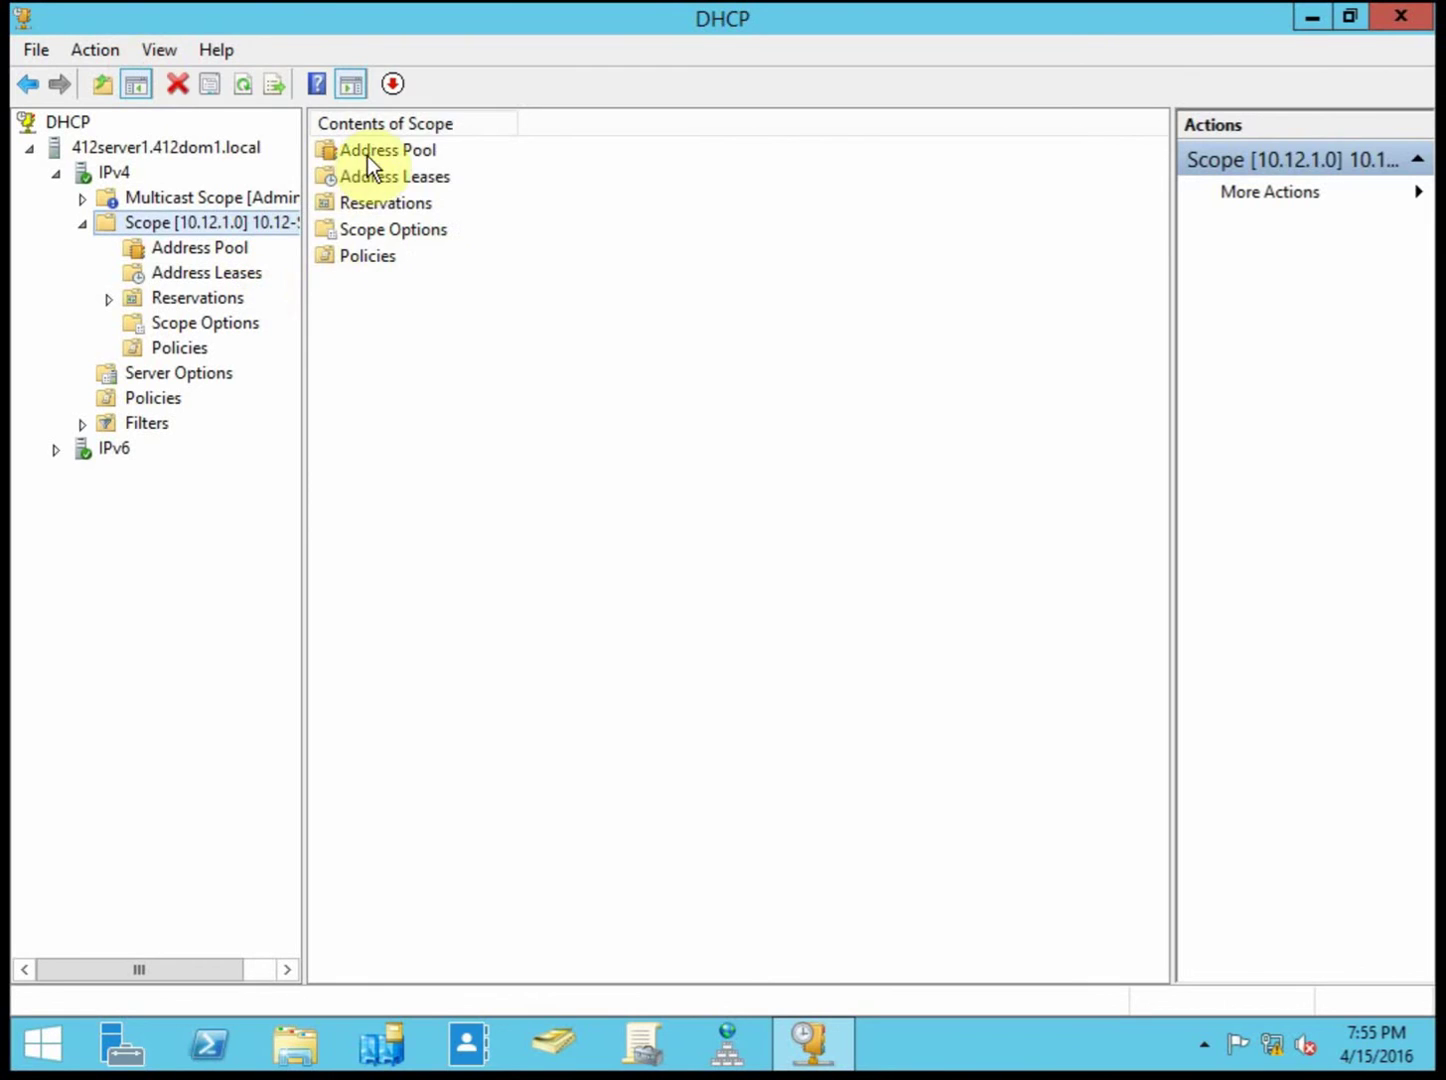
double_click(367, 152)
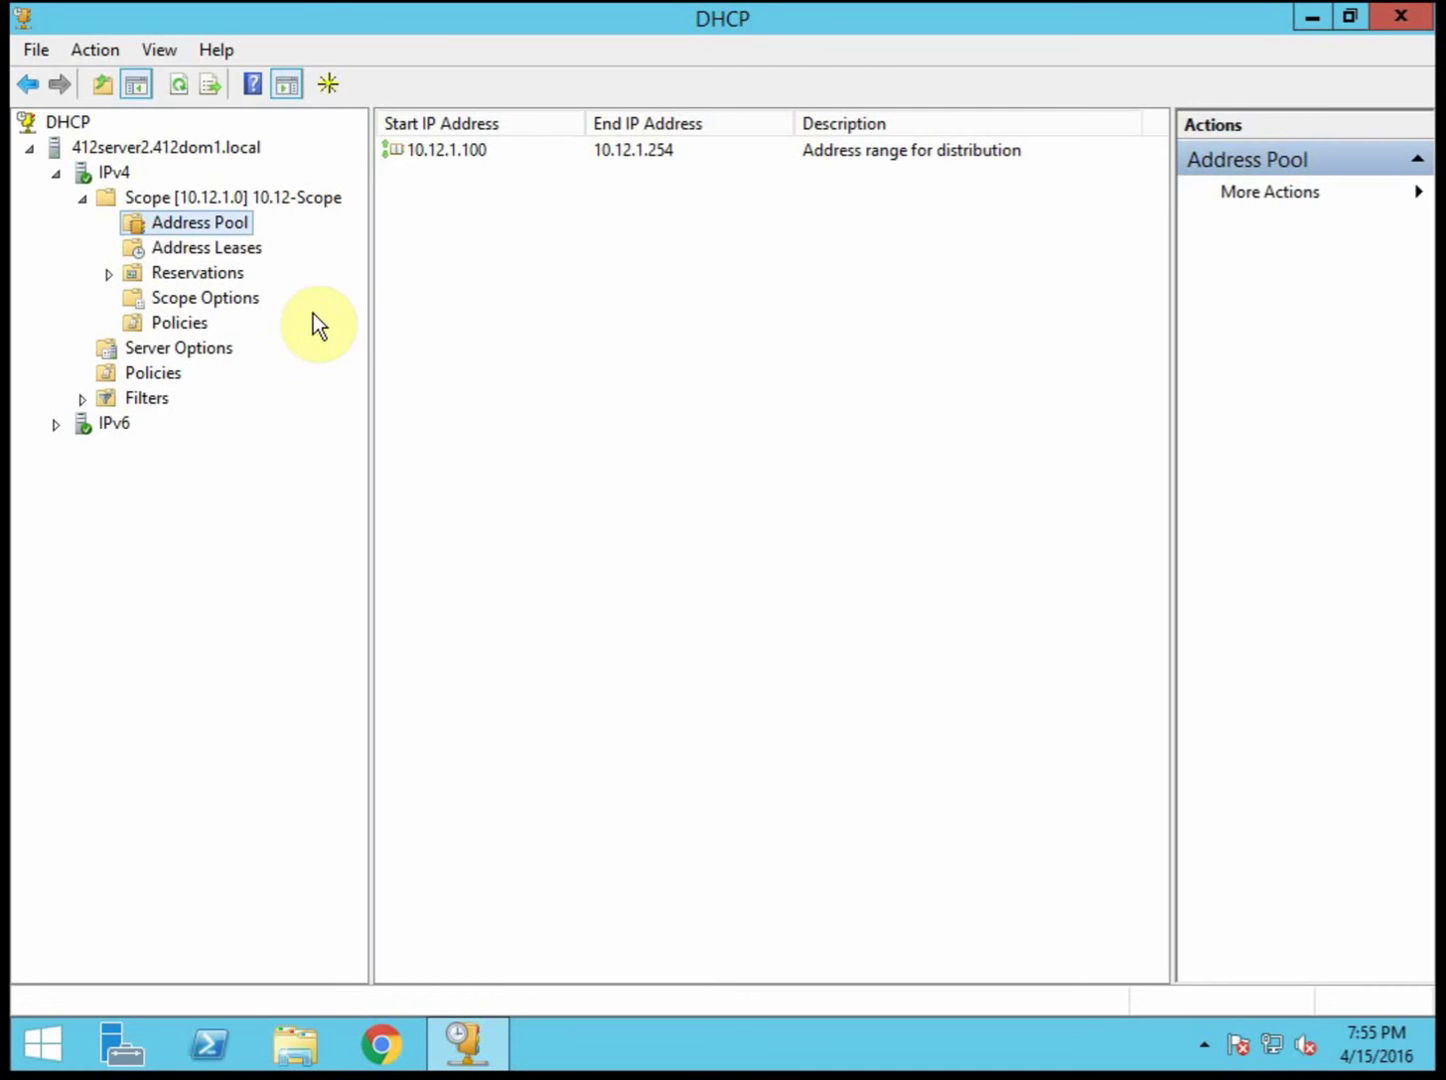
left_click(223, 252)
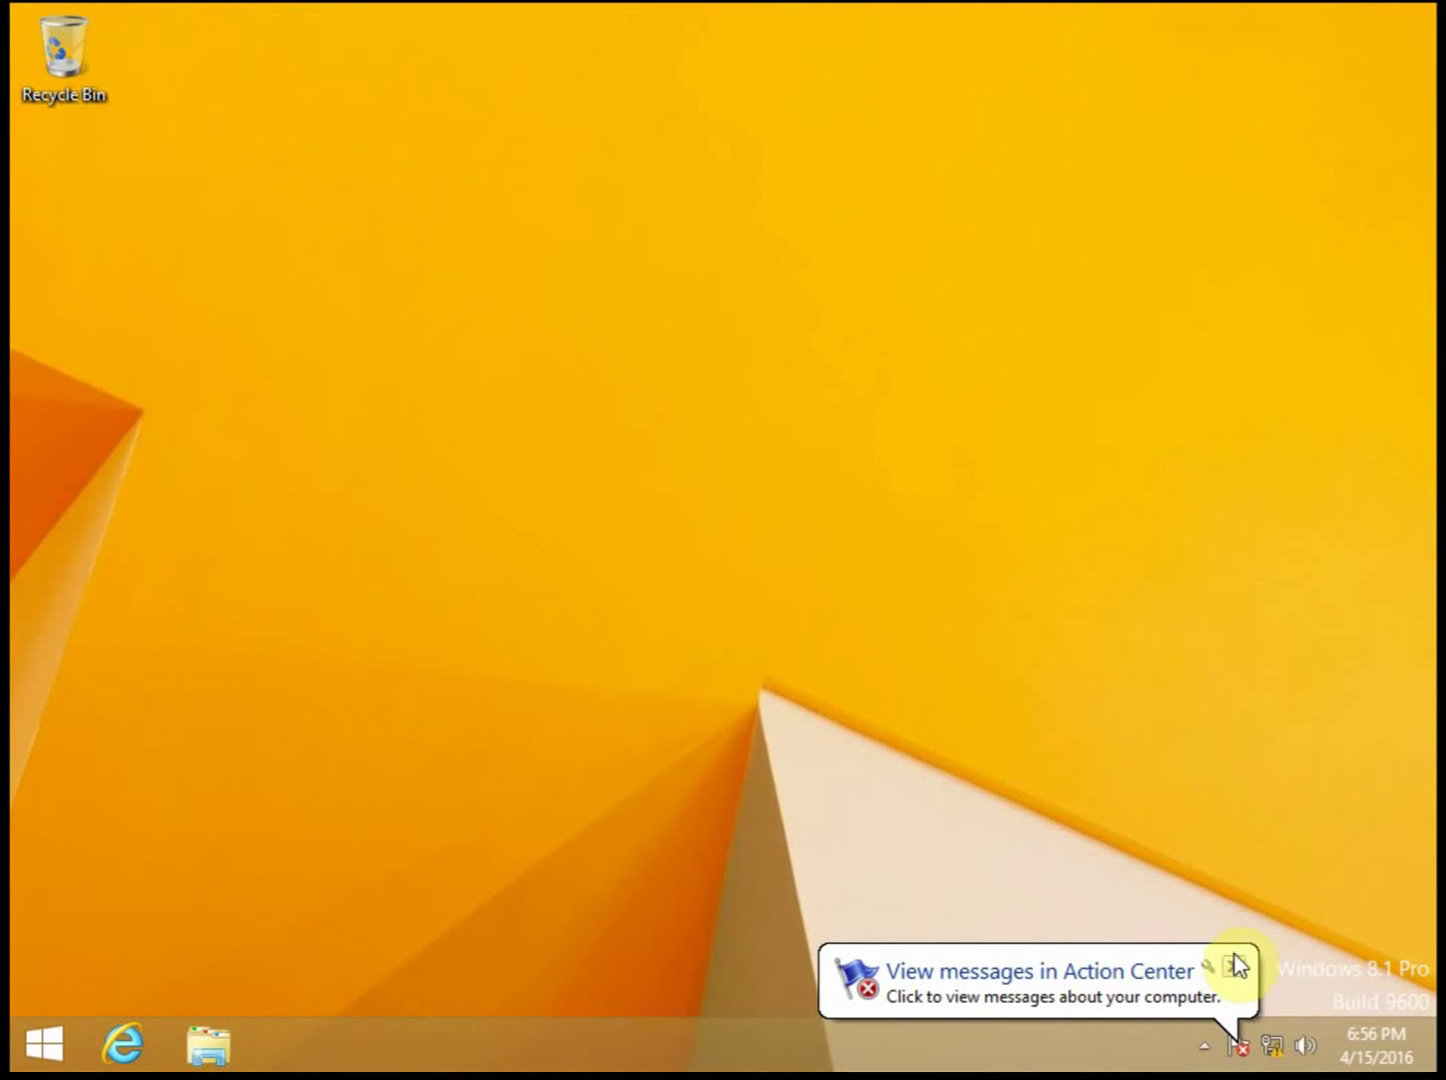
Step: Dismiss the Action Center notification and open Ethernet0's status from the Network and Sharing Center
left_click(1234, 966)
right_click(1271, 1043)
left_click(1261, 1019)
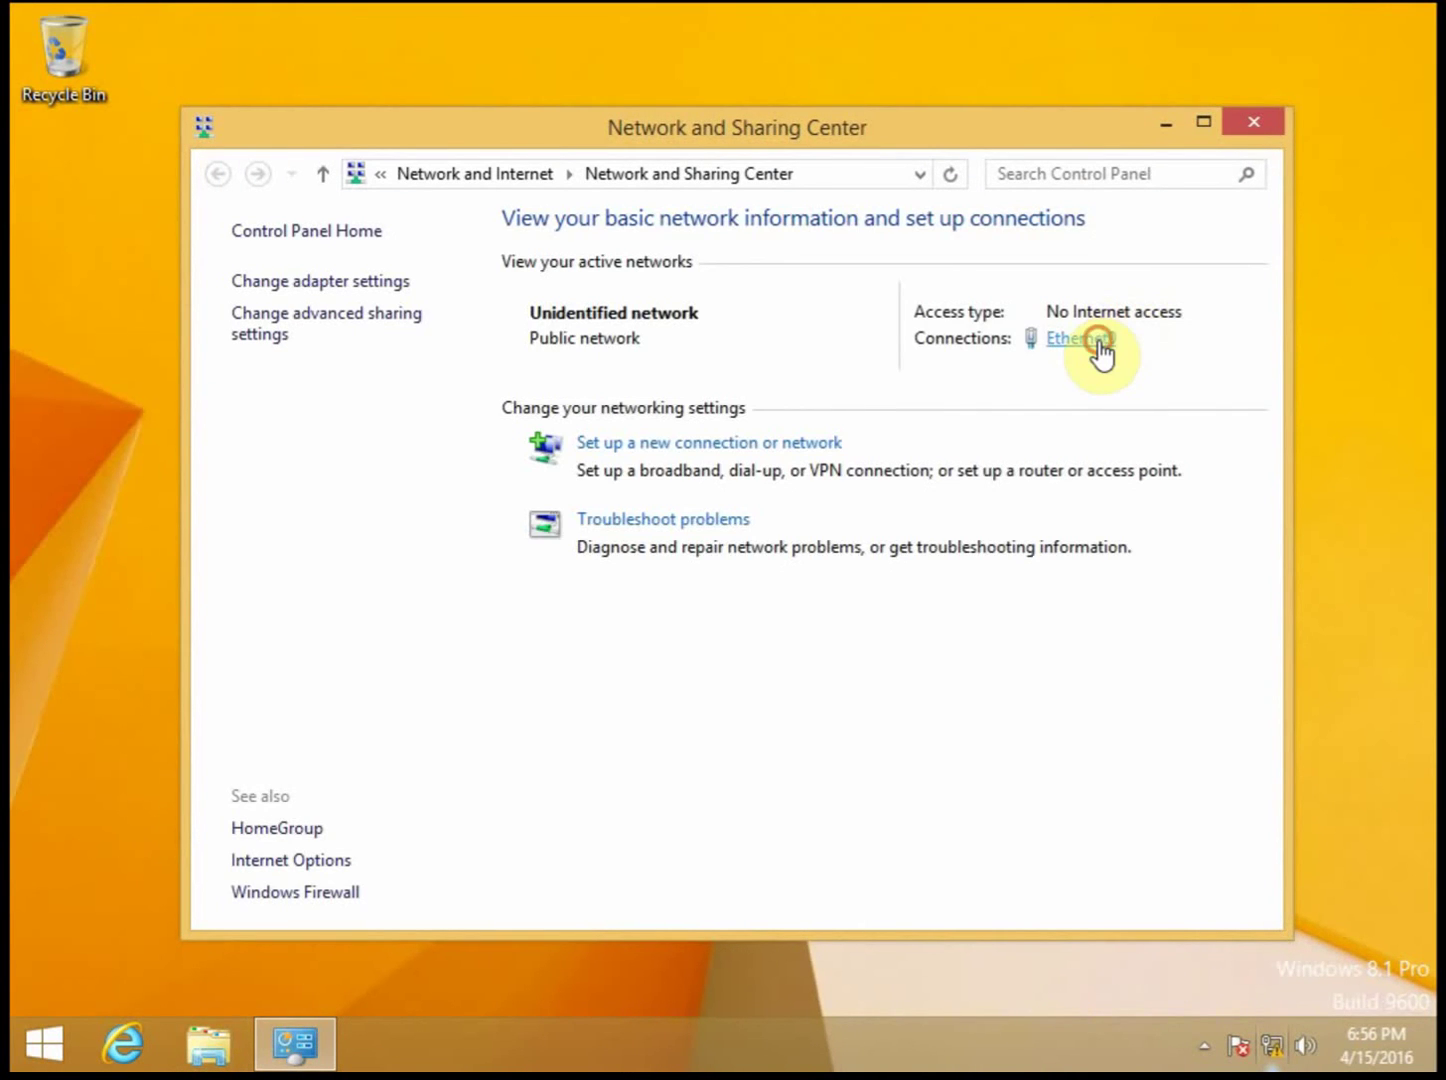
left_click(1099, 348)
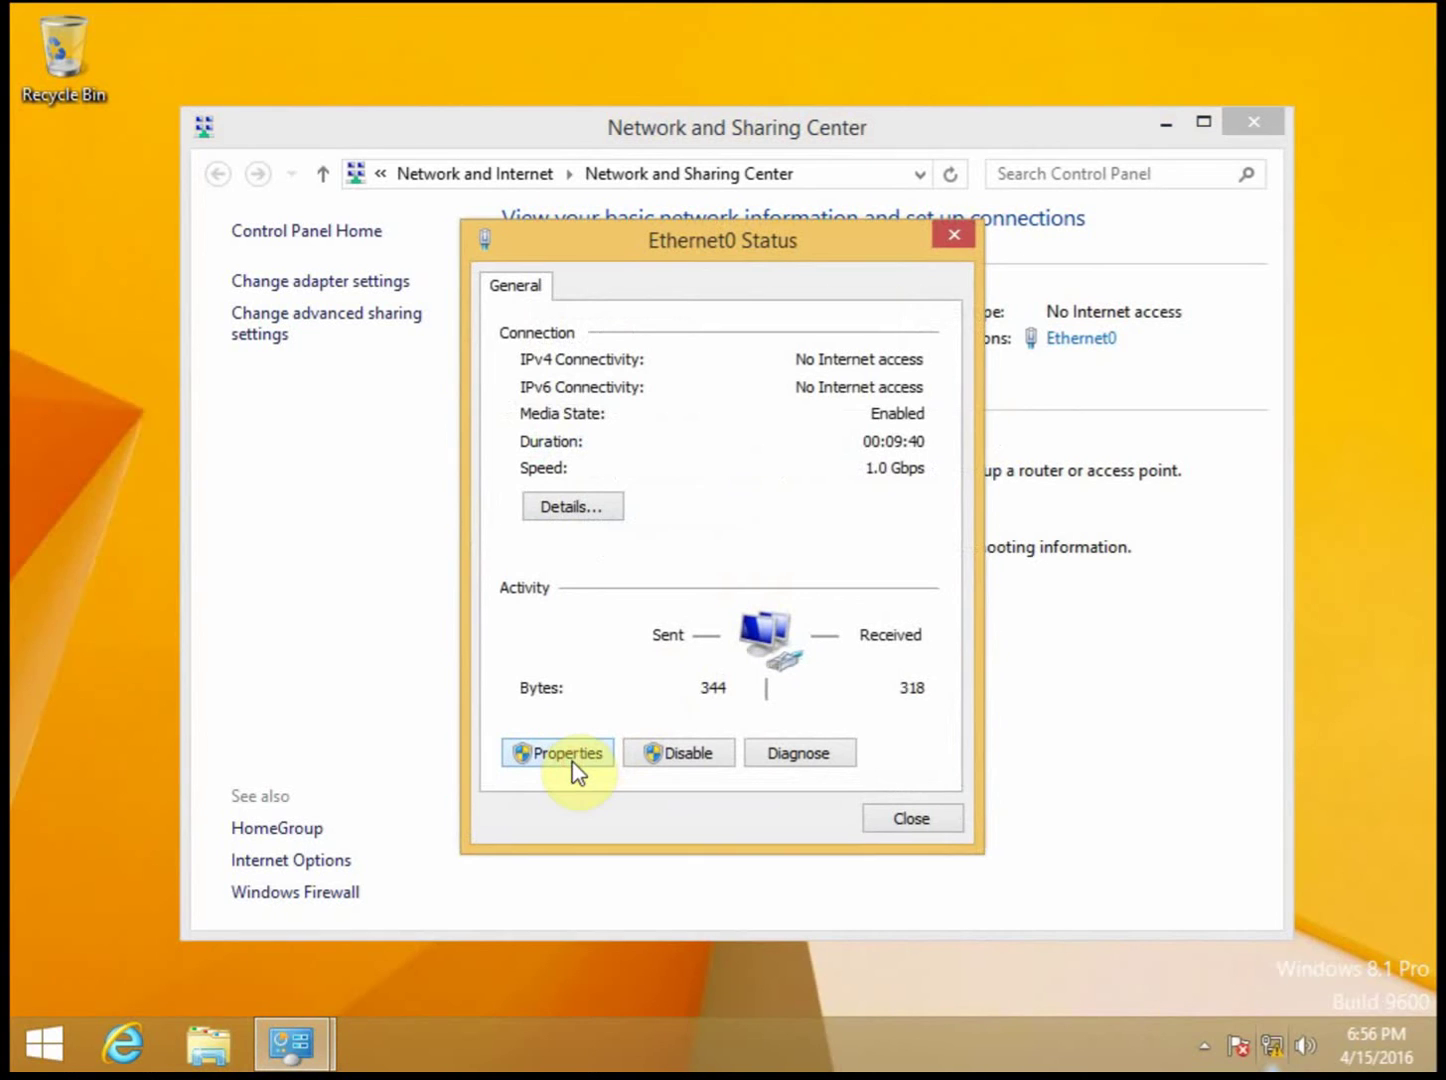
Step: Confirm TCP/IPv4 obtains its IP address and DNS automatically, then close the IPv4, Ethernet0 Properties and Status dialogs
key("Return")
scroll(959, 615, "down", 1)
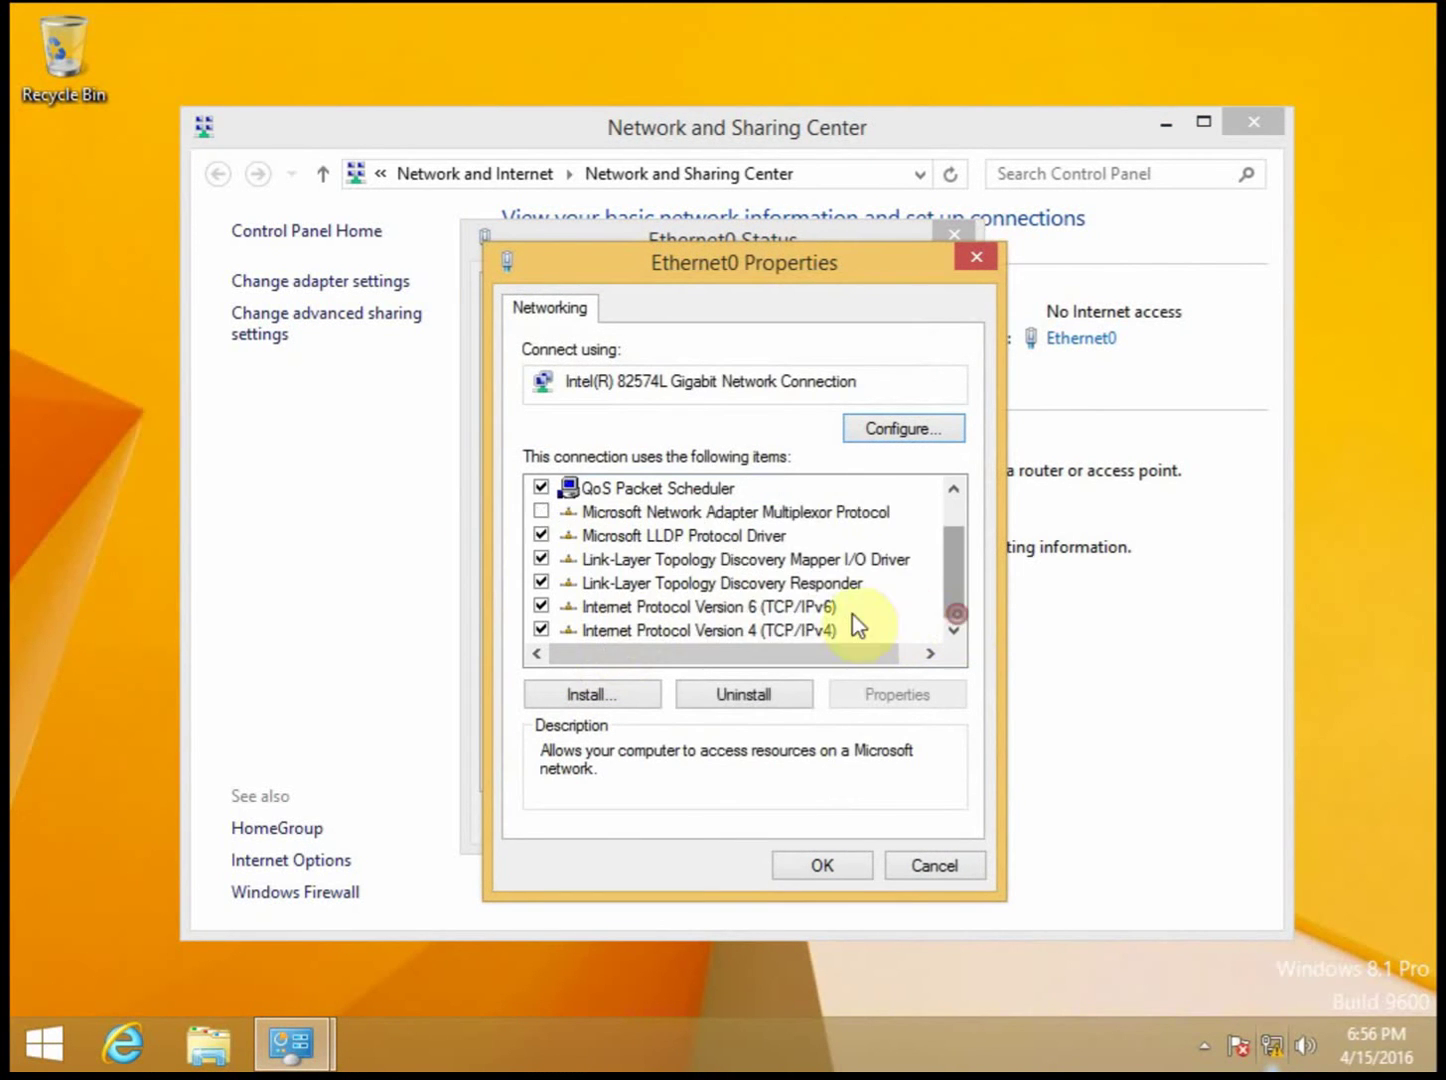
double_click(750, 630)
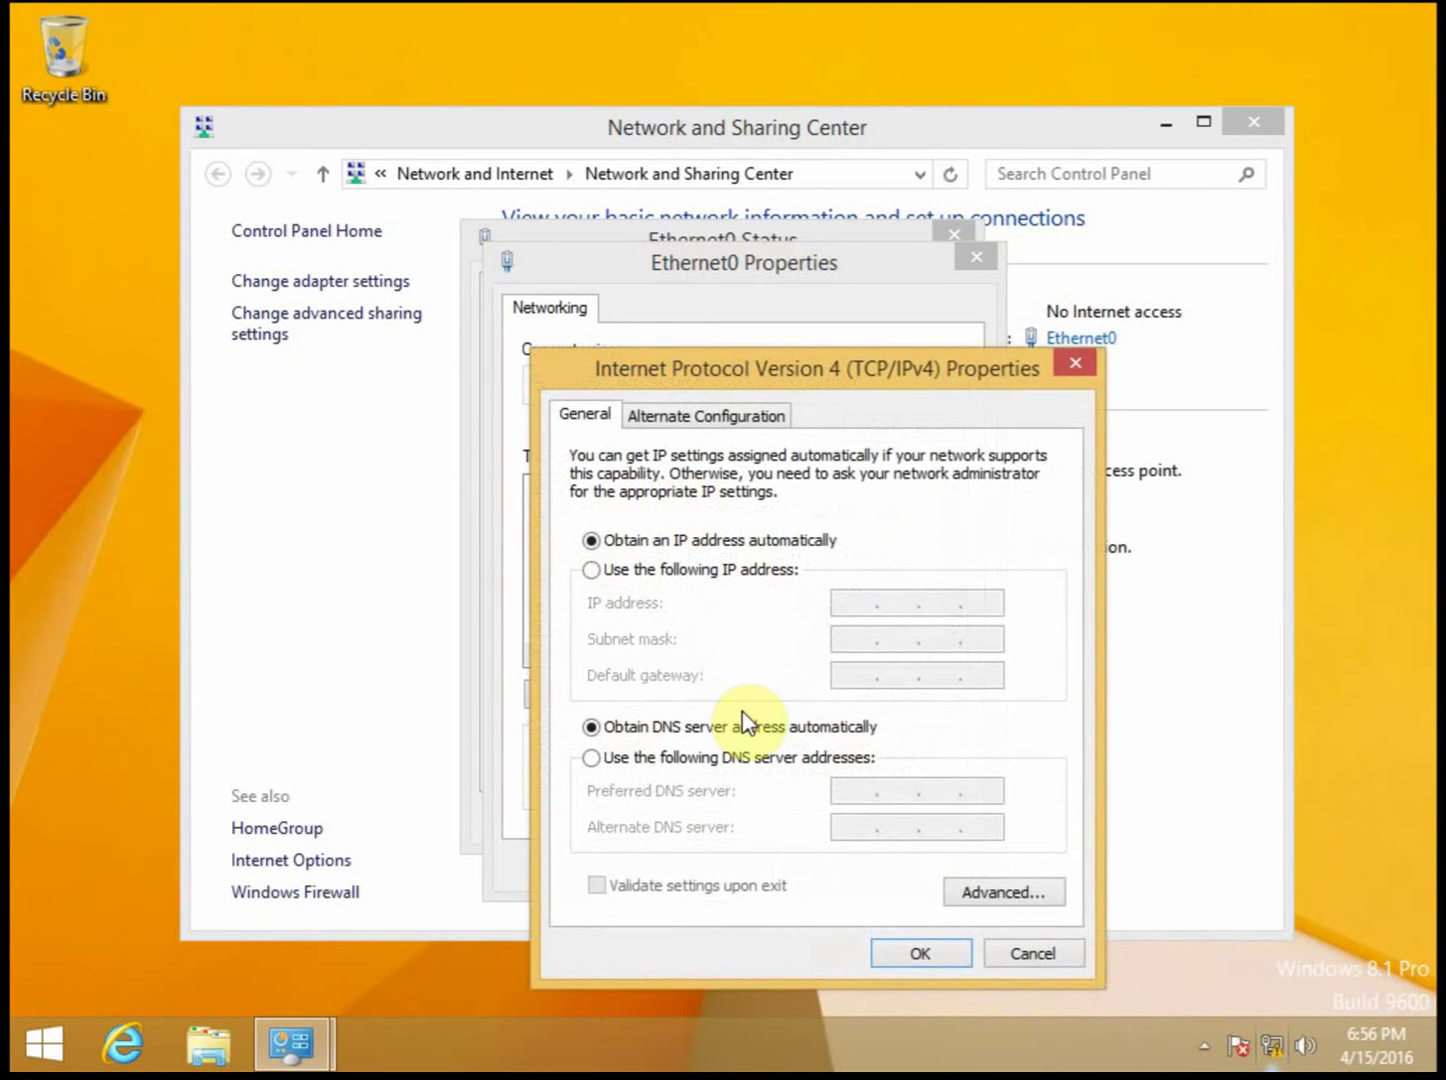
left_click(1077, 365)
left_click(976, 257)
left_click(955, 233)
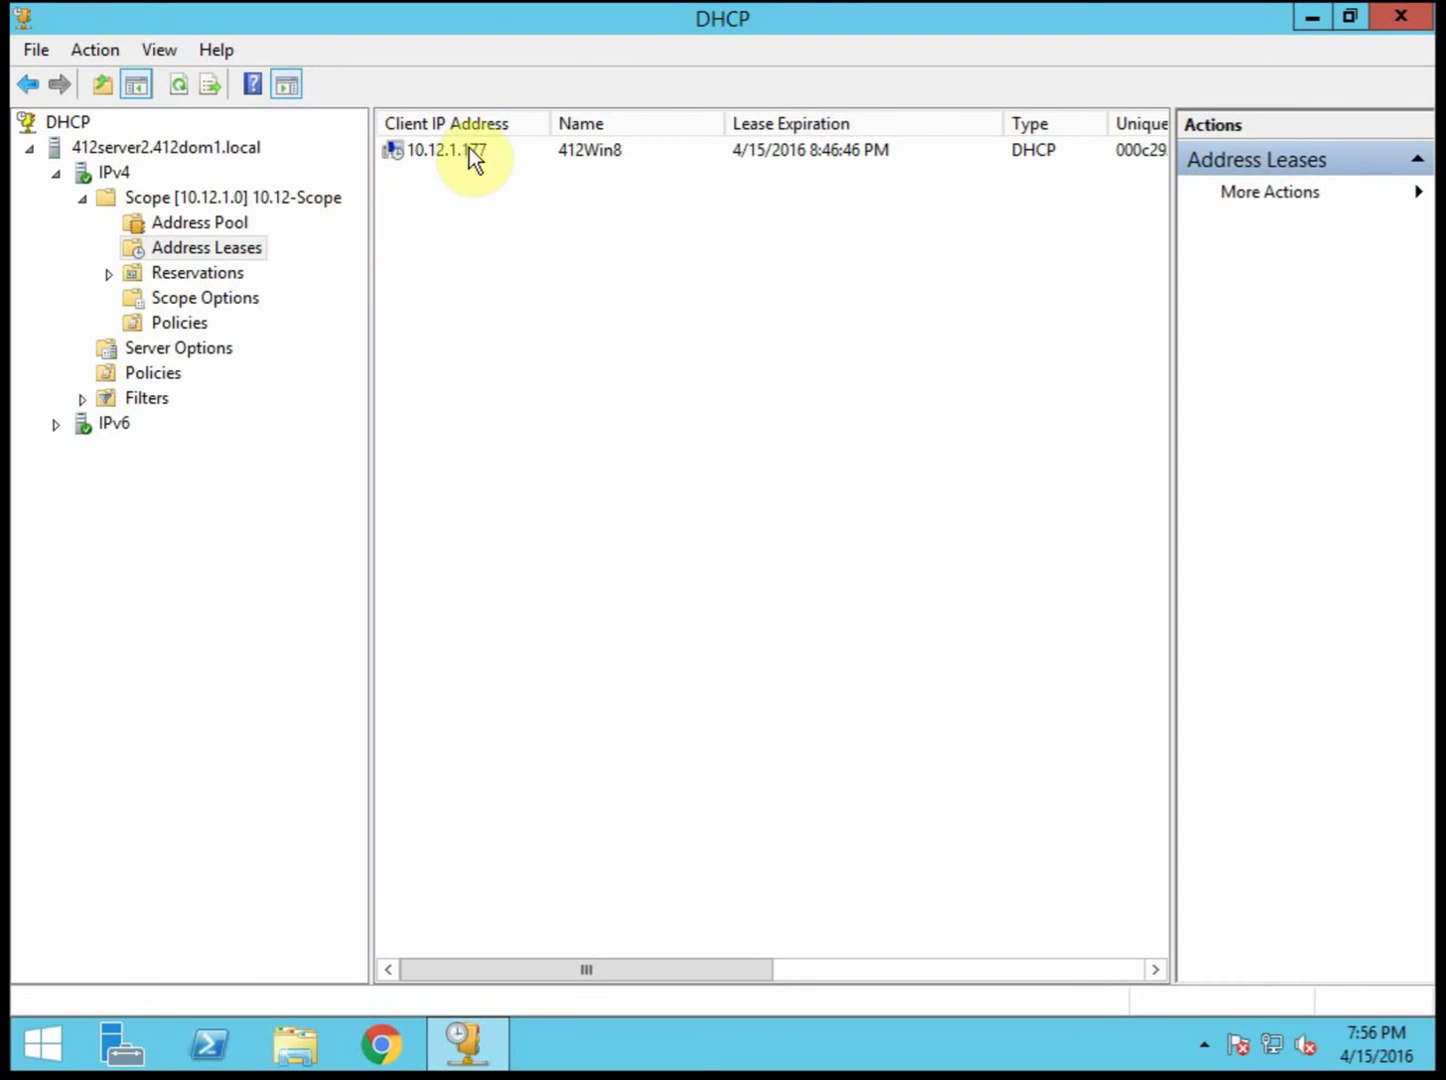
Step: View 412Win8's 10.12.1.177 lease on 412server2 and 412server1, then close Network and Sharing Center
left_click(469, 148)
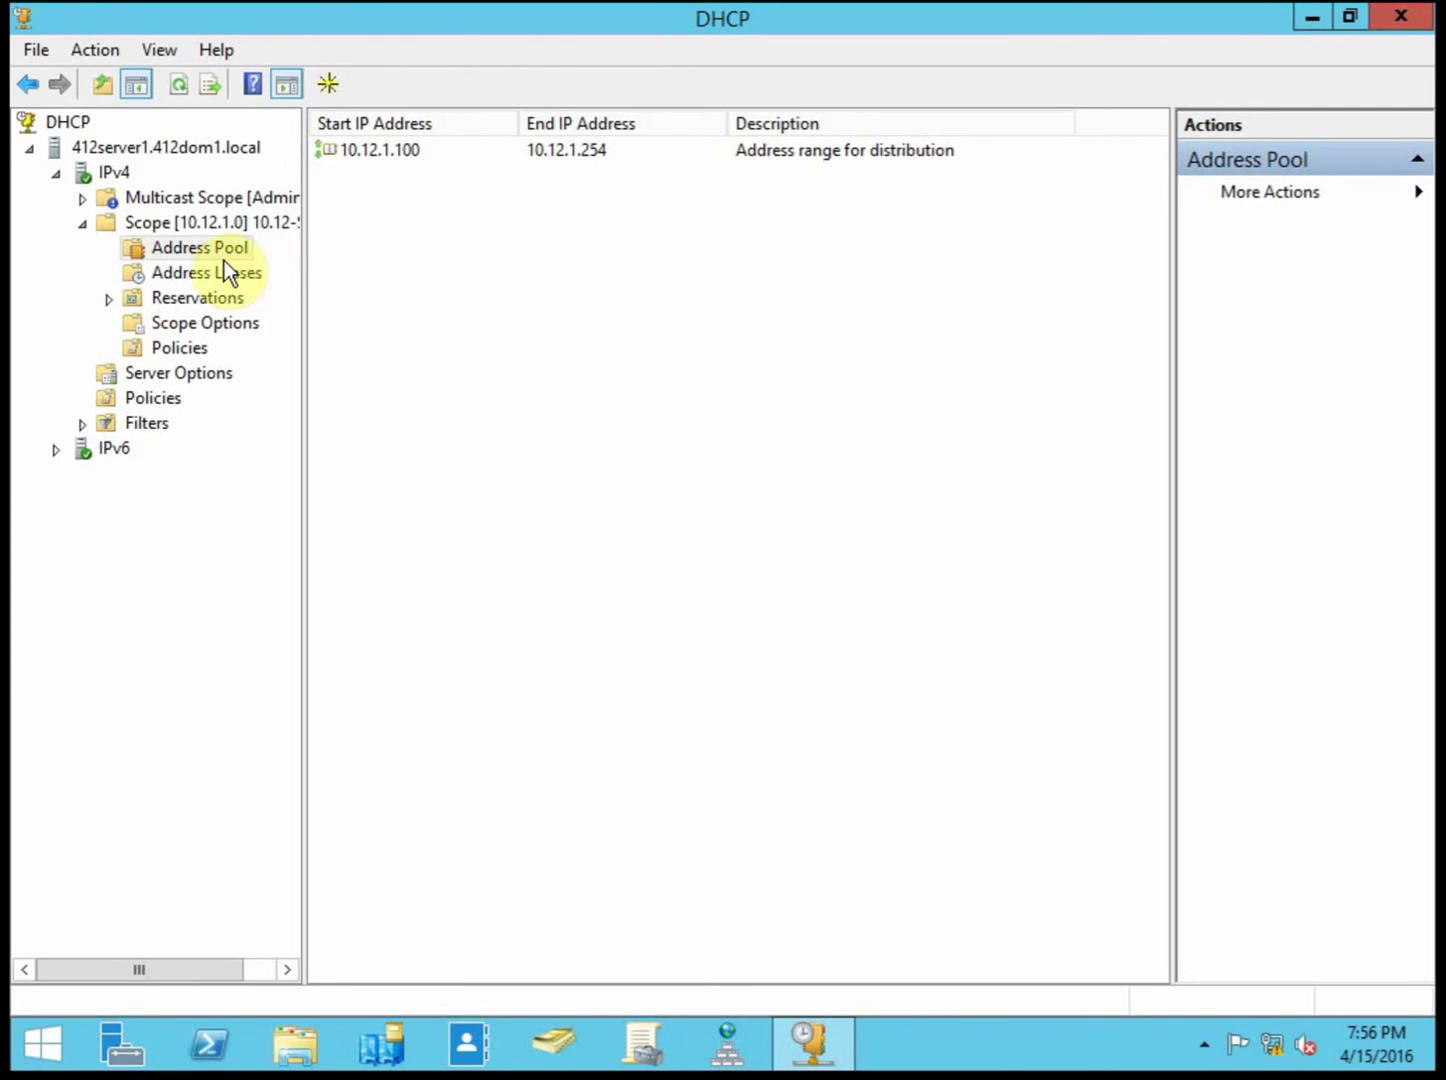
left_click(211, 277)
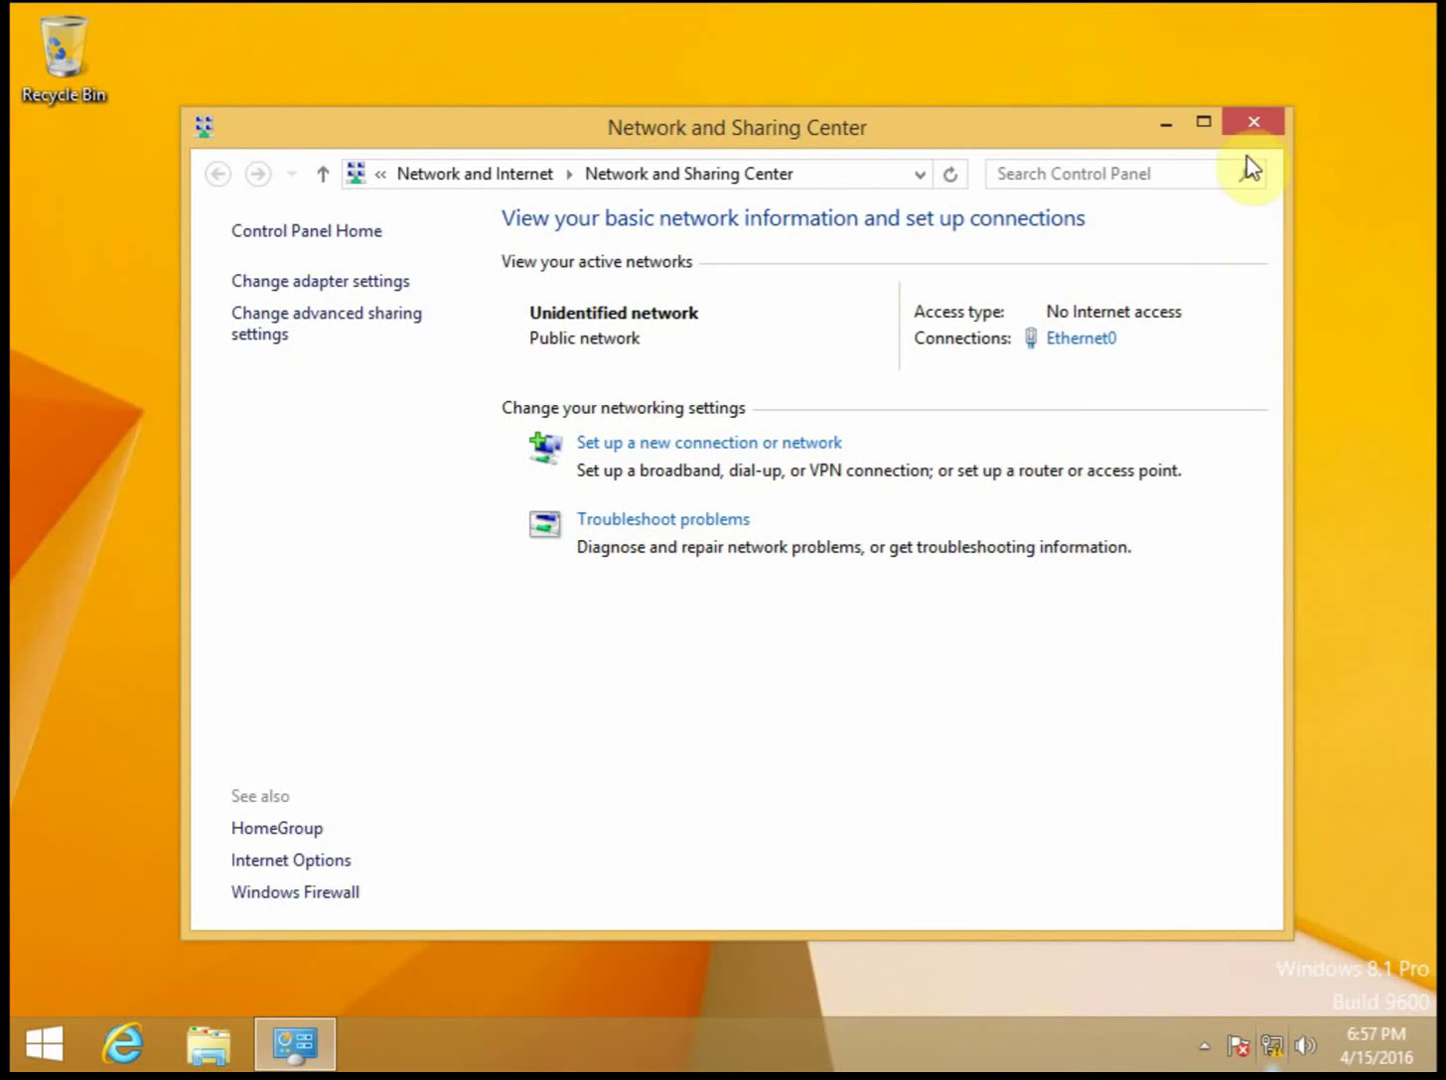
left_click(1257, 123)
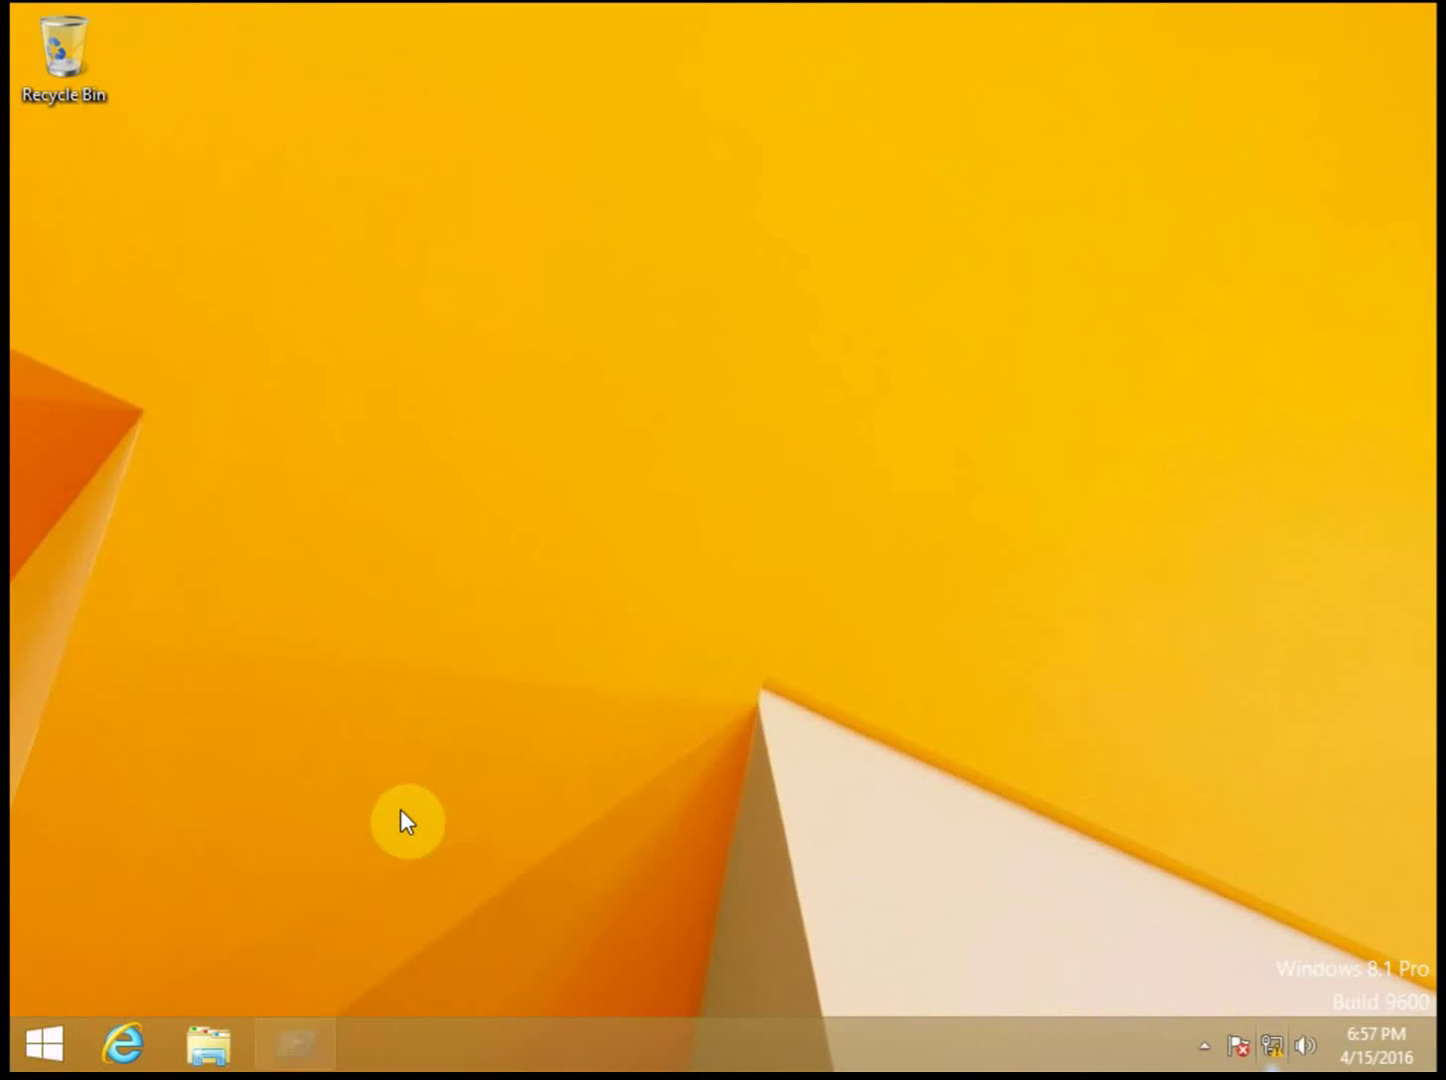
Step: Open cmd on the client and run ipconfig /release to drop its IPv4 address
key("Return")
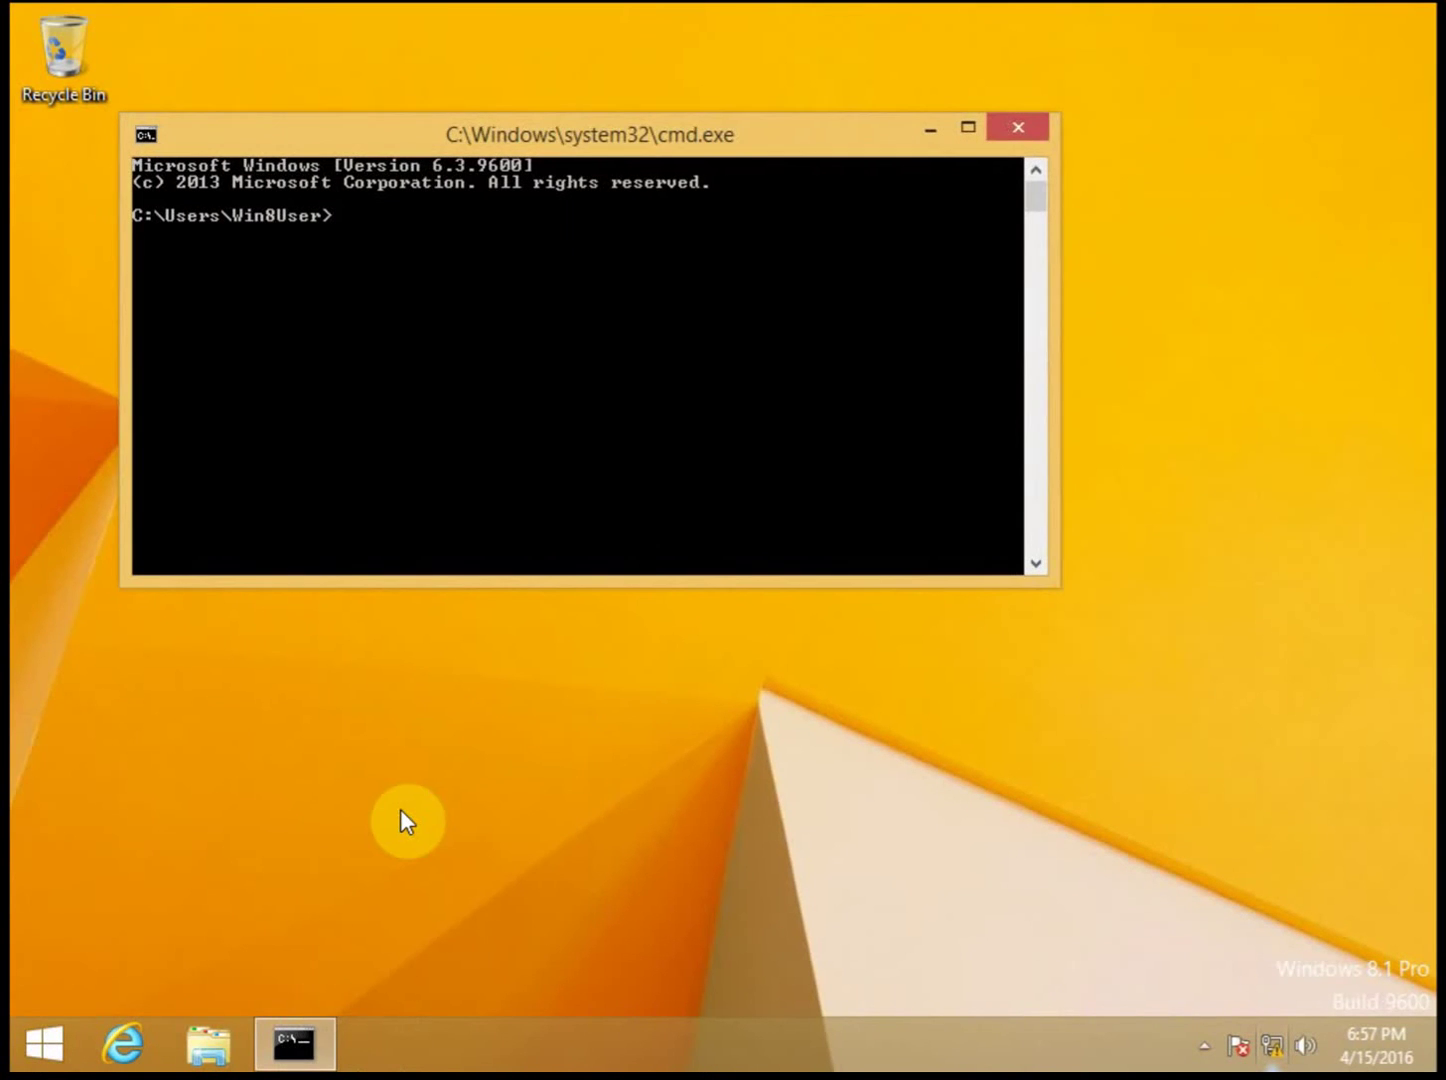
type("ipconfig /release")
key("Return")
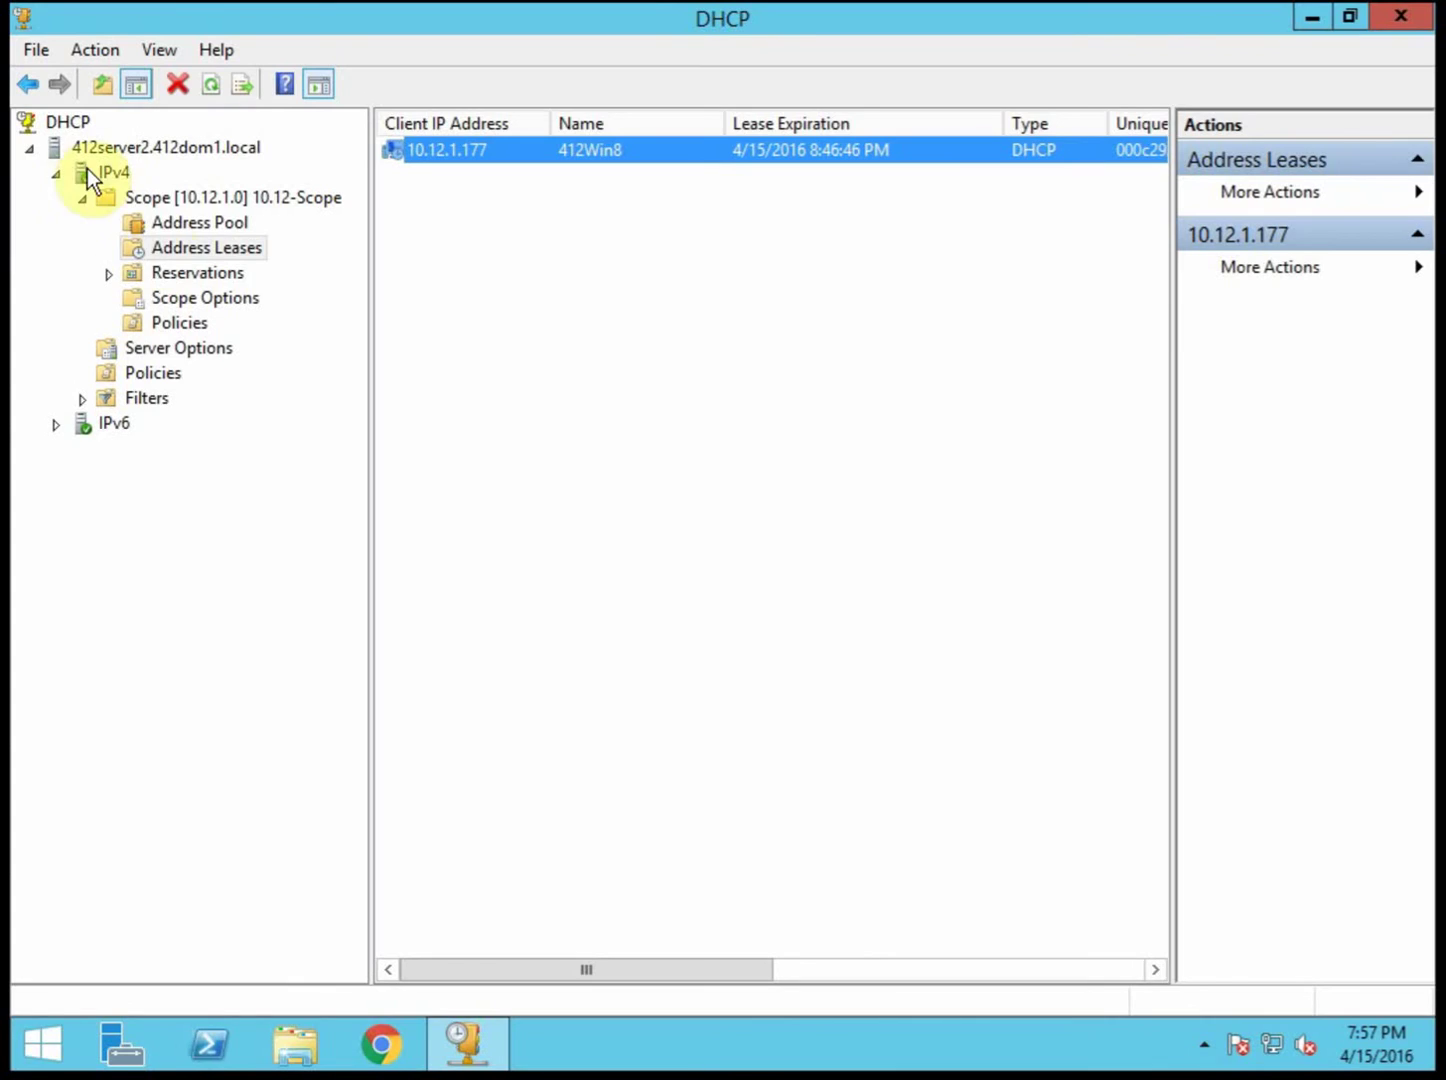
Step: Refresh 412server2's Scope [10.12.1.0] and view its Address Leases
right_click(219, 196)
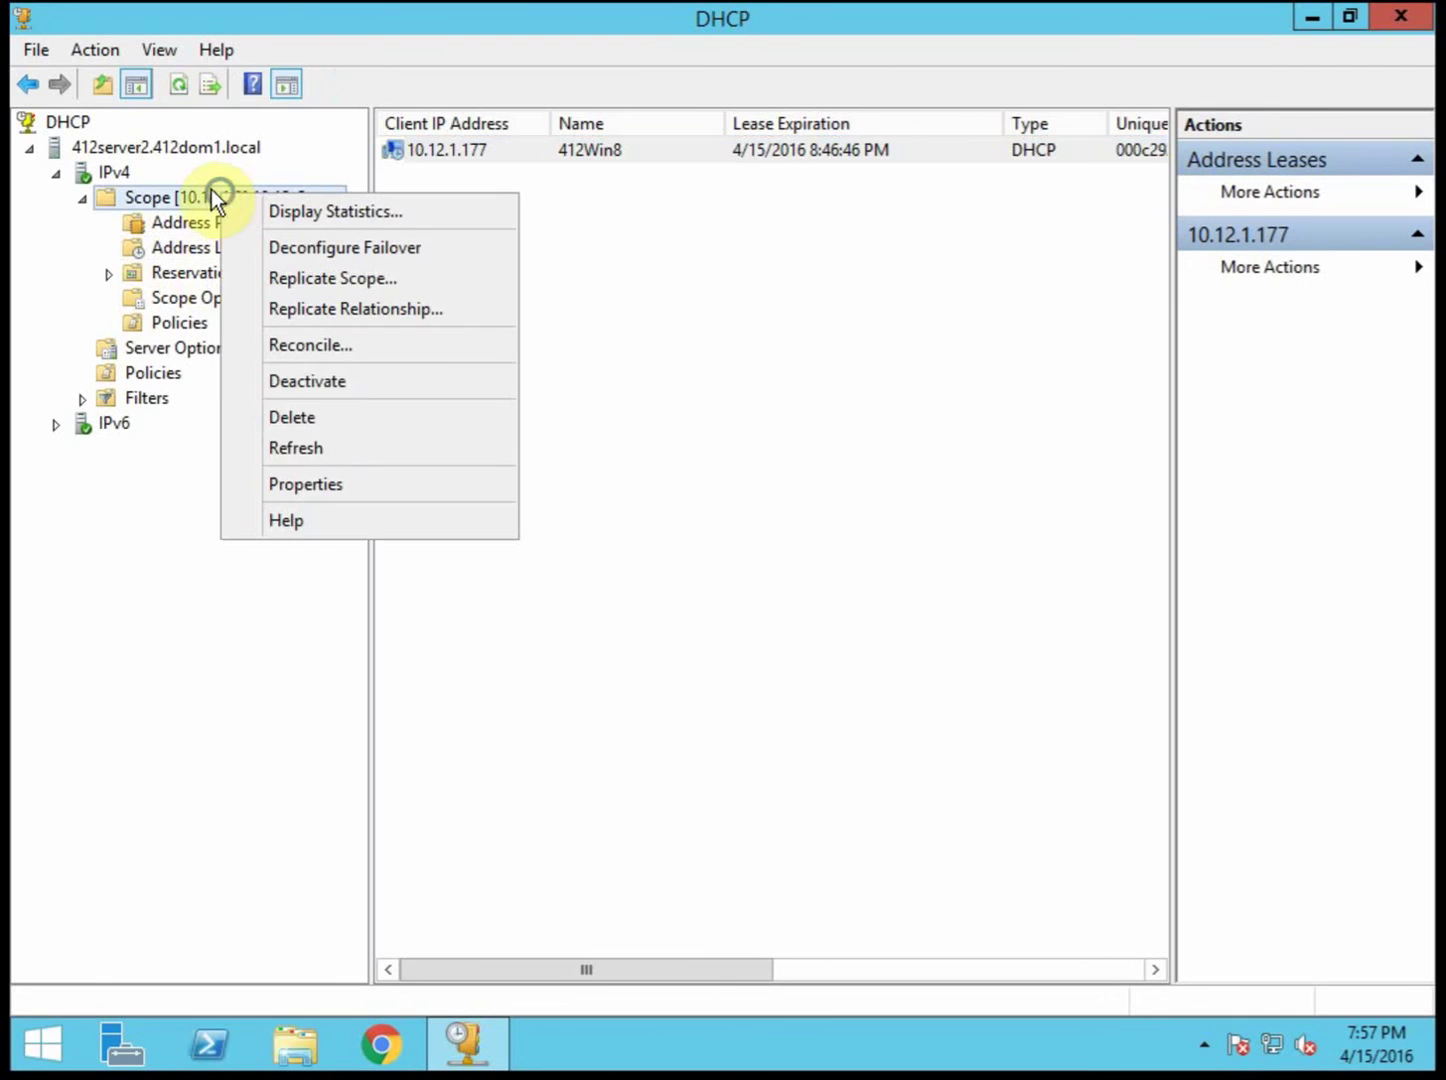
left_click(310, 458)
left_click(185, 250)
left_click(693, 250)
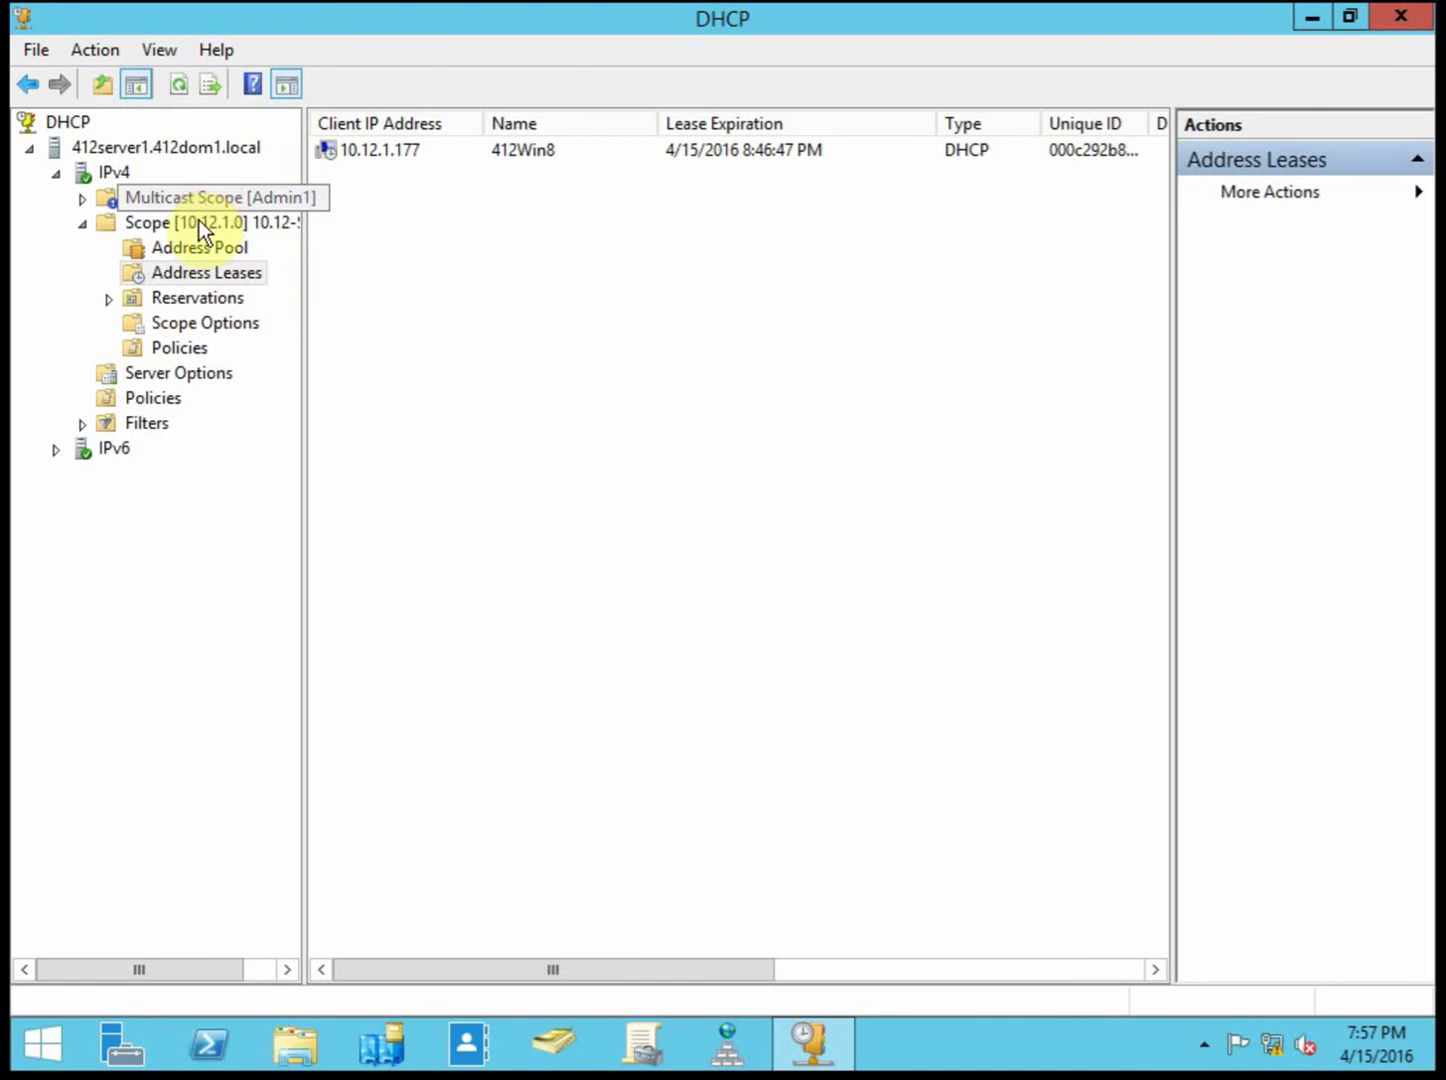
Step: Refresh 412server1's Scope [10.12.1.0] and view its now-empty Address Leases
right_click(199, 220)
left_click(334, 472)
left_click(221, 273)
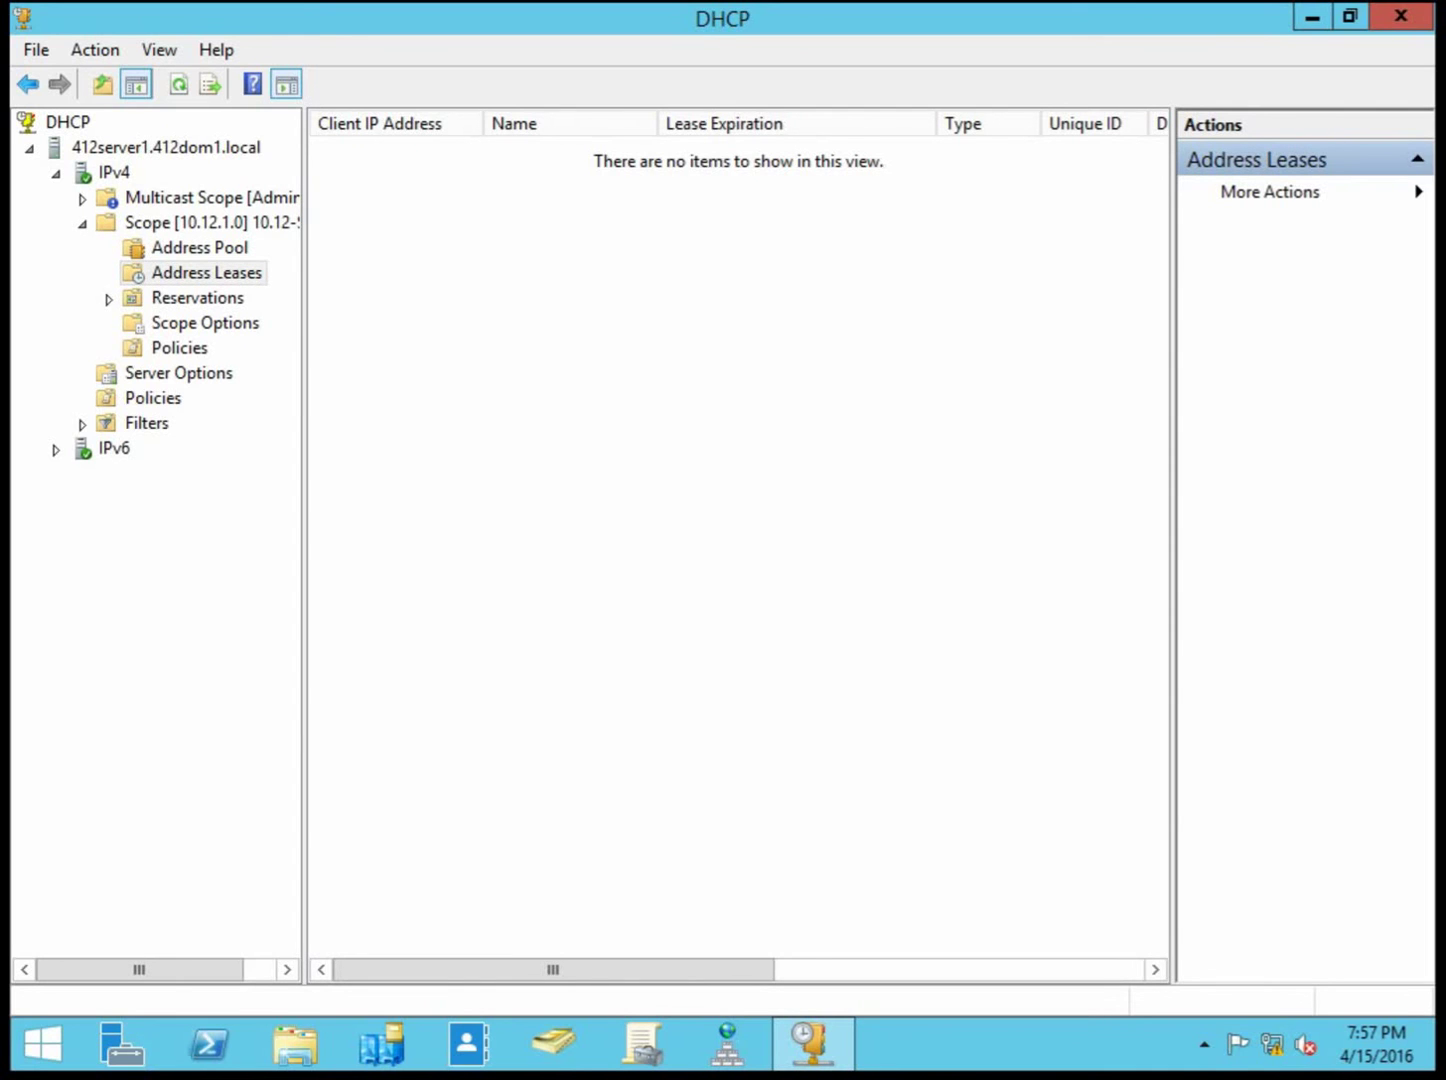
left_click(645, 722)
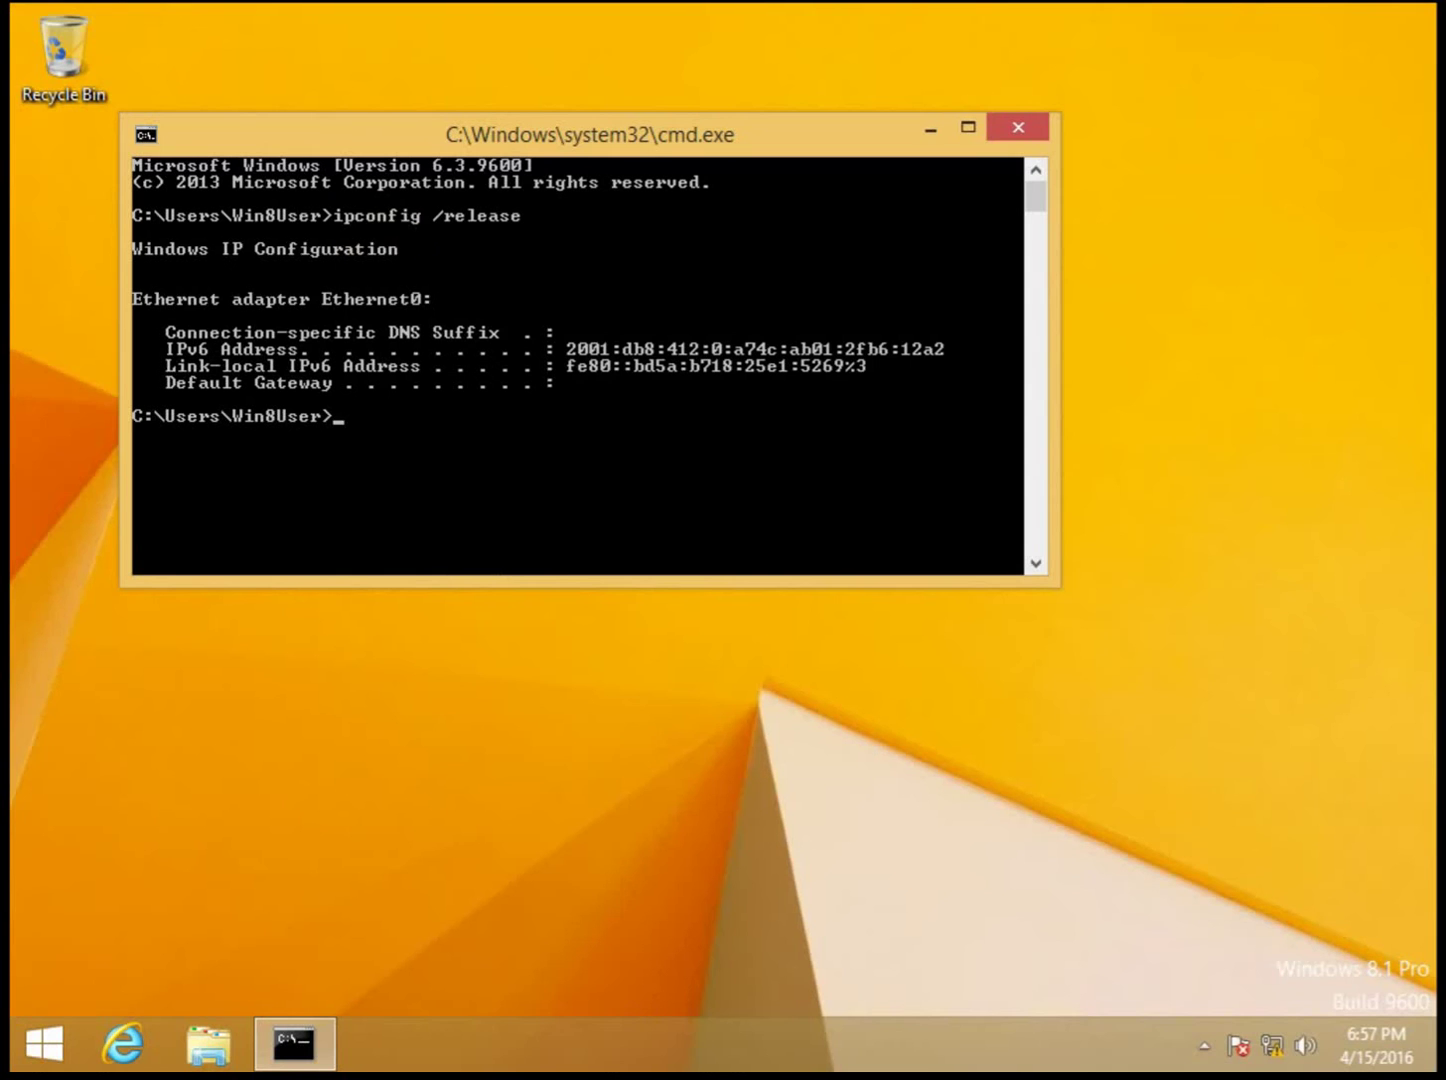
Step: Run ipconfig /renew to regain 10.12.1.177 and refresh 412server1's lease list to confirm it
type("ipconfig /relea")
type("new")
key("Return")
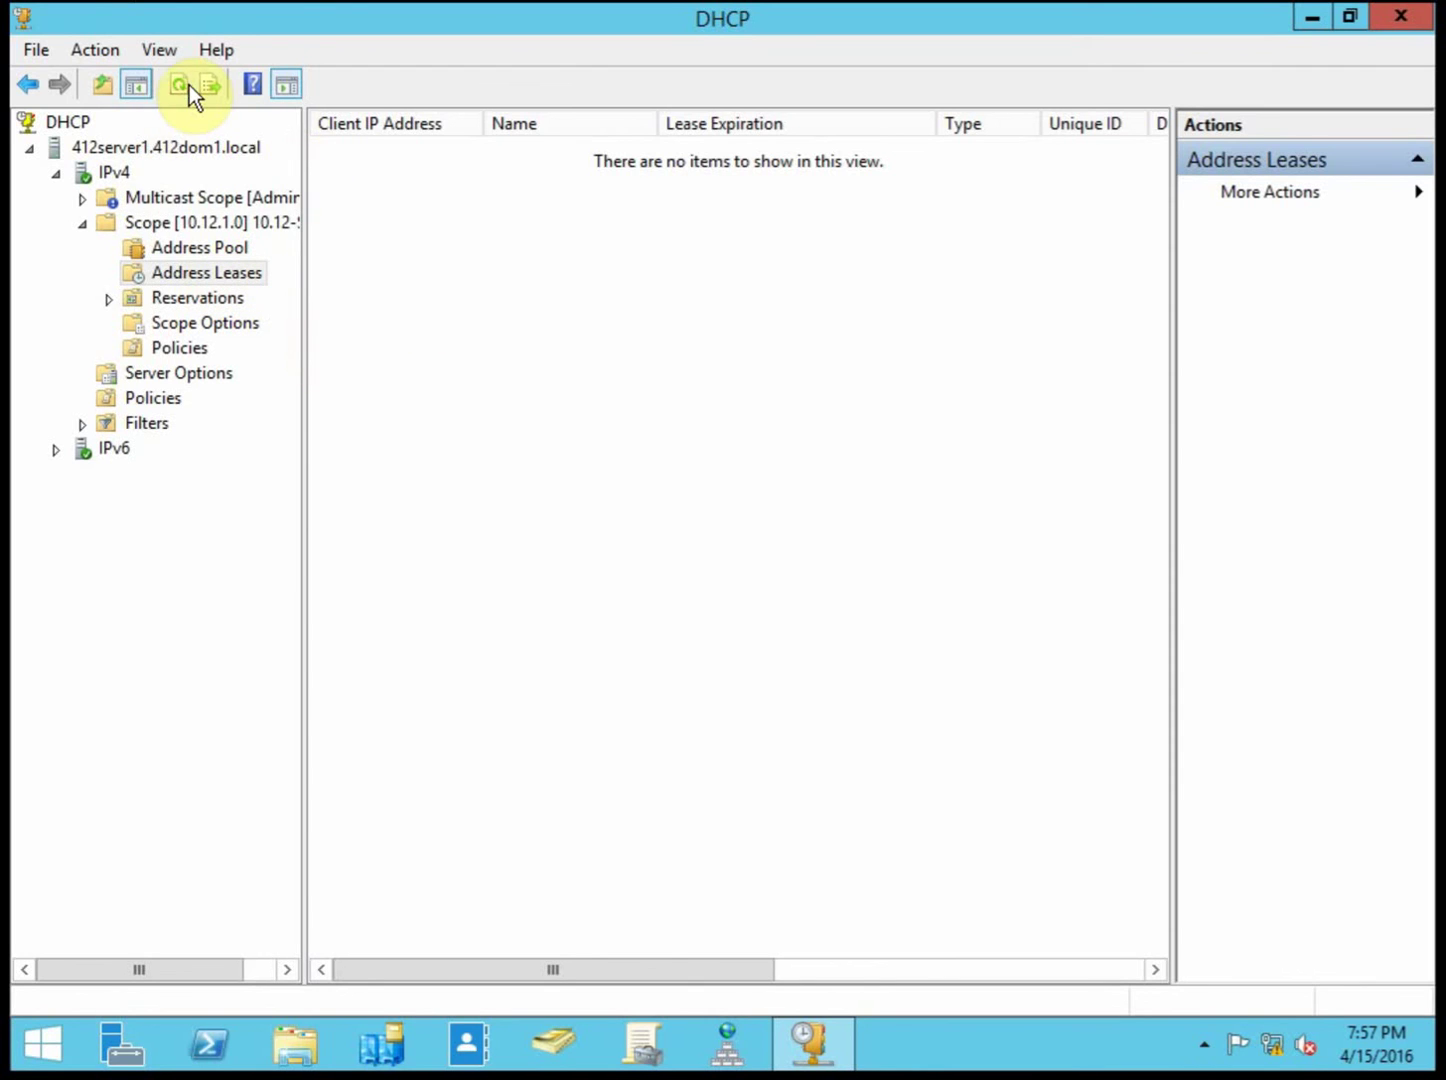
left_click(185, 86)
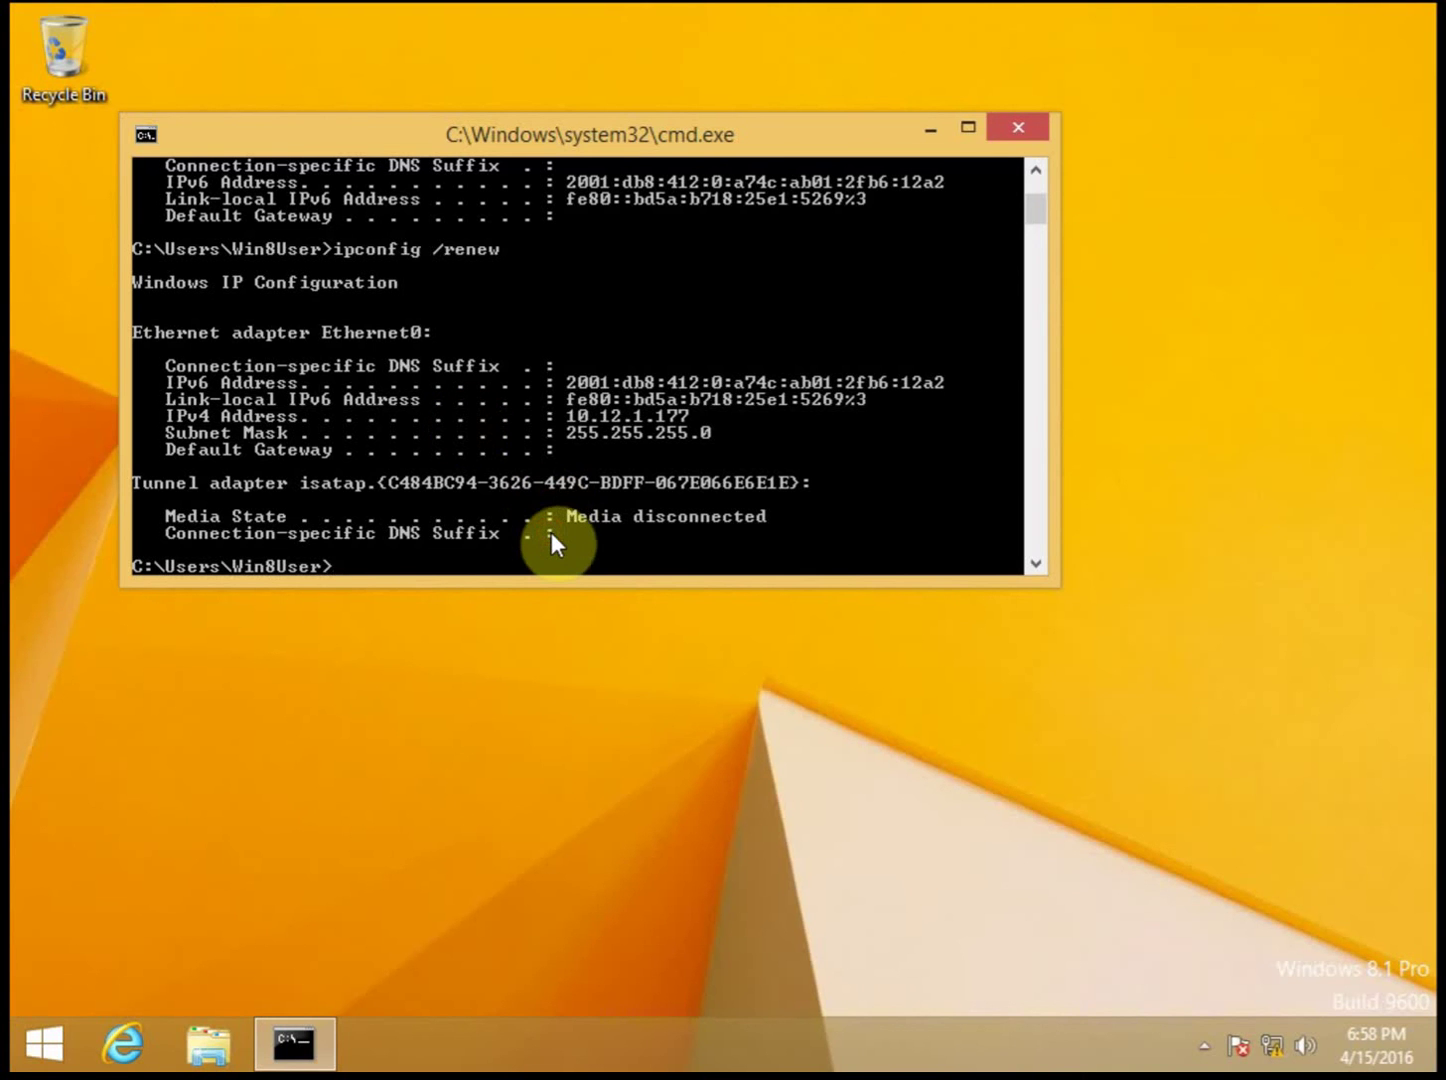
Step: Edit the recalled command into ipconfig /release and run it to release the address again
key("Up")
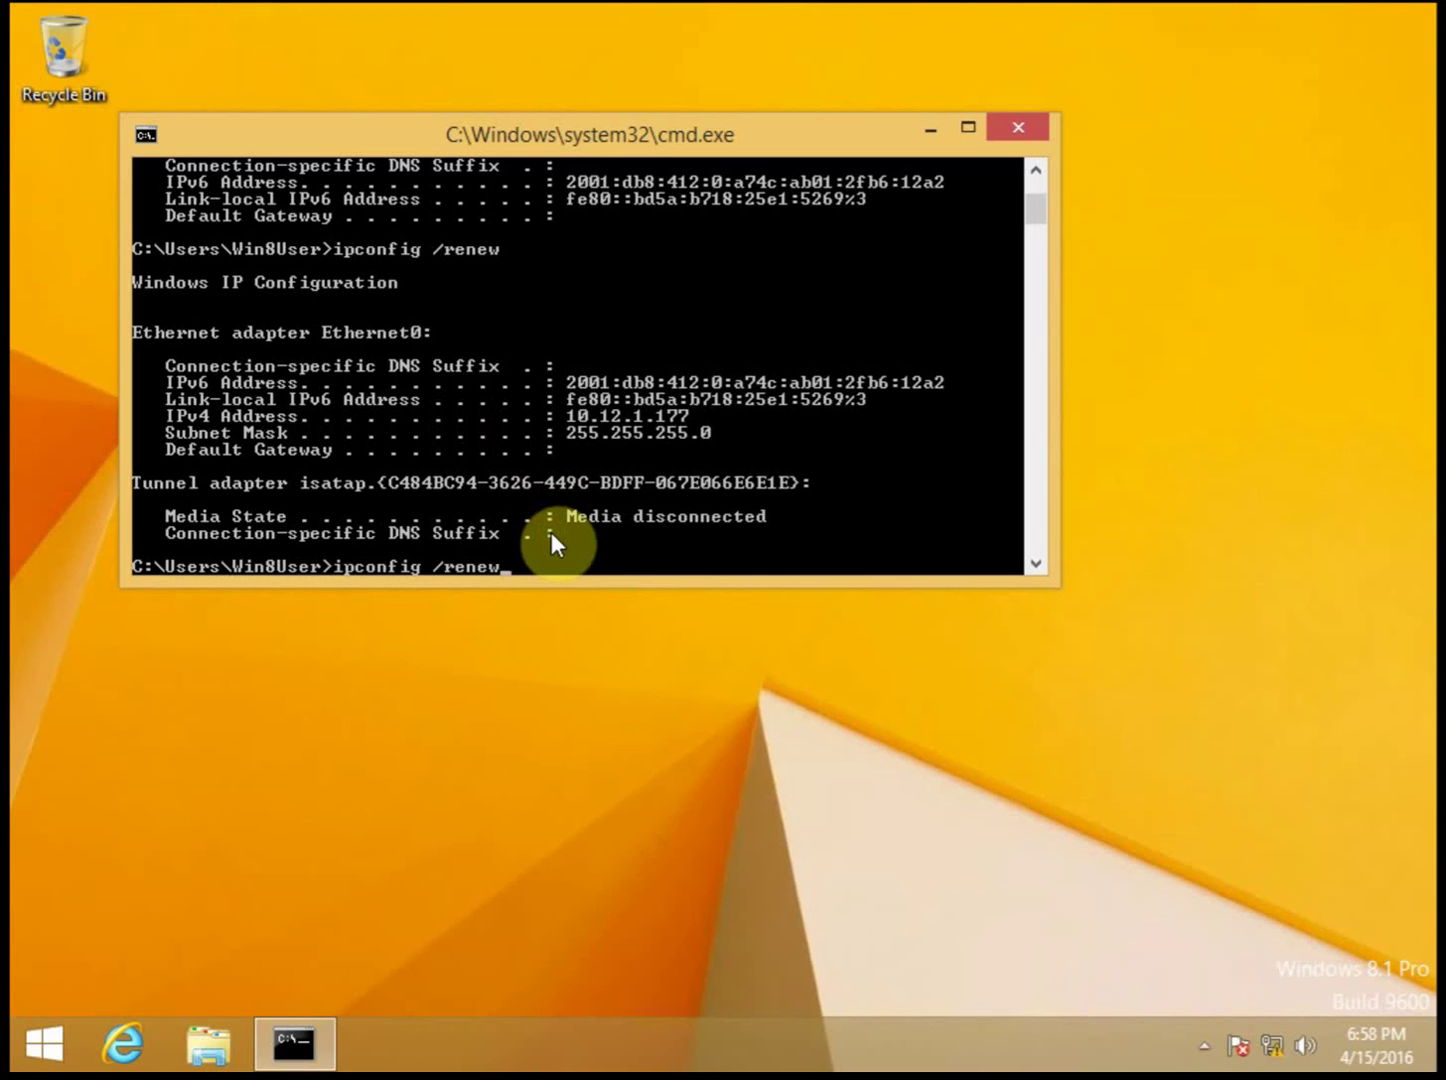
key("BackSpace")
key("BackSpace")
key("BackSpace")
type("lease")
key("Return")
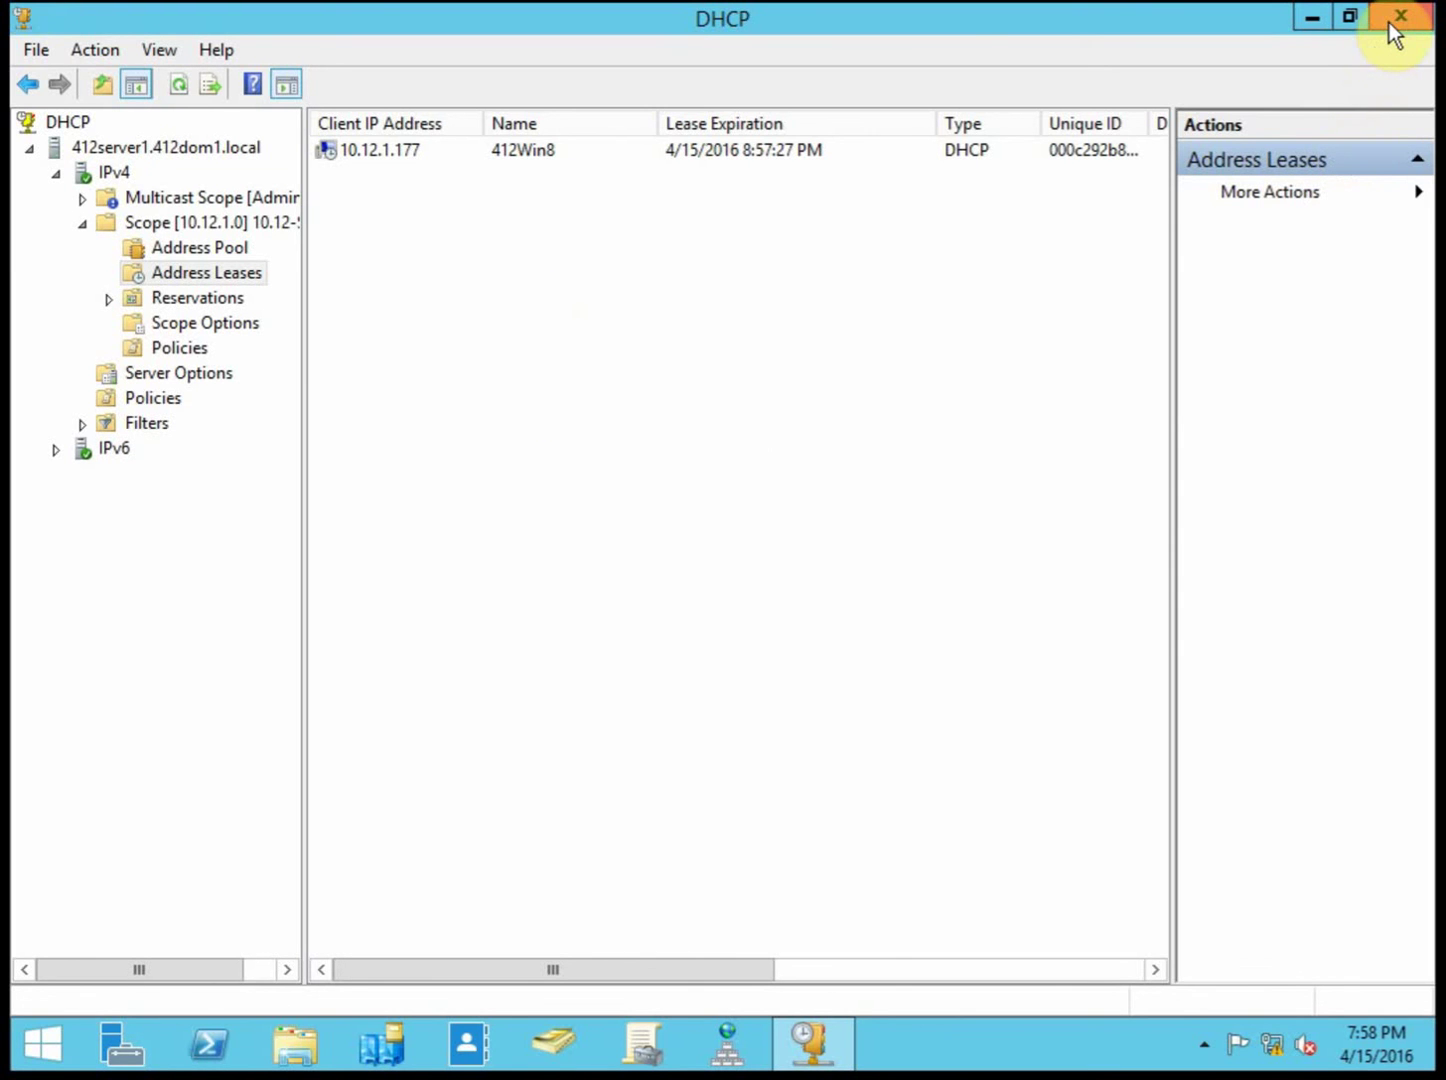
Step: Close the DHCP console on 412server1
left_click(1399, 26)
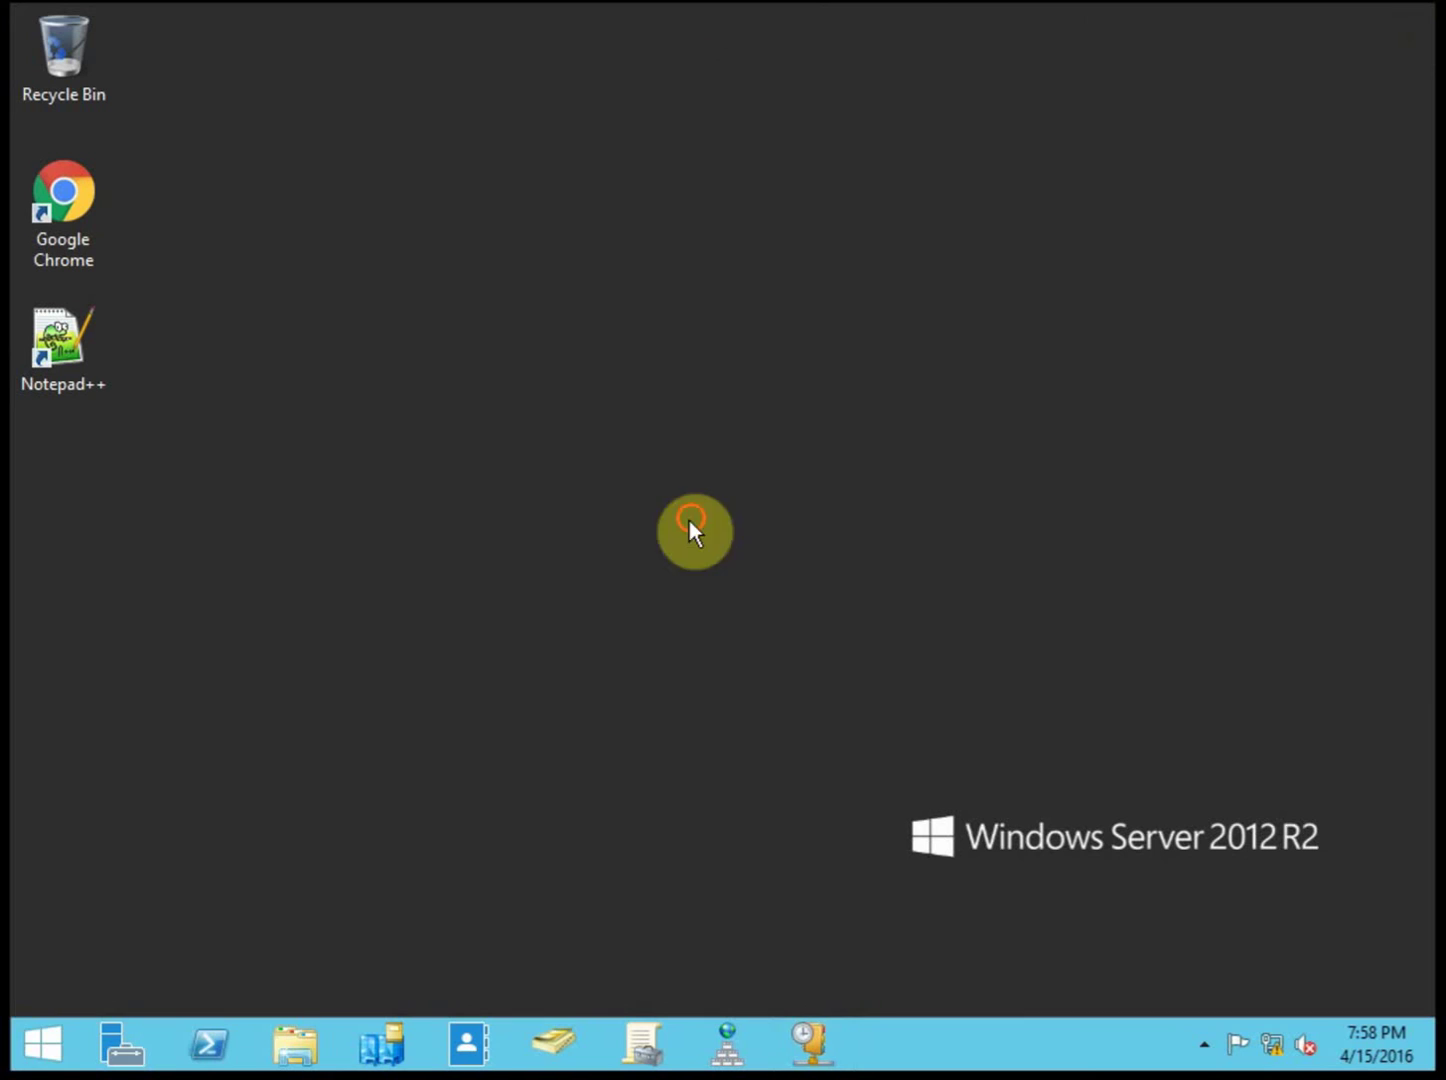
left_click(50, 1048)
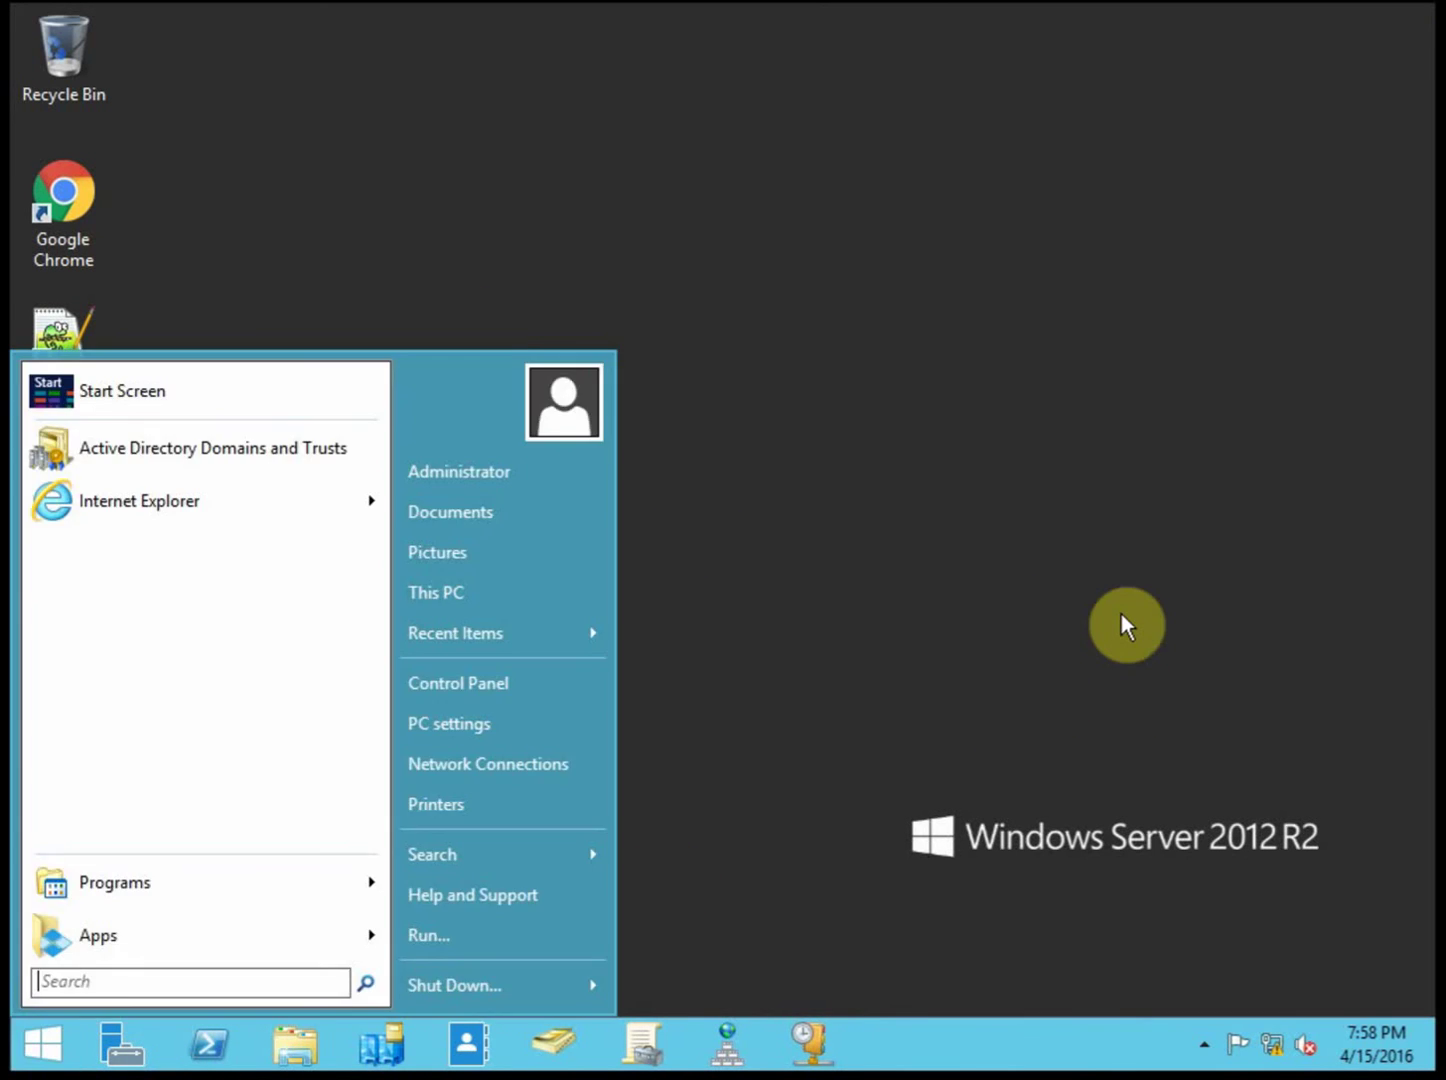
left_click(1122, 615)
Step: Open cmd on 412server1 and run shutdown /s /t 0 to shut it down immediately
key("super+r")
key("Return")
type("shutdown /s /t 0")
key("Return")
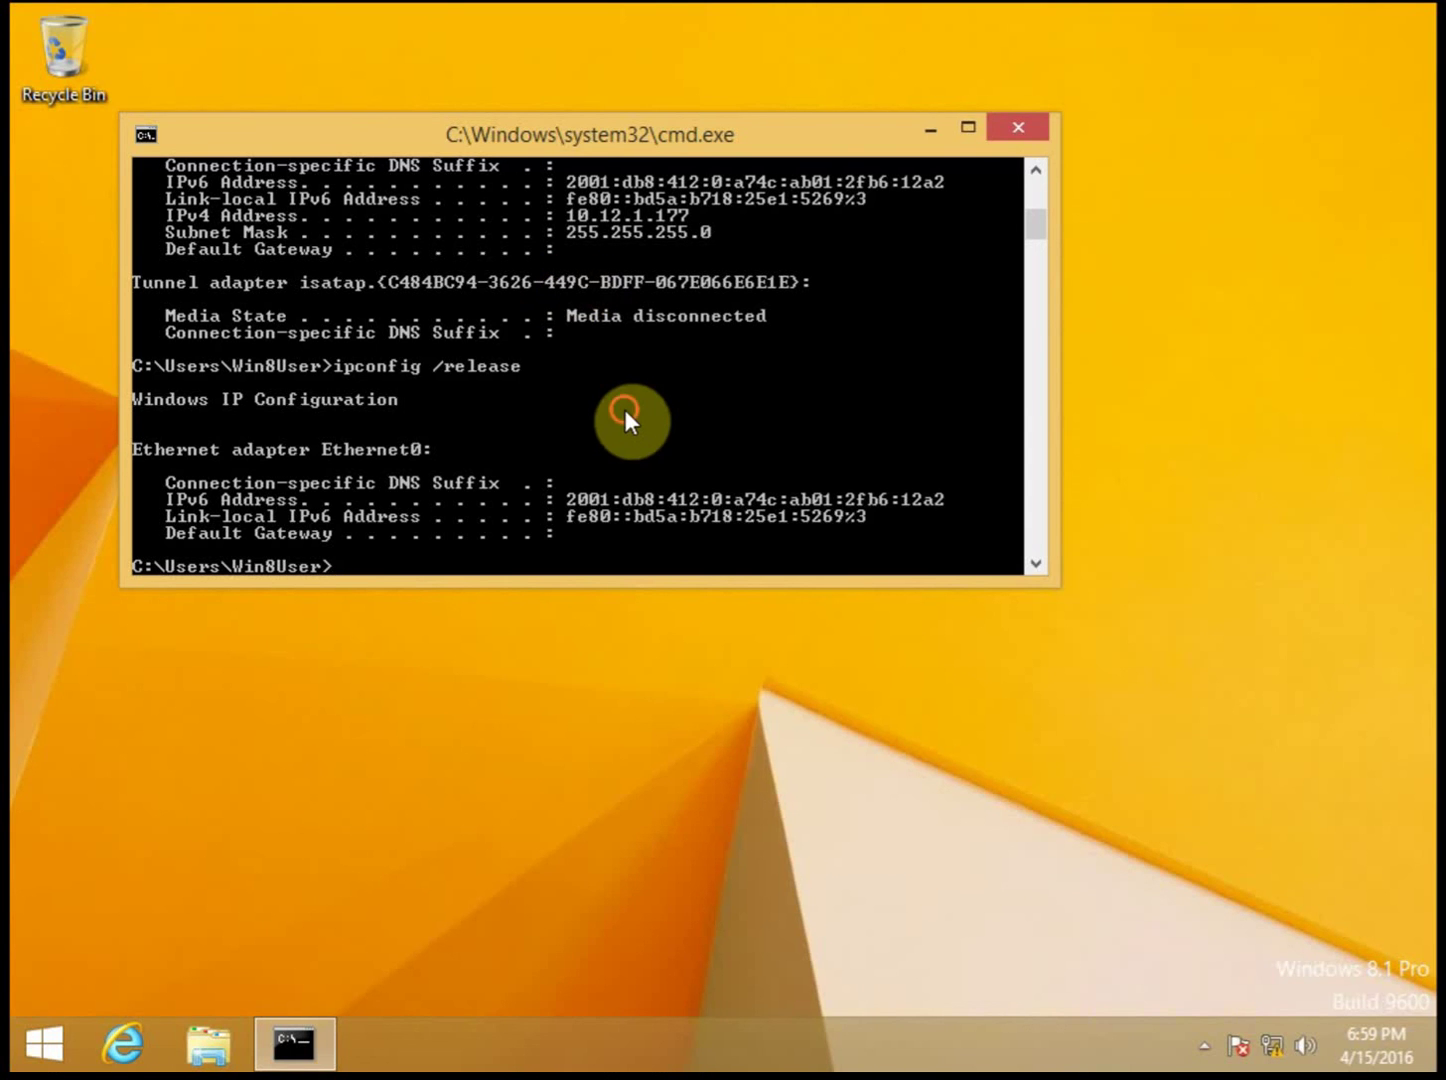
Step: Run ipconfig /renew on the client with 412server1 offline, obtaining 10.12.1.248
type("ipconfig /ren")
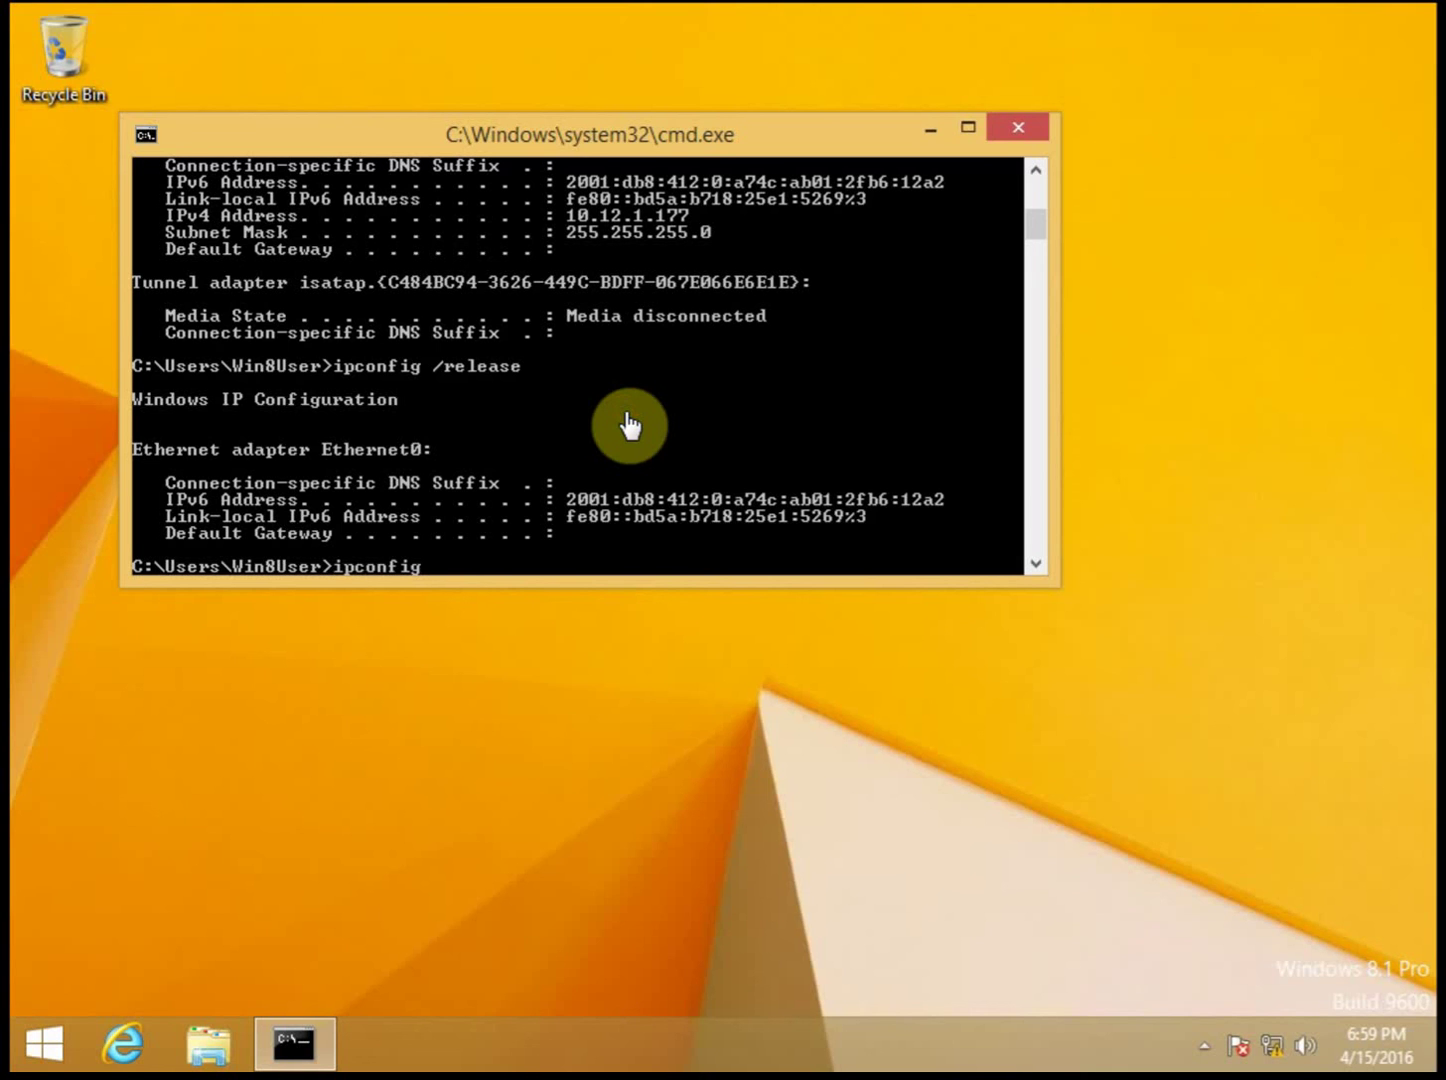
type("ew")
key("Return")
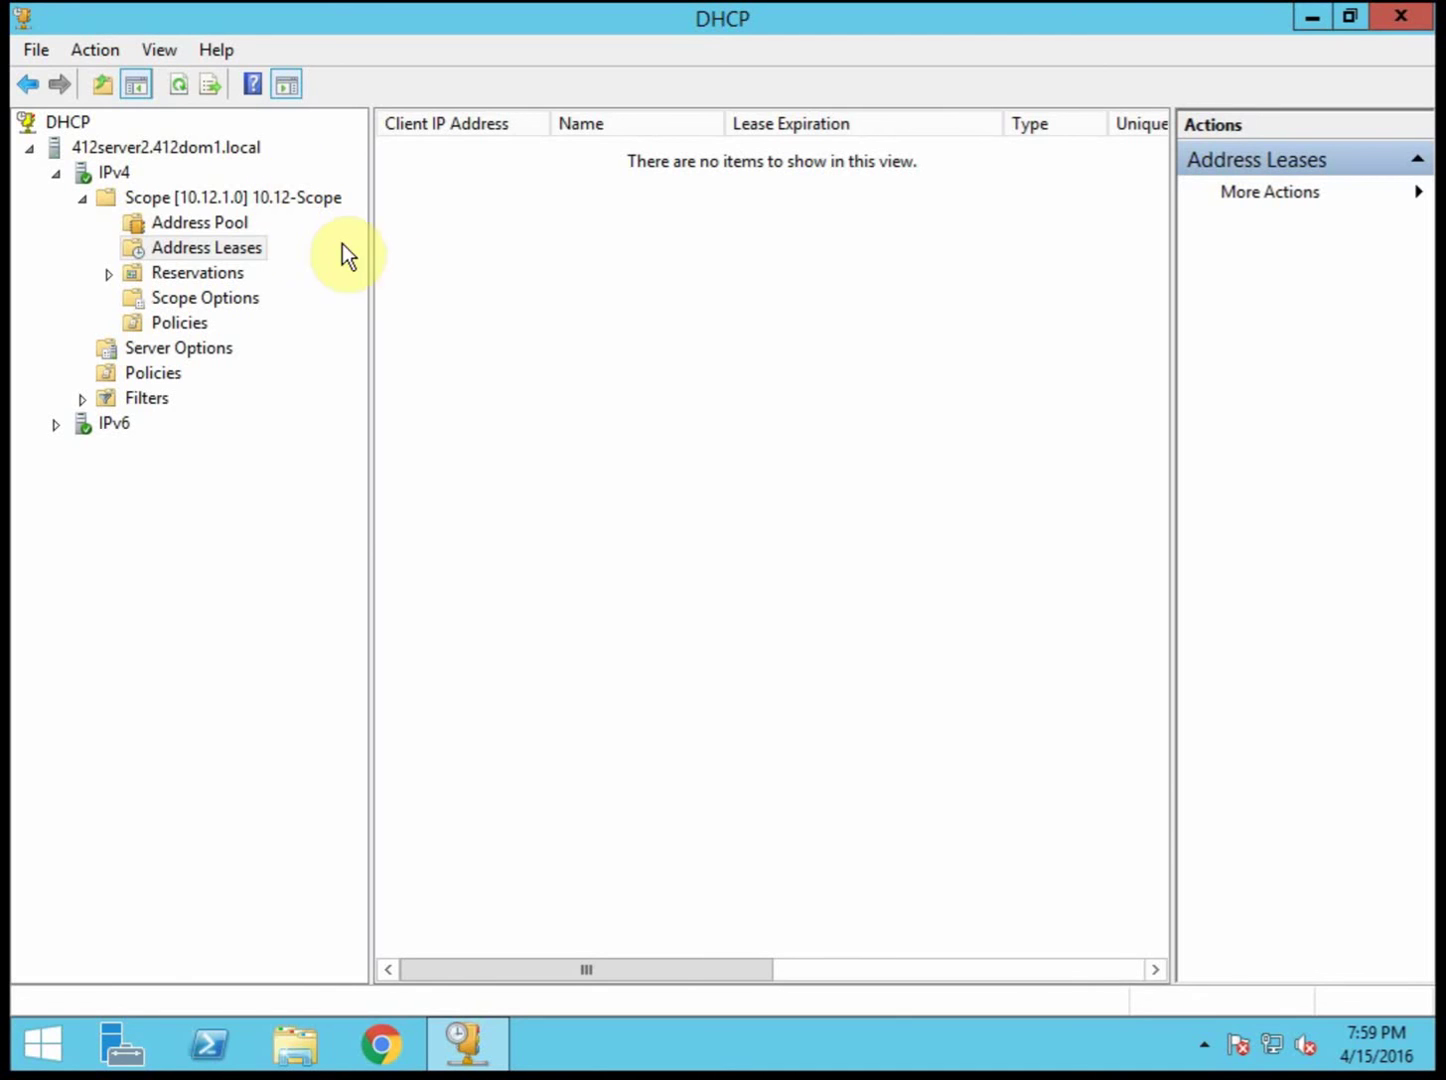
Step: Show 412server2's 10.12.1.0 Address Leases and select 412Win8's new 10.12.1.248 lease
right_click(239, 196)
key("Escape")
left_click(243, 248)
left_click(417, 156)
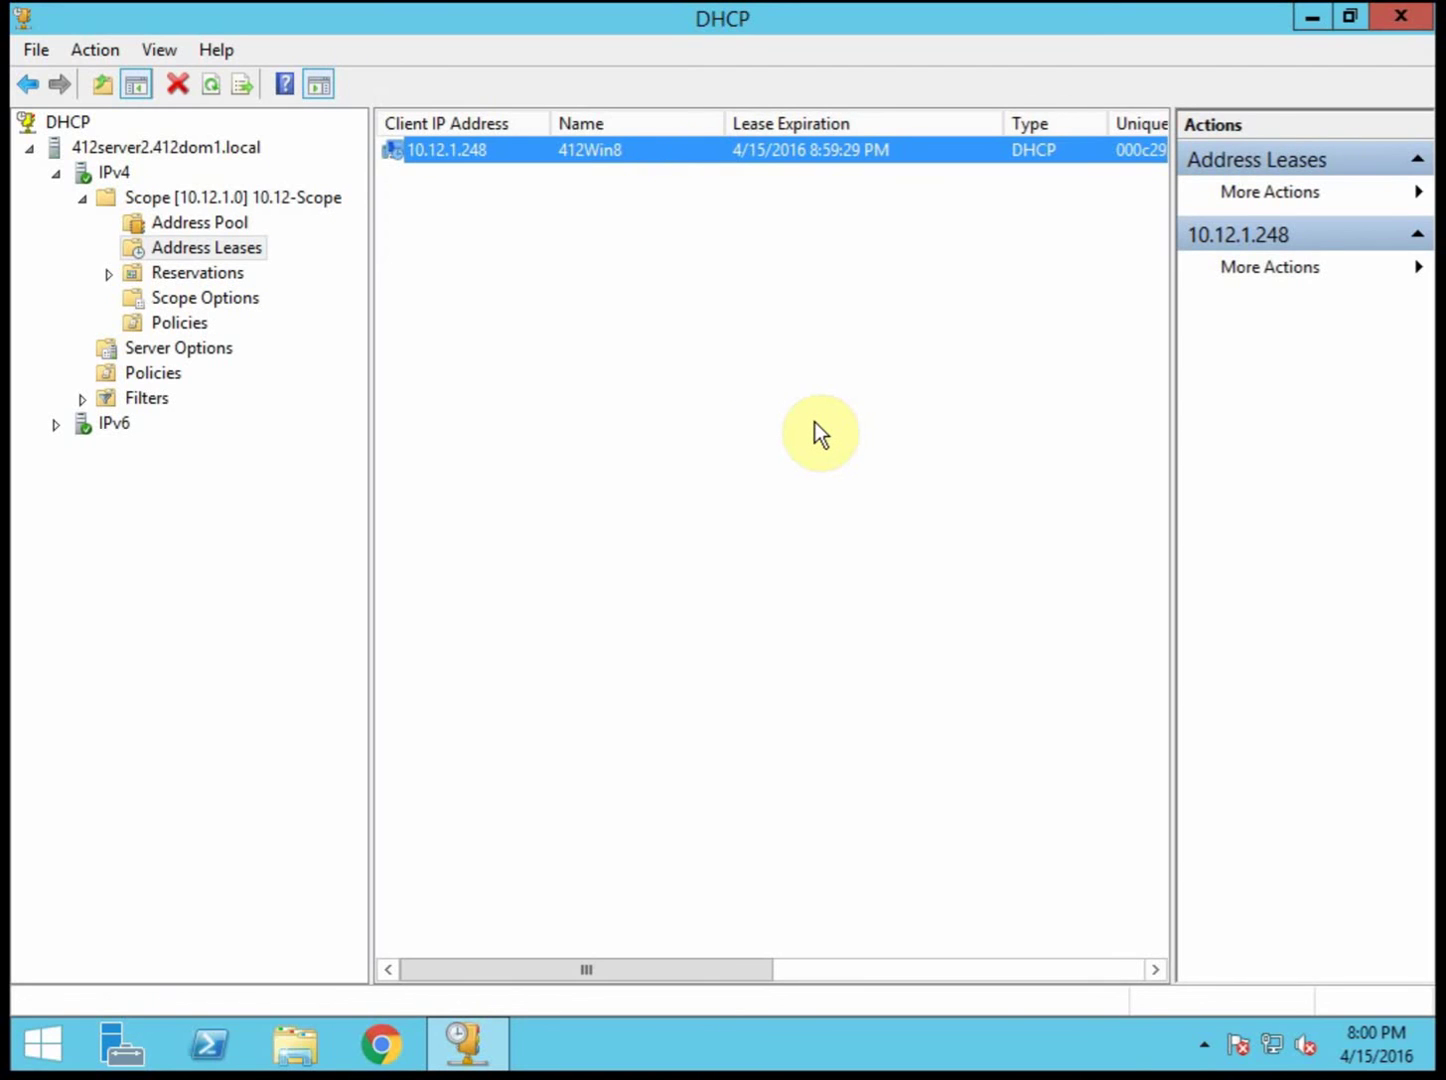